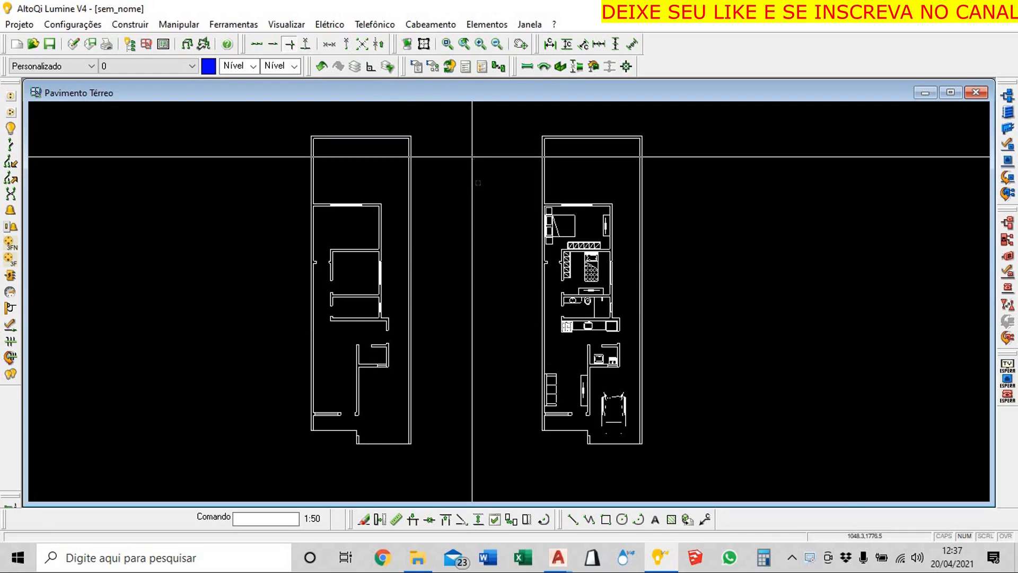
Examine the ground floor plan in its unfurnished and furnished versions, focusing on the living room, kitchen and garage areas
scroll(366, 395, "up", 2)
middle_click_drag(397, 388, 441, 342)
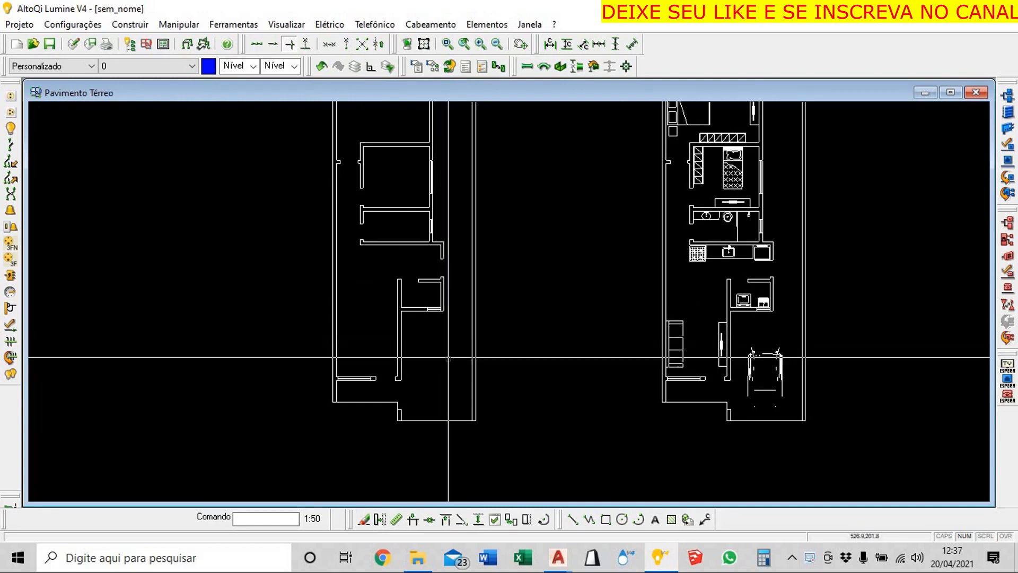
scroll(462, 351, "up", 2)
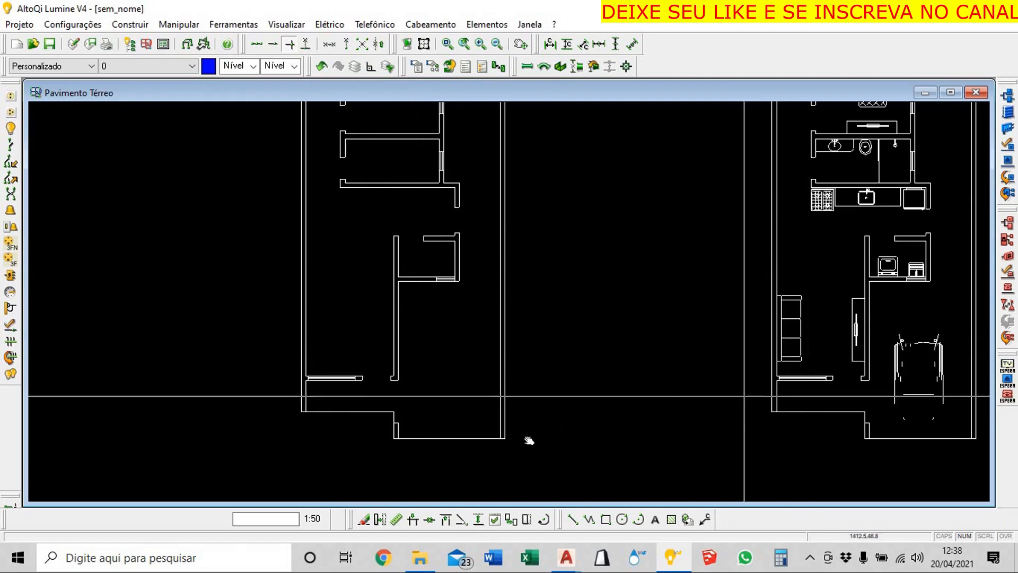
middle_click_drag(744, 396, 545, 436)
scroll(639, 406, "up", 2)
mouse_move(639, 397)
middle_mouse_down()
mouse_move(399, 370)
mouse_move(540, 337)
middle_mouse_up()
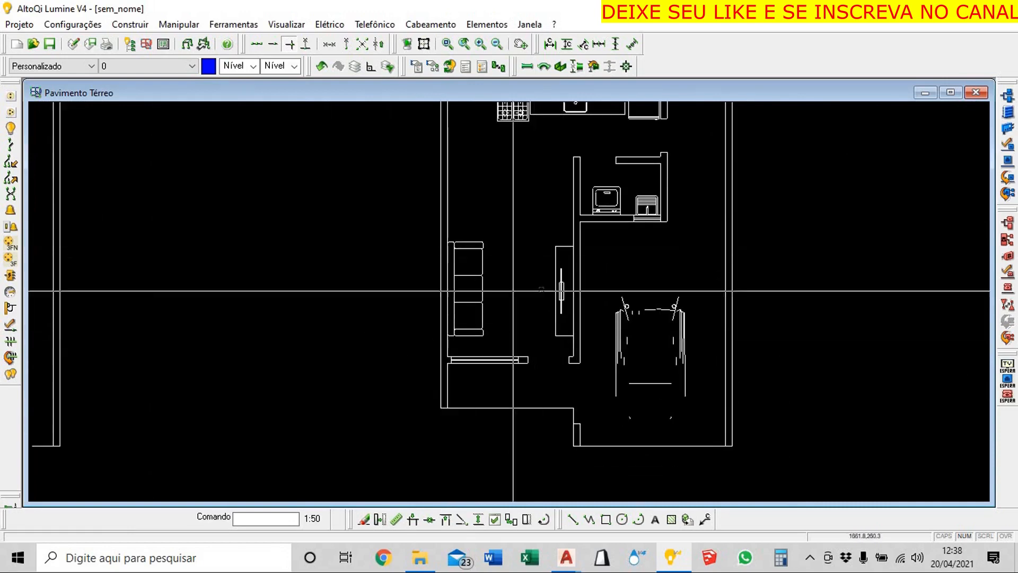
middle_click_drag(541, 289, 528, 322)
middle_click_drag(528, 322, 535, 336)
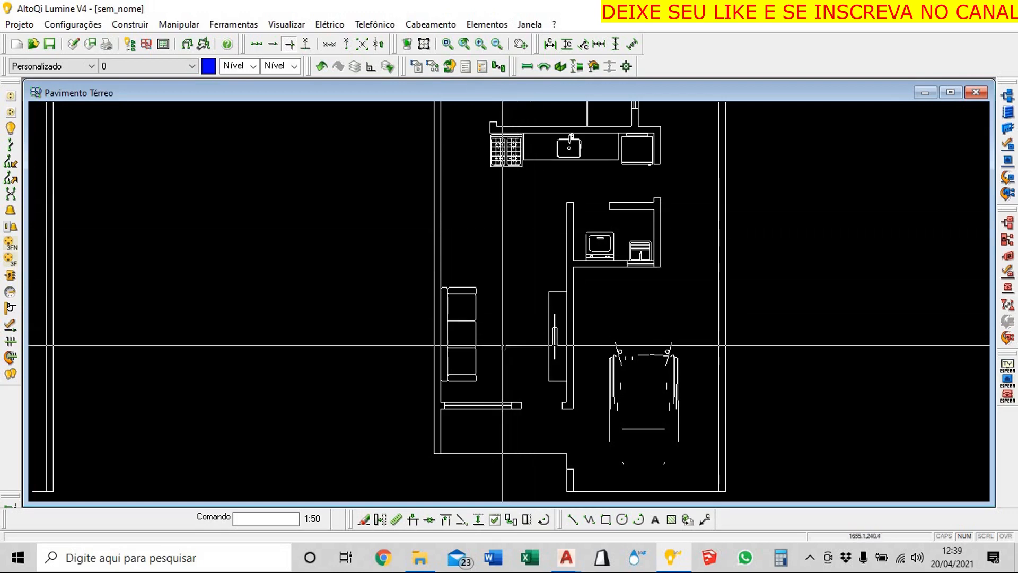
scroll(507, 339, "down", 2)
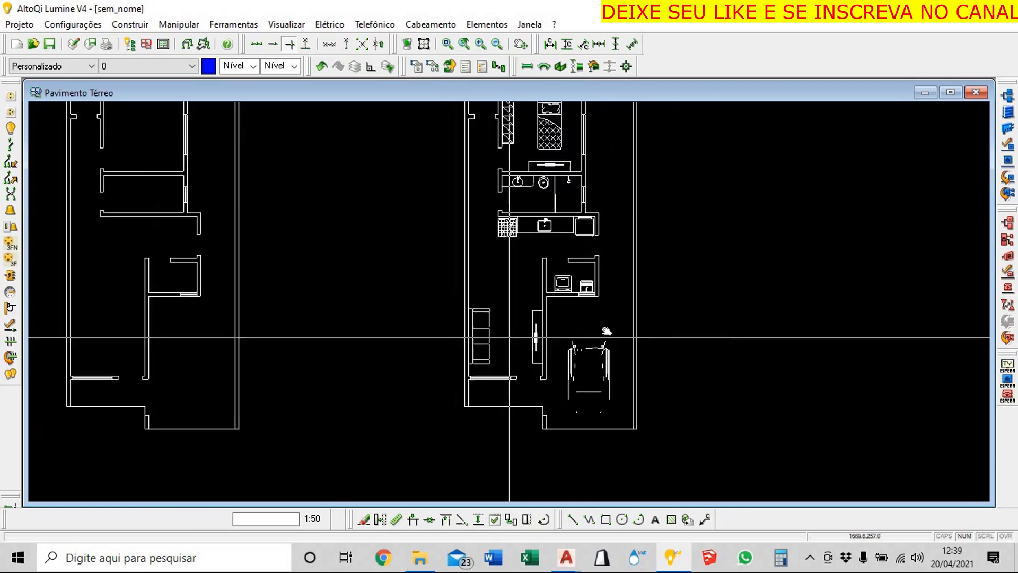
middle_click_drag(607, 331, 597, 327)
middle_click_drag(472, 359, 565, 342)
scroll(436, 343, "up", 2)
middle_click_drag(436, 343, 528, 337)
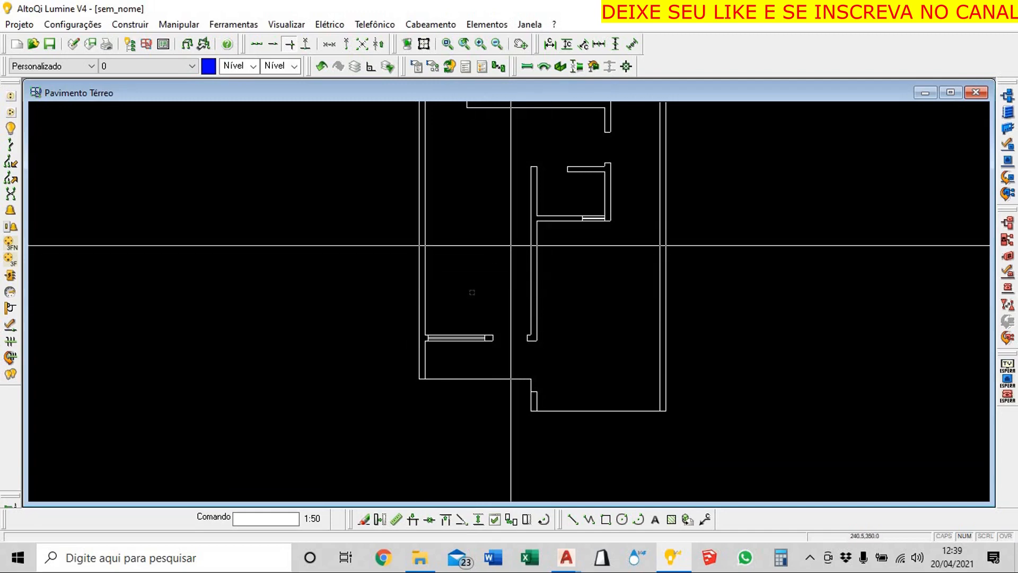
Draw a horizontal line from the lower corner of the laundry wall in the unfurnished plan across the living room, past the outer wall
scroll(484, 280, "up", 2)
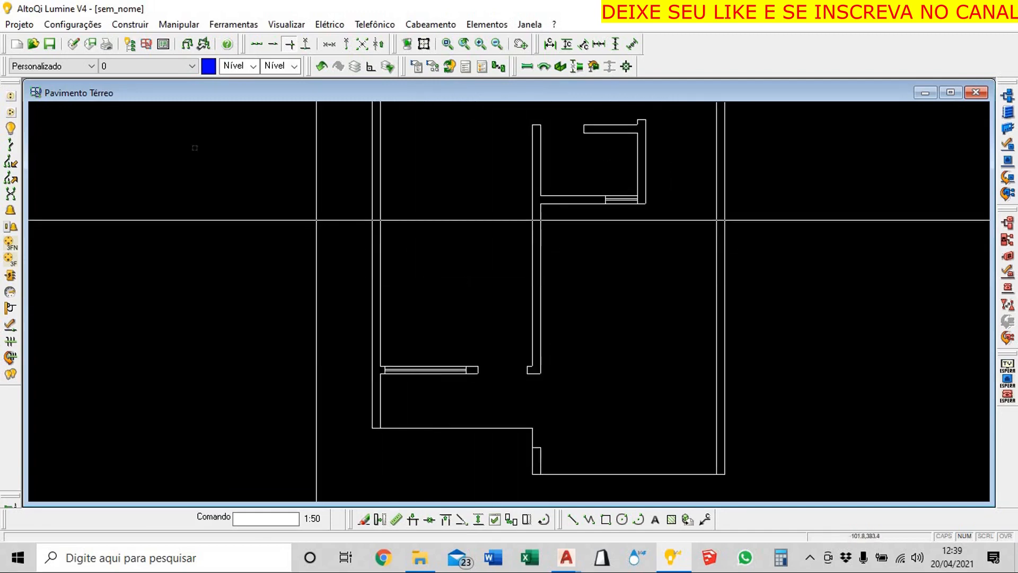
left_click(132, 26)
left_click(151, 40)
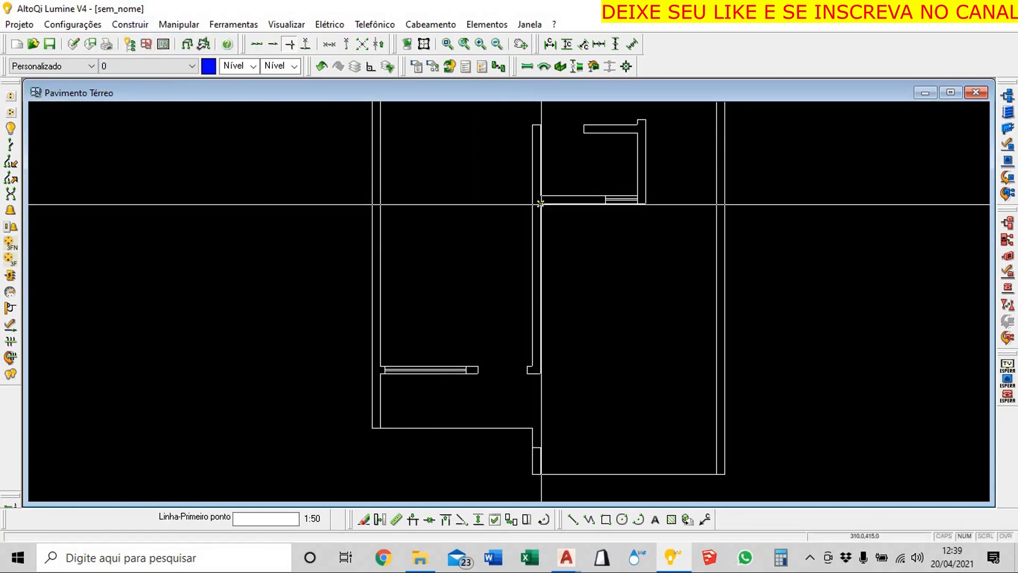
left_click(540, 203)
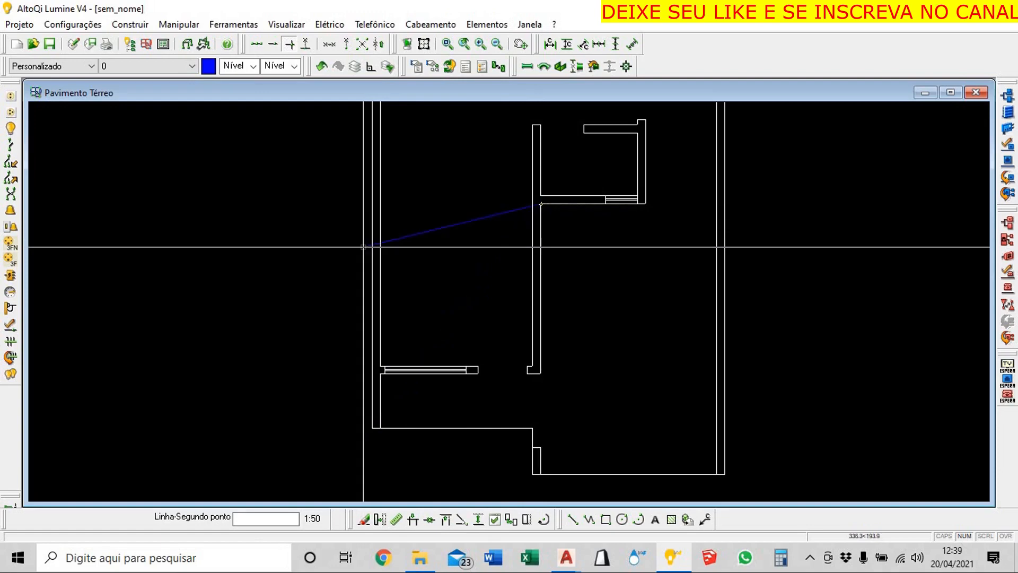
left_click(280, 278)
key("Return")
key("Return")
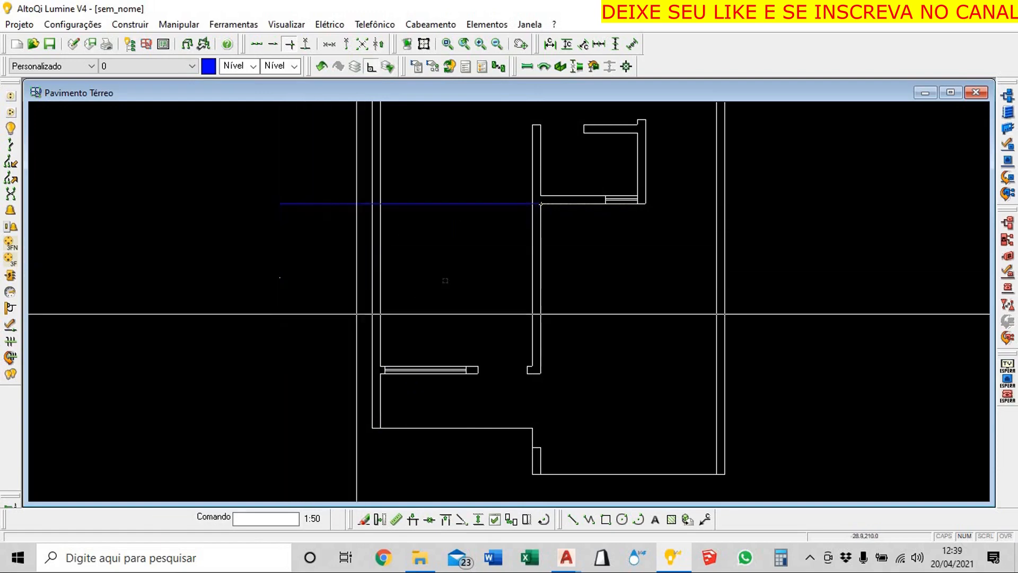
Draw a second horizontal line parallel to the first, from the laundry wall's upper corner past the outer wall
left_click(540, 196)
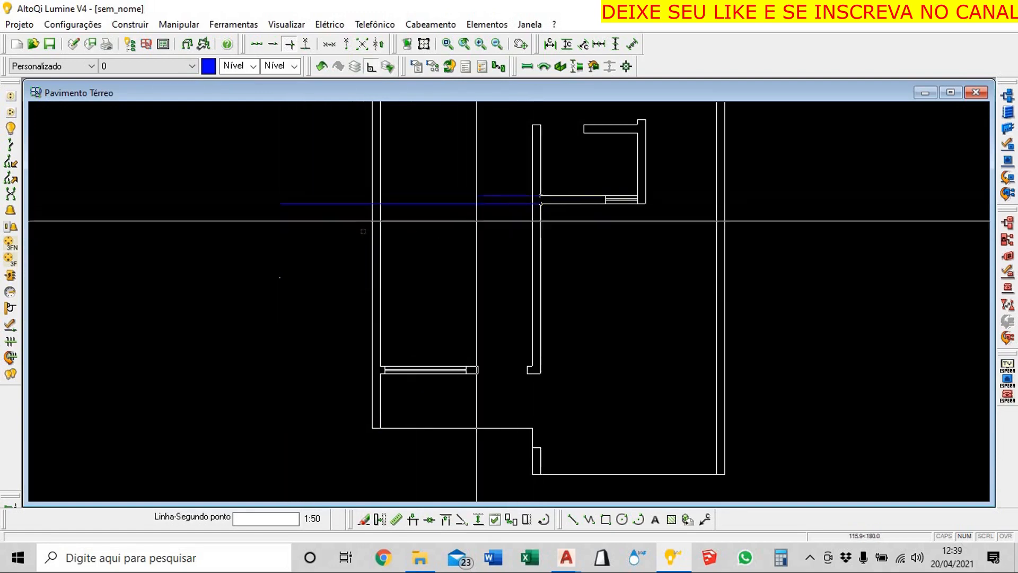
left_click(255, 219)
key("Return")
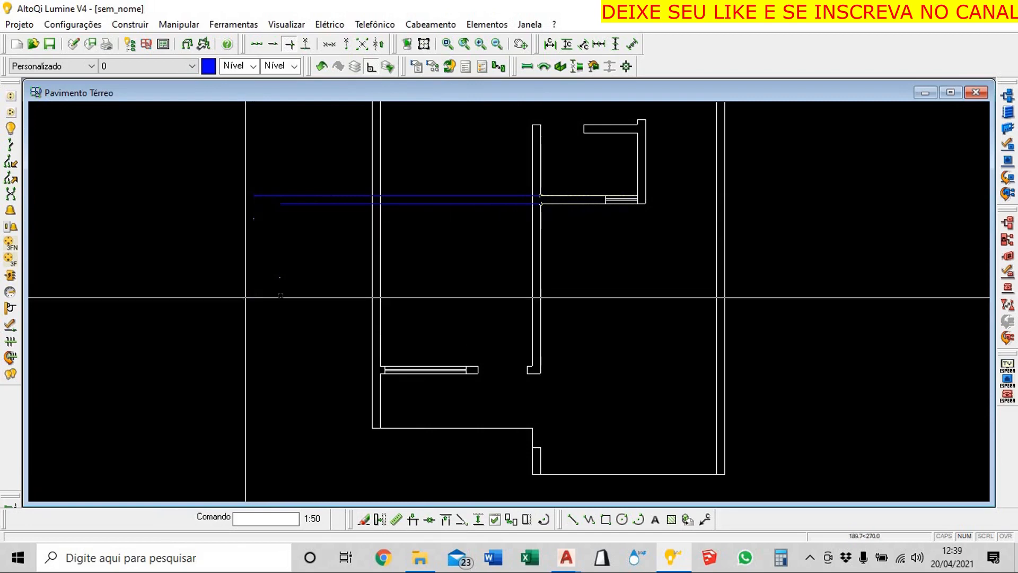
scroll(350, 295, "down", 1)
scroll(432, 280, "up", 2)
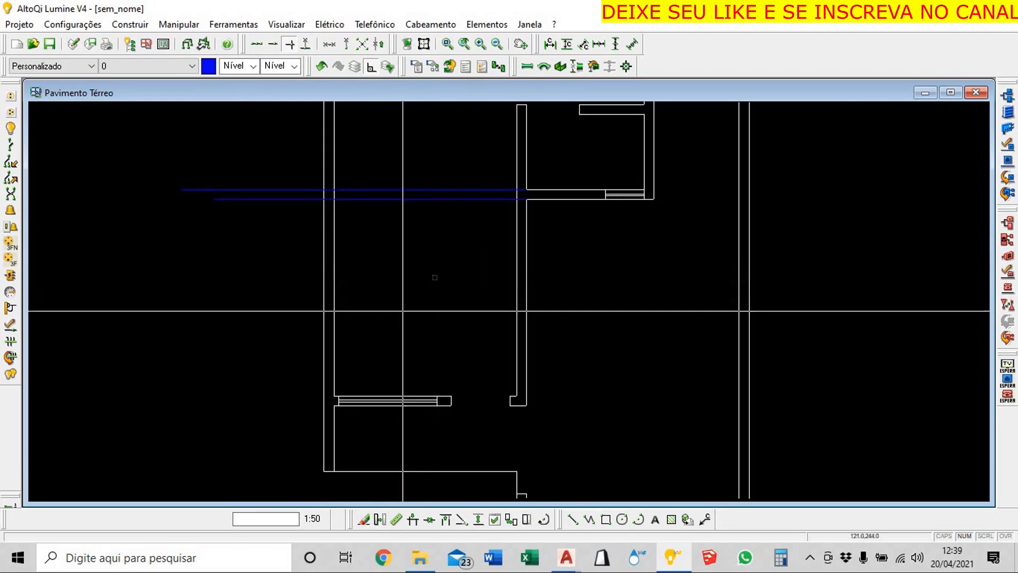
scroll(434, 307, "down", 1)
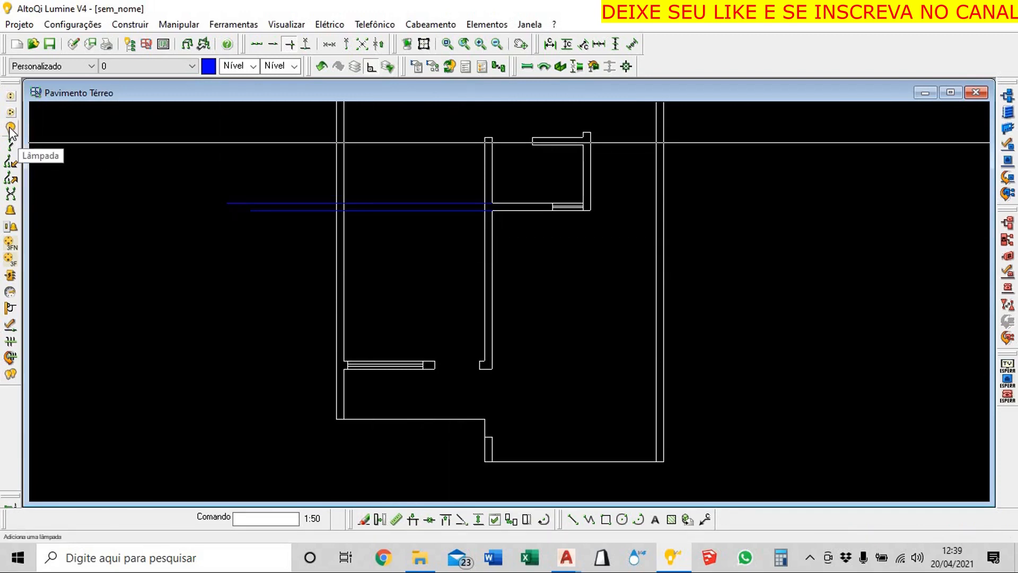
Start inserting an electrical lamp point (Lâmpada) with its position set to Teto and no command assigned
left_click(326, 24)
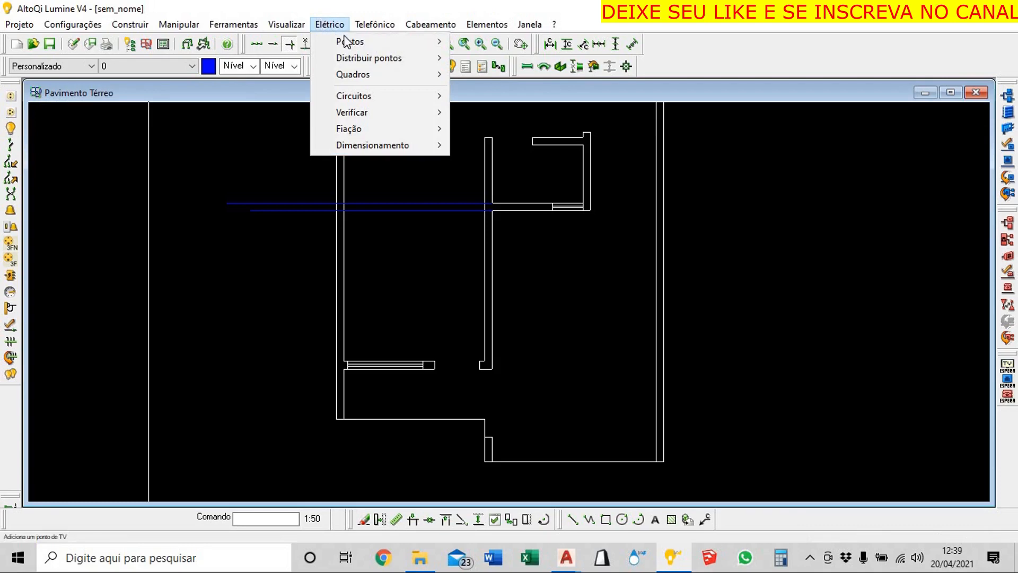
mouse_move(346, 41)
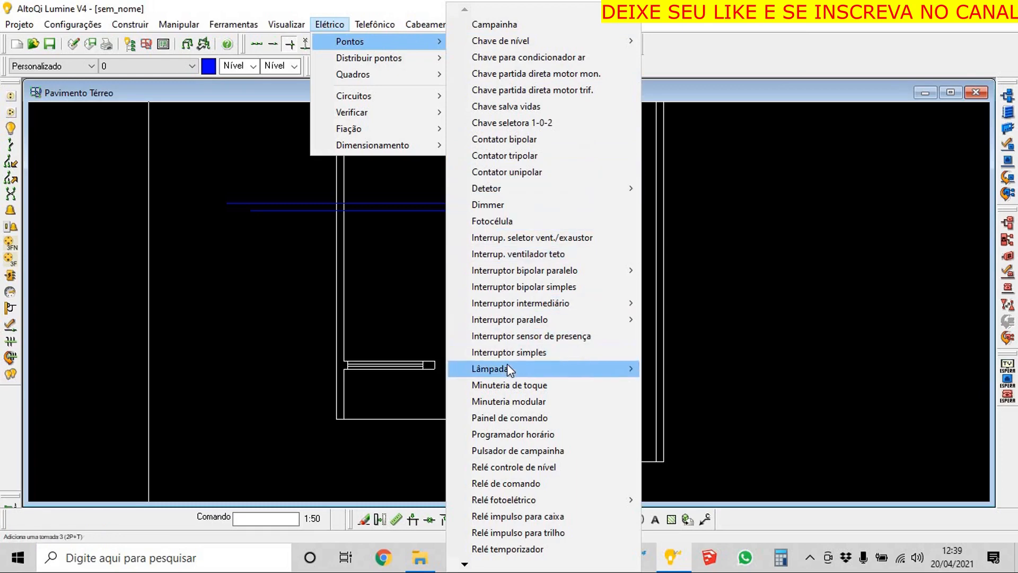
mouse_move(578, 368)
left_click(670, 368)
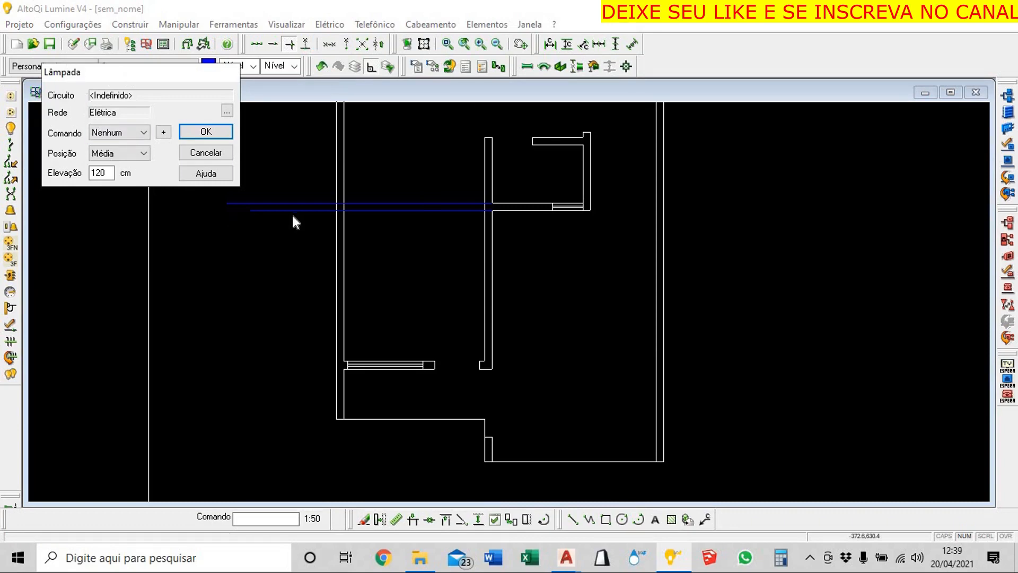
left_click_drag(129, 72, 400, 229)
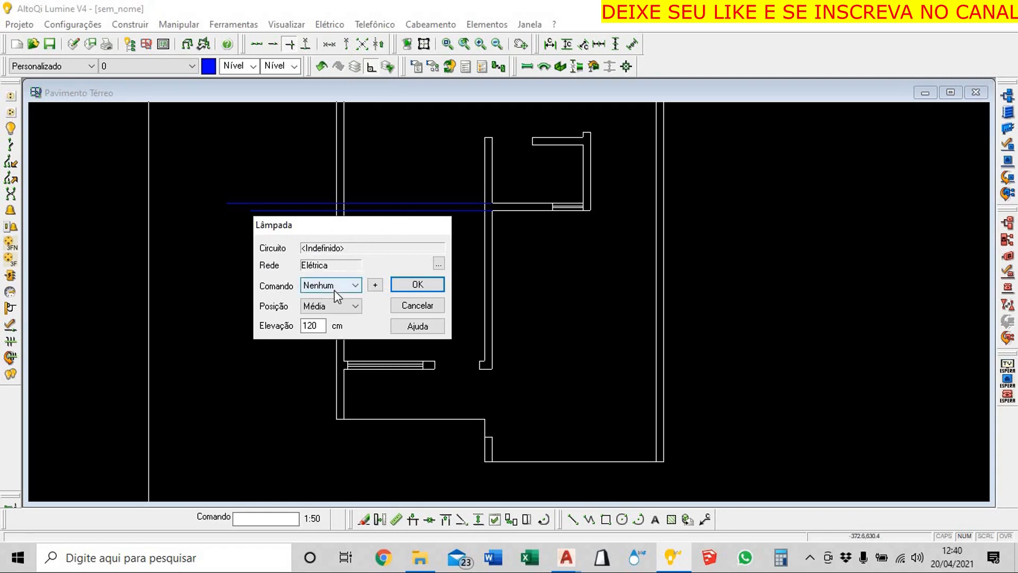
left_click(358, 306)
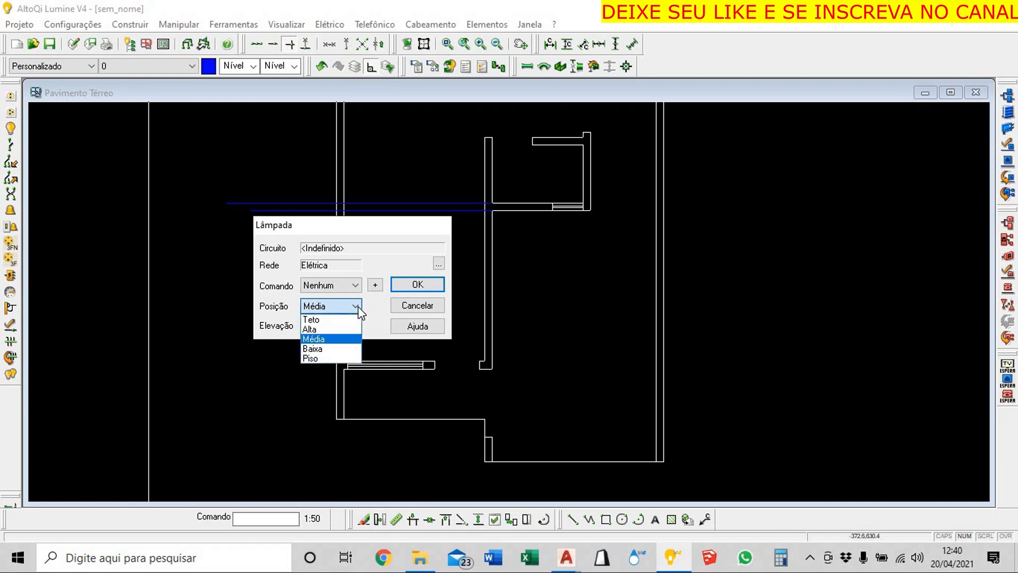
left_click(320, 321)
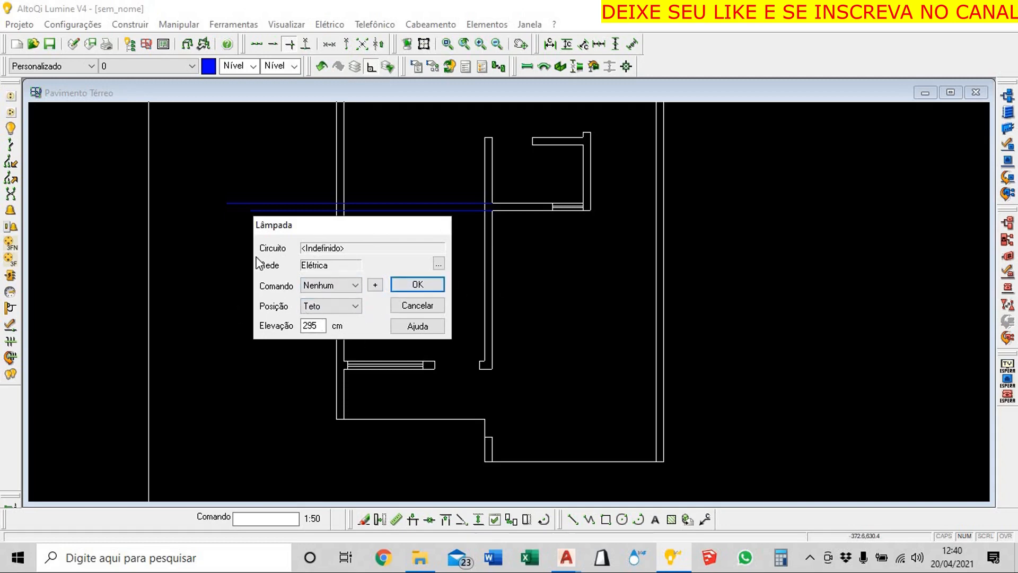
left_click(408, 286)
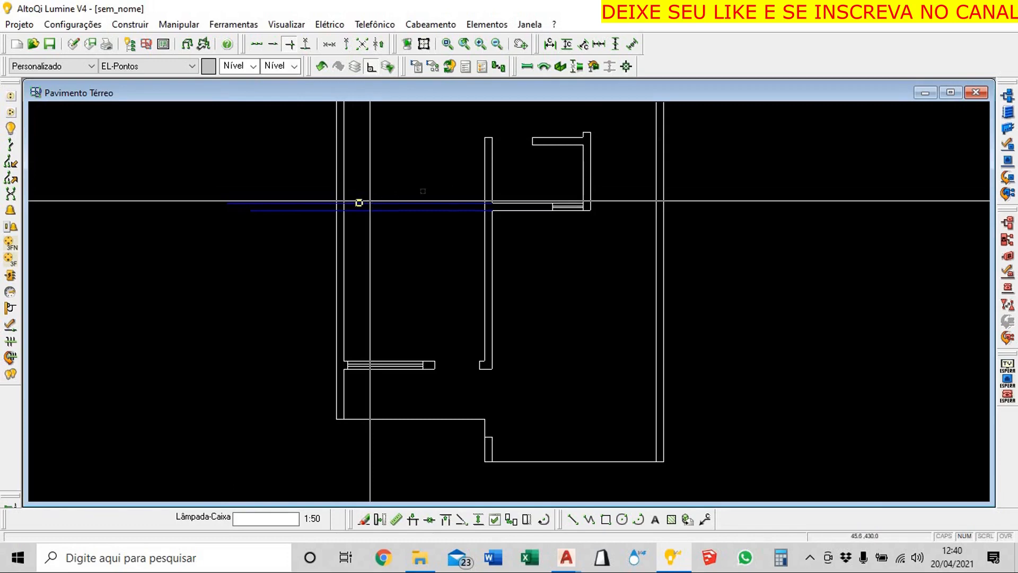
Try the intersection and perpendicular snaps for placing the lamp around the living room walls
left_click(274, 45)
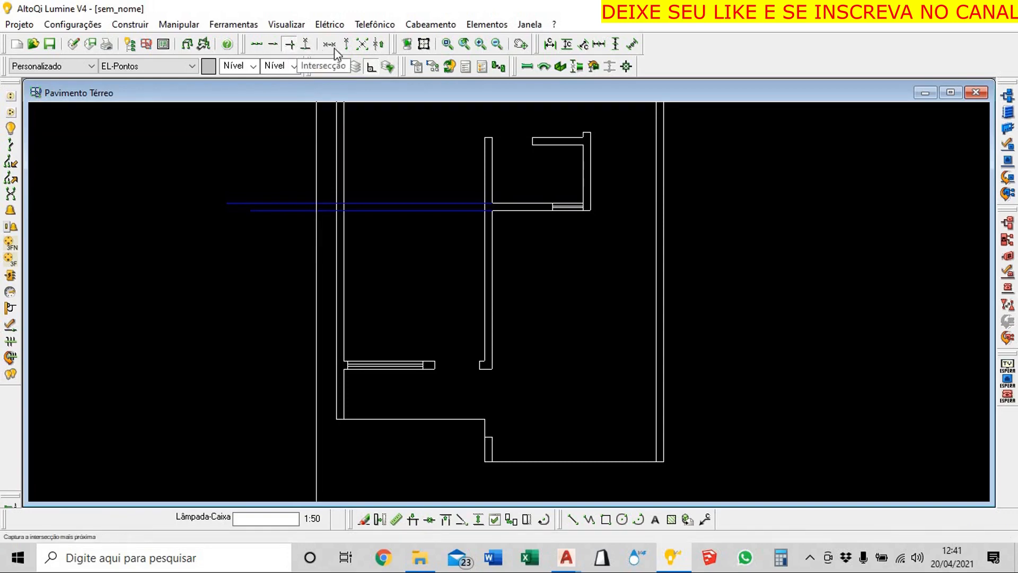
left_click(289, 43)
scroll(365, 217, "up", 3)
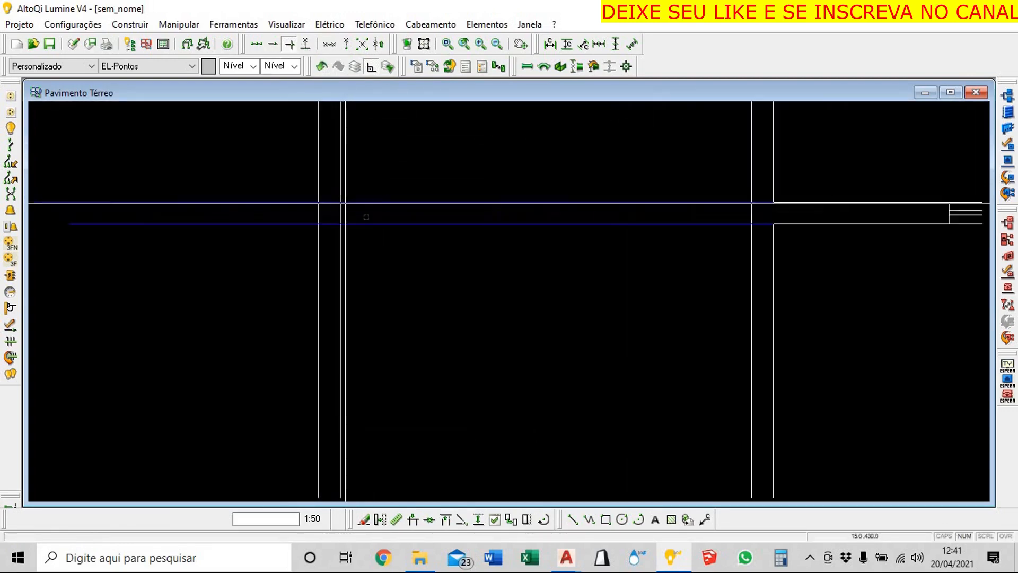
scroll(385, 288, "down", 2)
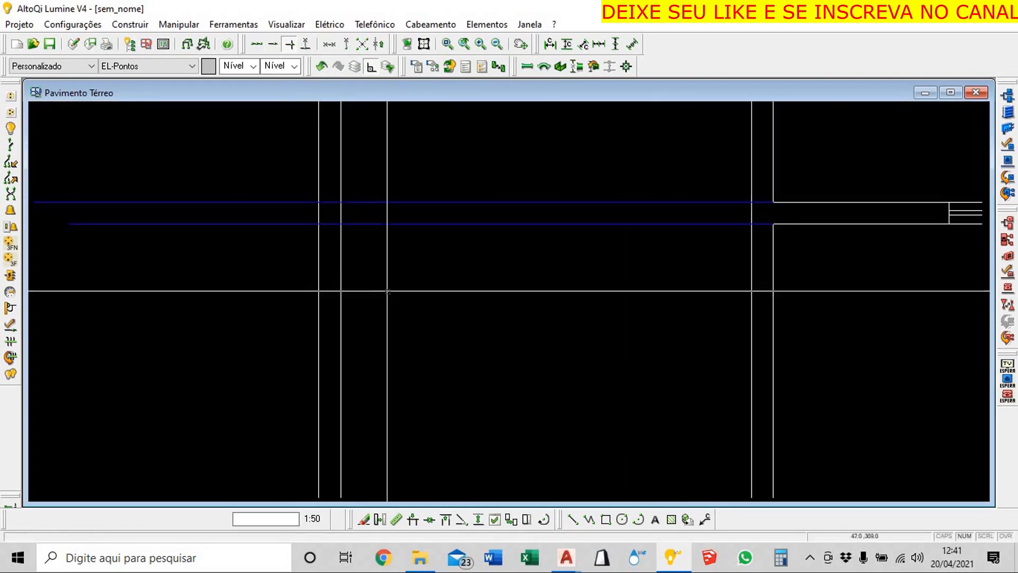
left_click(307, 47)
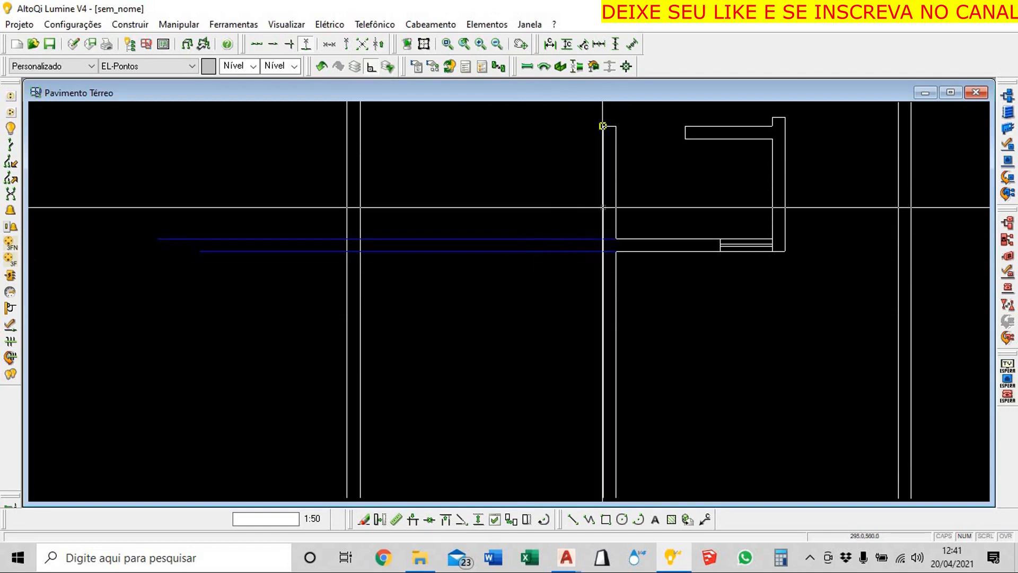
left_click(603, 206)
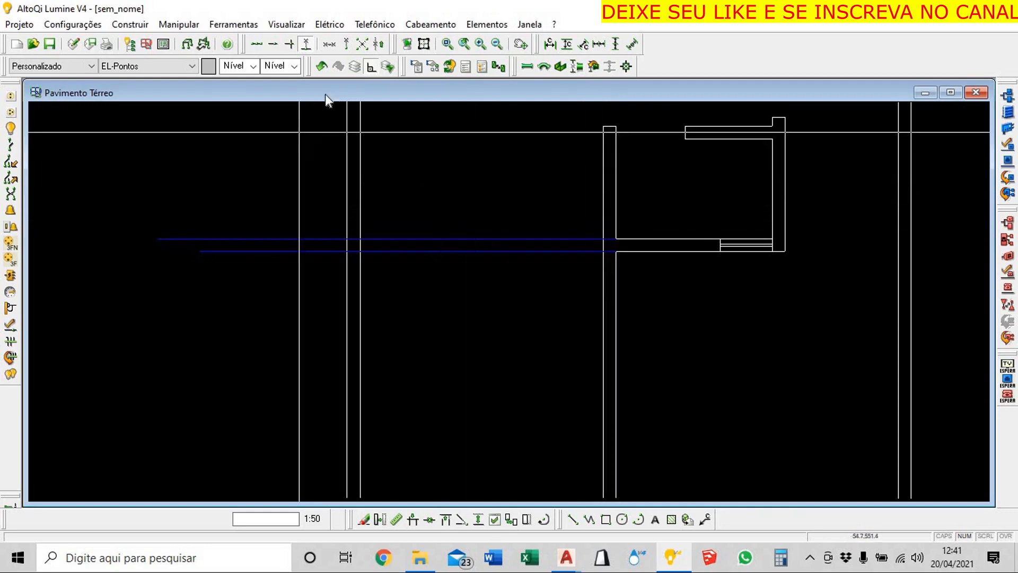
Try the two-point snap for placing the lamp in the living room
left_click(330, 45)
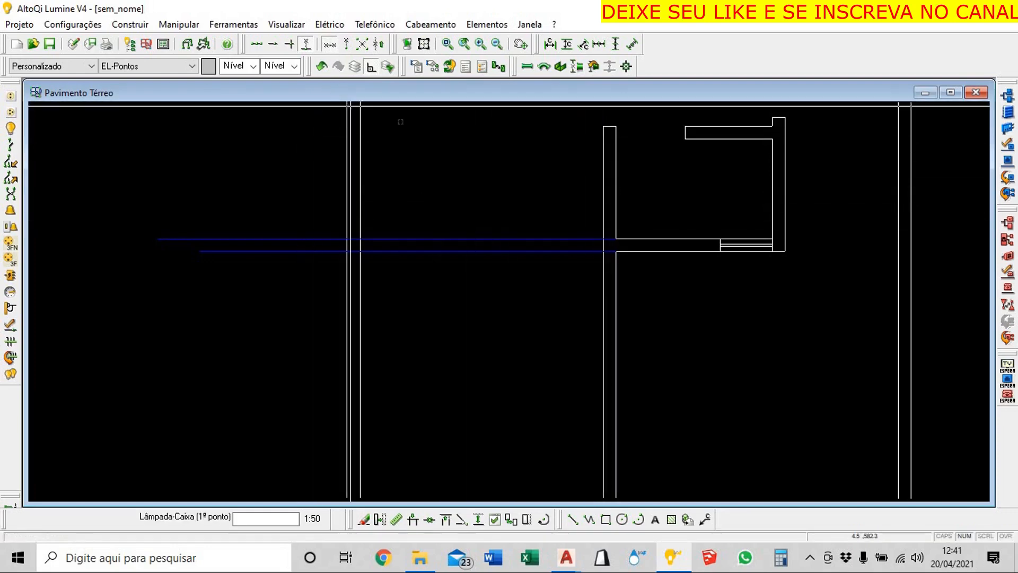
scroll(513, 302, "down", 1)
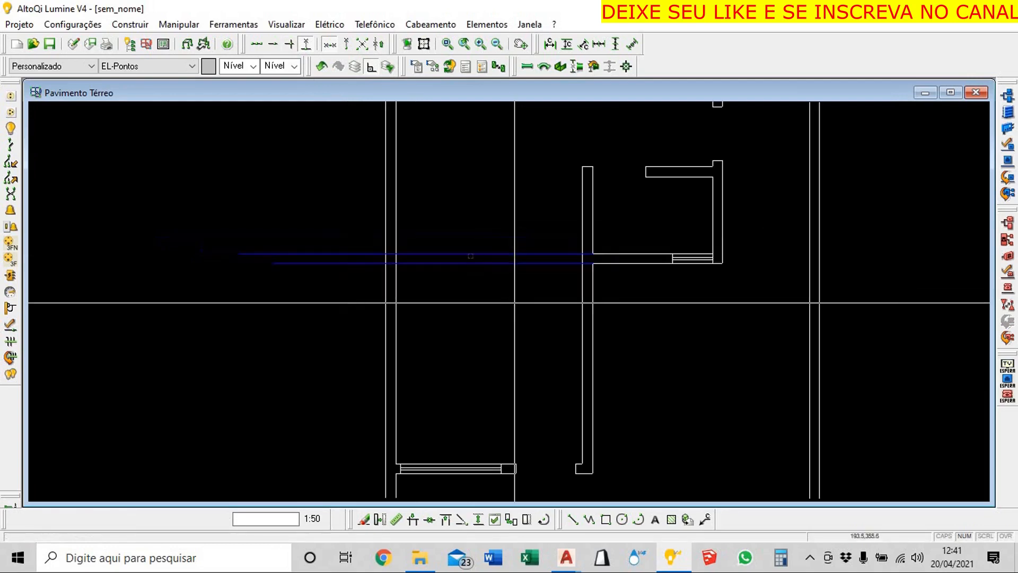
middle_click_drag(513, 302, 488, 268)
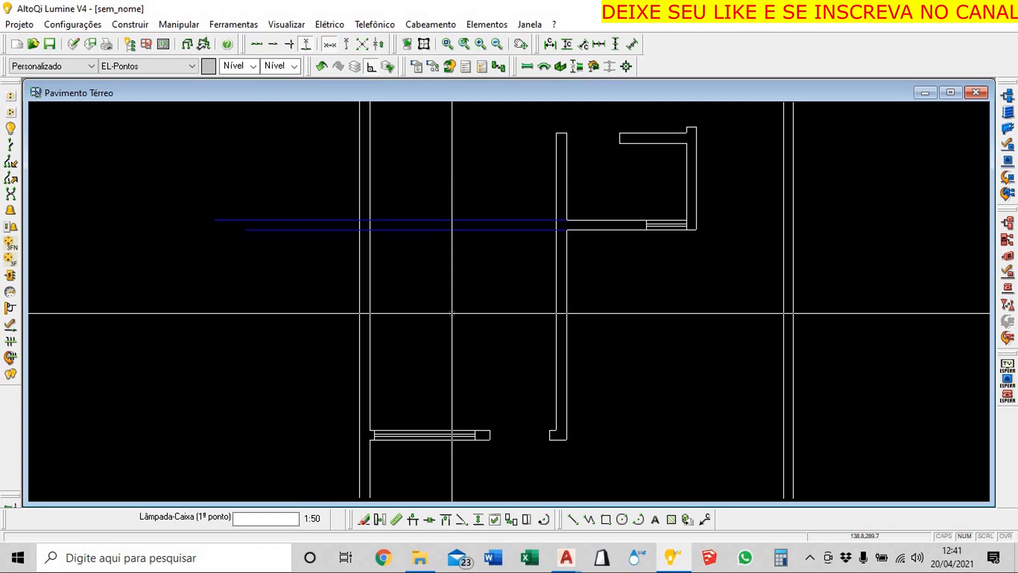
Try the reference-point snap for placing the lamp in the living room
left_click(347, 45)
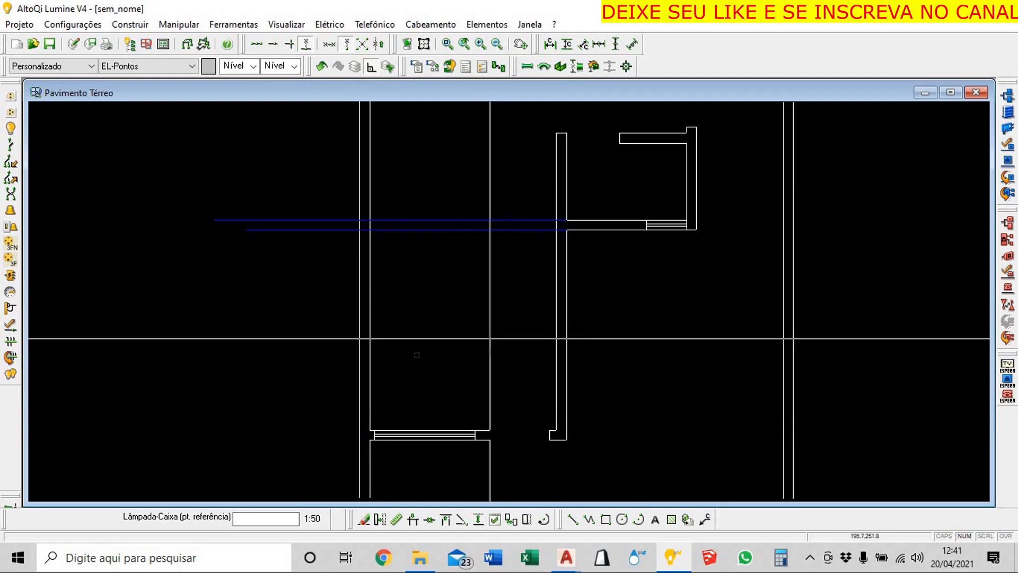
scroll(327, 398, "up", 4)
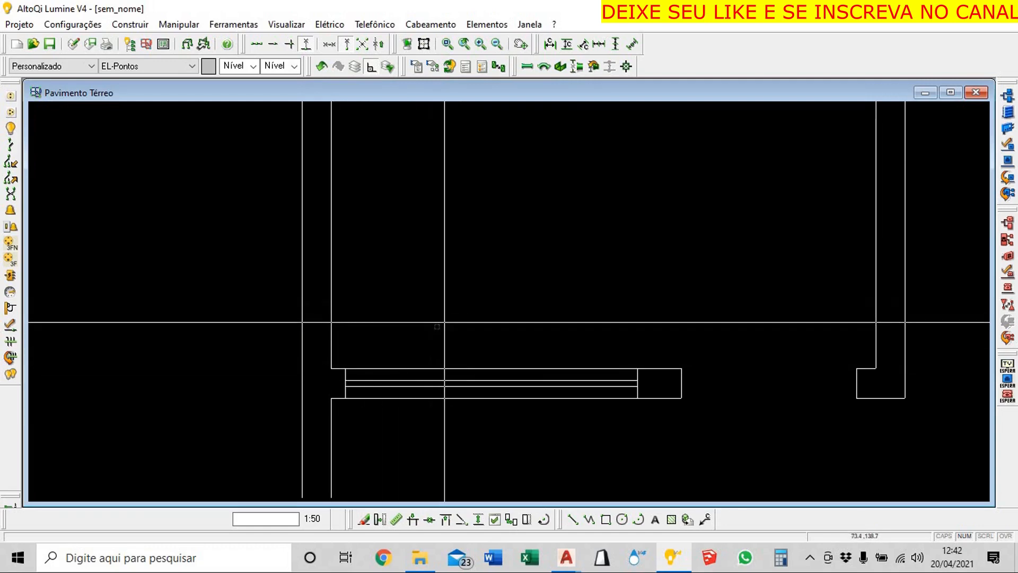
scroll(418, 334, "down", 4)
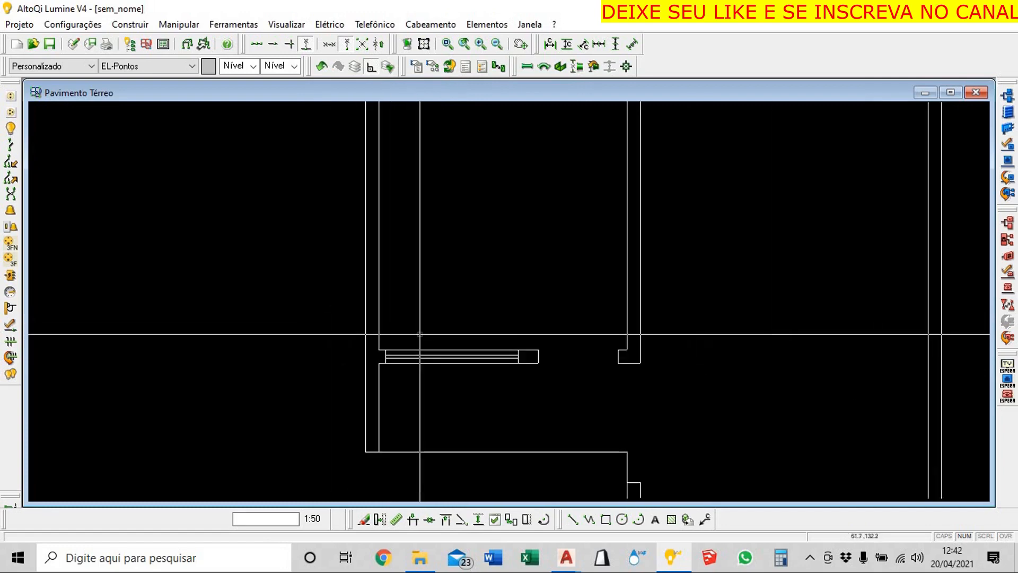
scroll(405, 296, "up", 2)
scroll(427, 260, "down", 1)
middle_click_drag(428, 261, 377, 320)
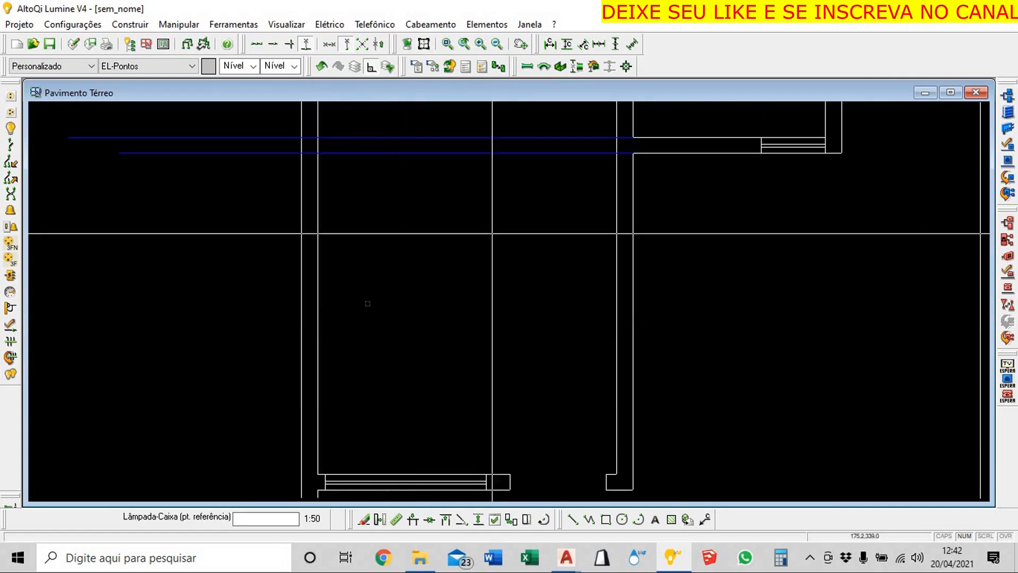
scroll(425, 344, "down", 3)
mouse_move(425, 344)
middle_mouse_down()
mouse_move(410, 254)
mouse_move(430, 306)
middle_mouse_up()
scroll(411, 258, "up", 4)
scroll(428, 300, "down", 1)
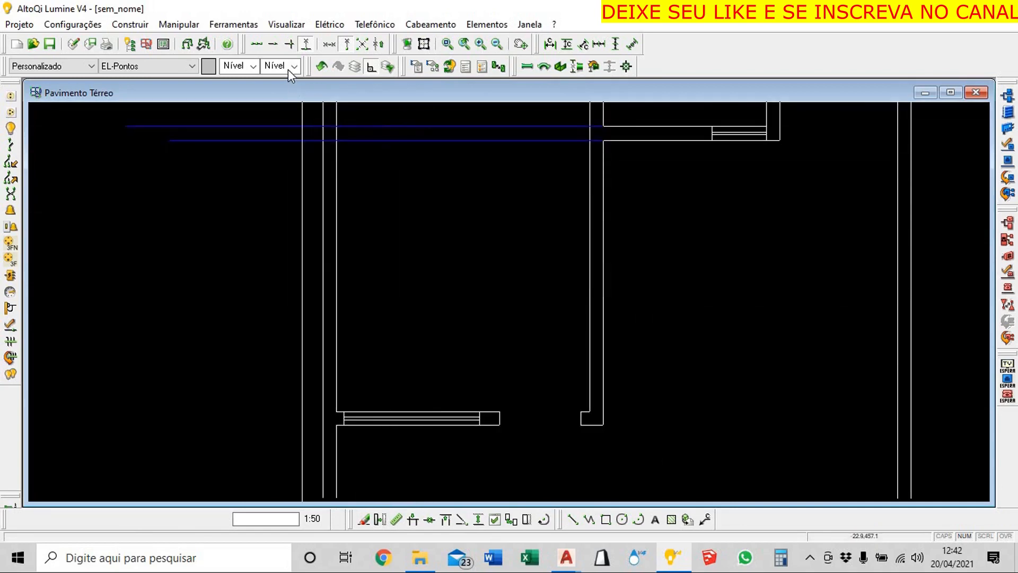
Activate the intersection snap together with the two-point midpoint snap for placing the lamp in the living room
left_click(288, 45)
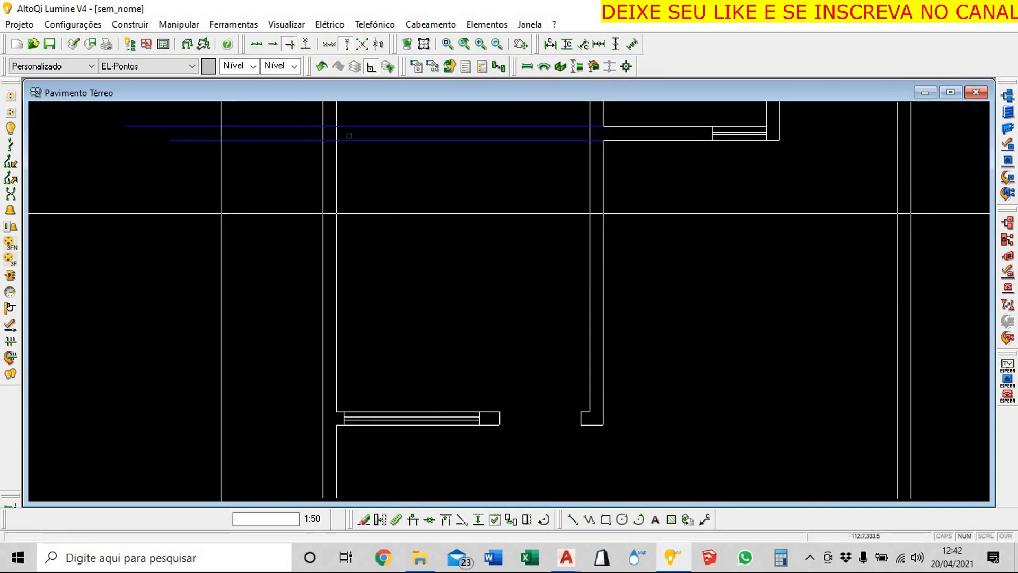
left_click(331, 44)
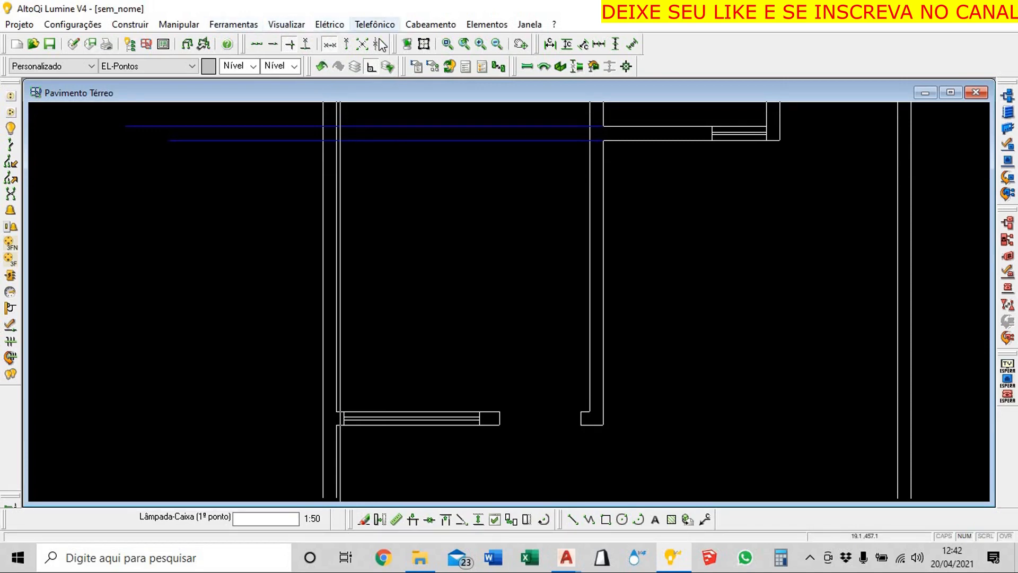
scroll(360, 386, "up", 3)
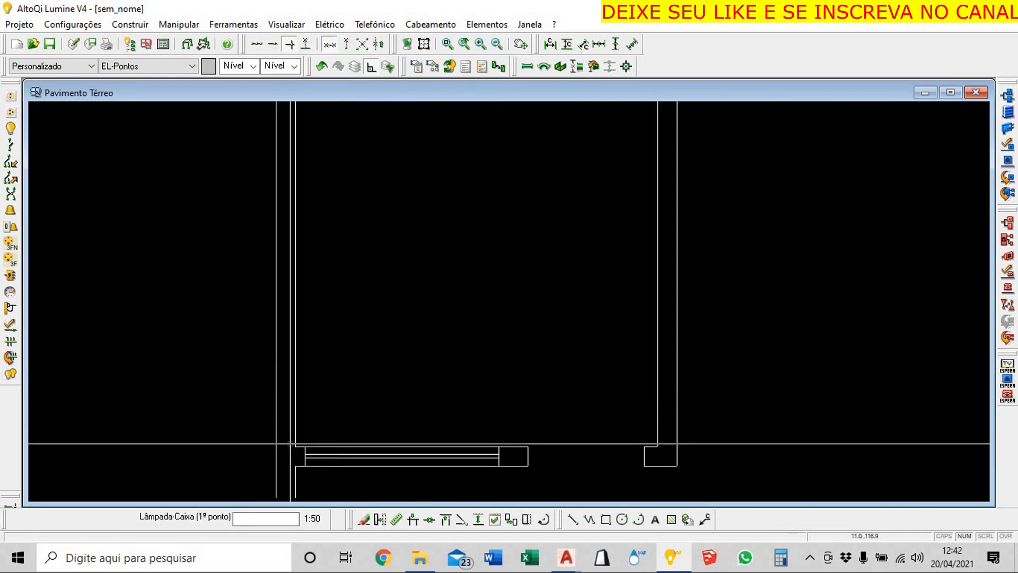
scroll(403, 312, "down", 1)
middle_click_drag(404, 310, 386, 330)
Place the lamp midway between the living room's opposite corners and assign the selected Iluminação de emergência - Bloco autônomo part
left_click(577, 138)
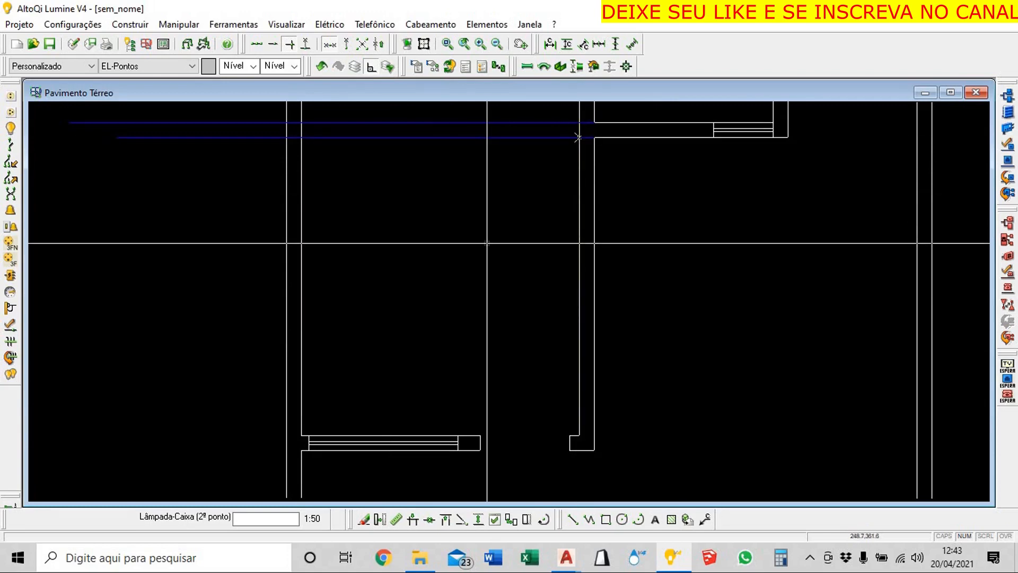
left_click(301, 436)
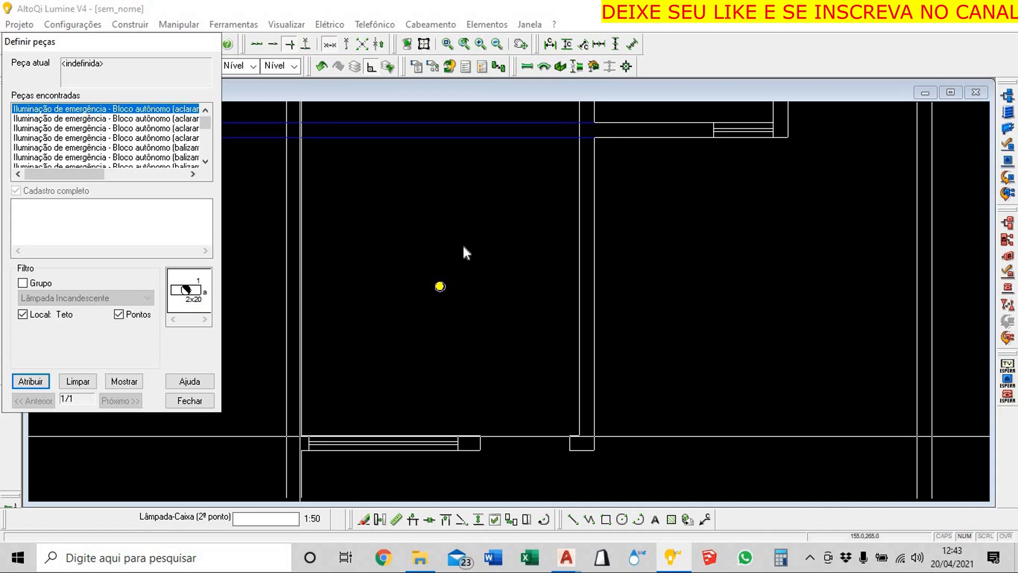
left_click(30, 381)
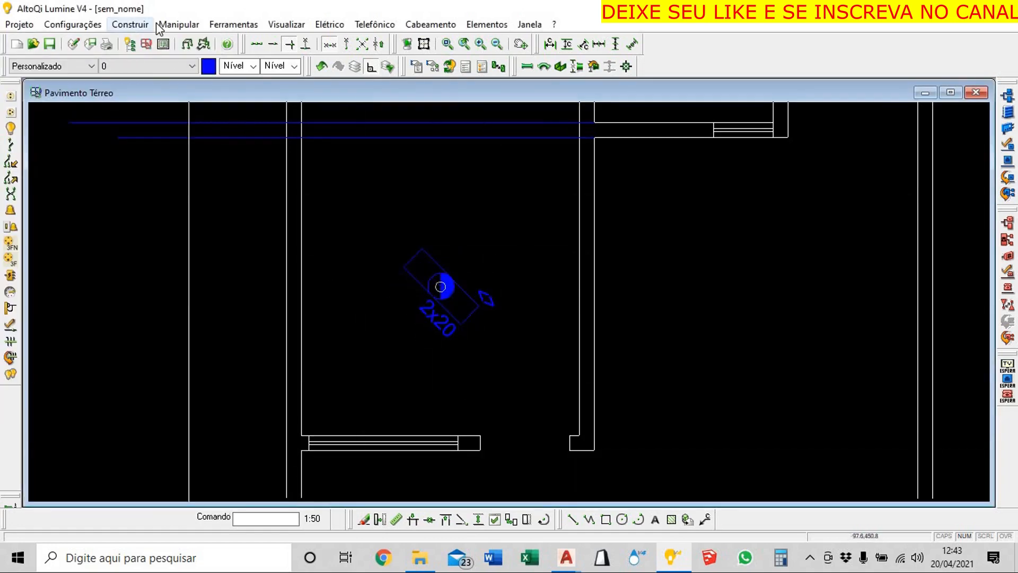
Undo the insertion of the living room lamp
left_click(179, 25)
left_click(193, 39)
scroll(452, 272, "down", 5)
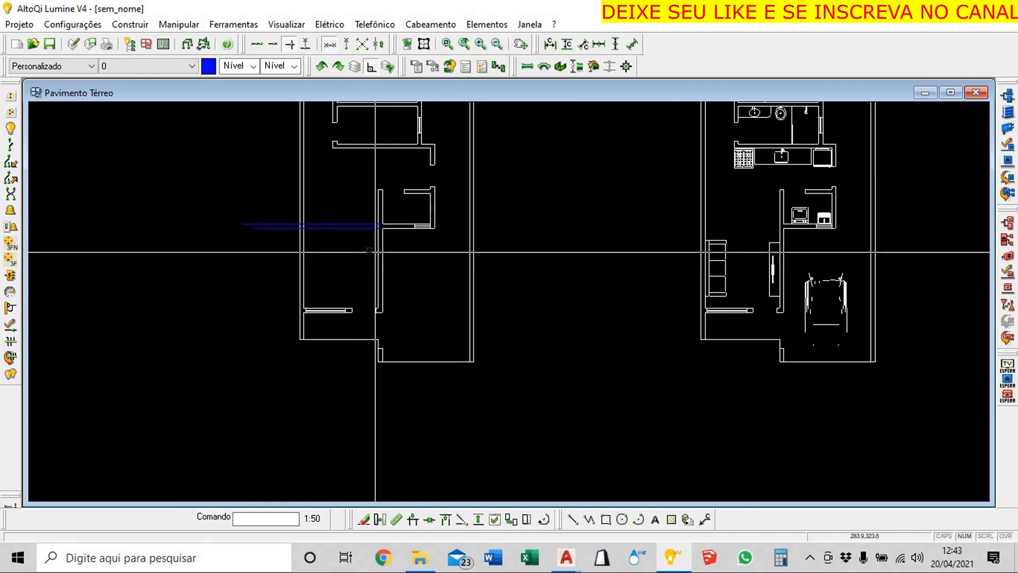
scroll(416, 238, "up", 5)
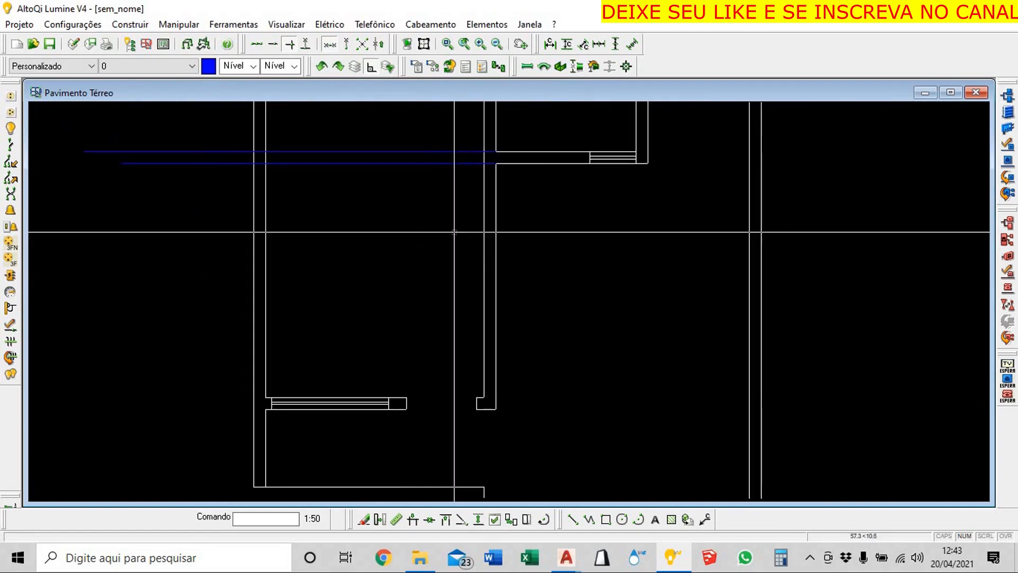
left_click(396, 519)
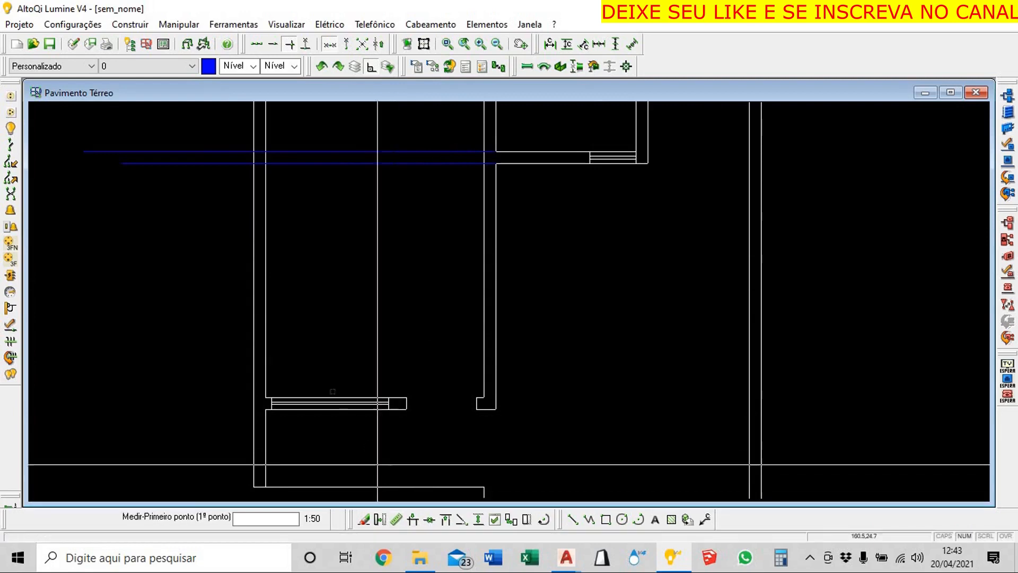
left_click(265, 397)
left_click(265, 161)
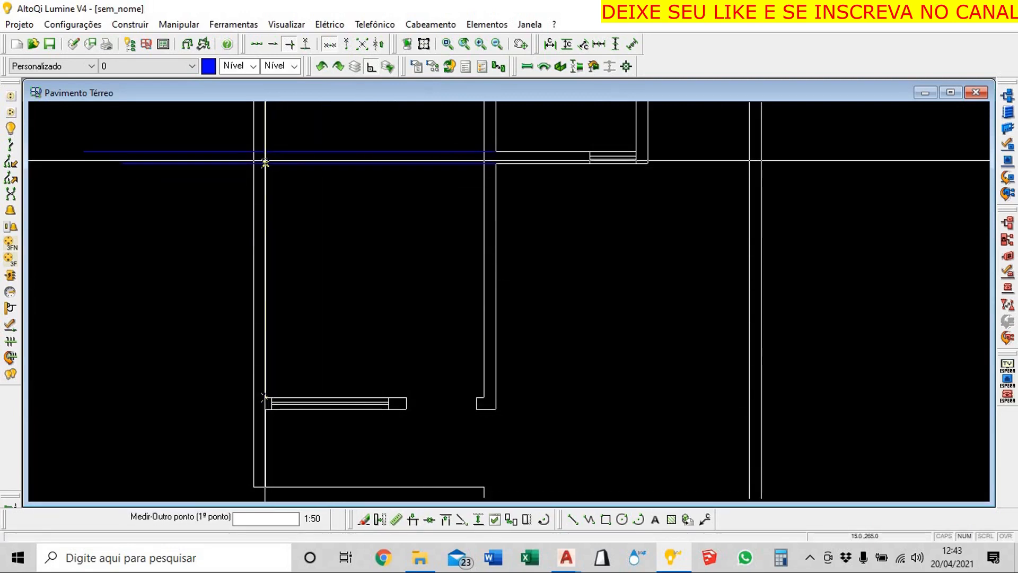
key("Escape")
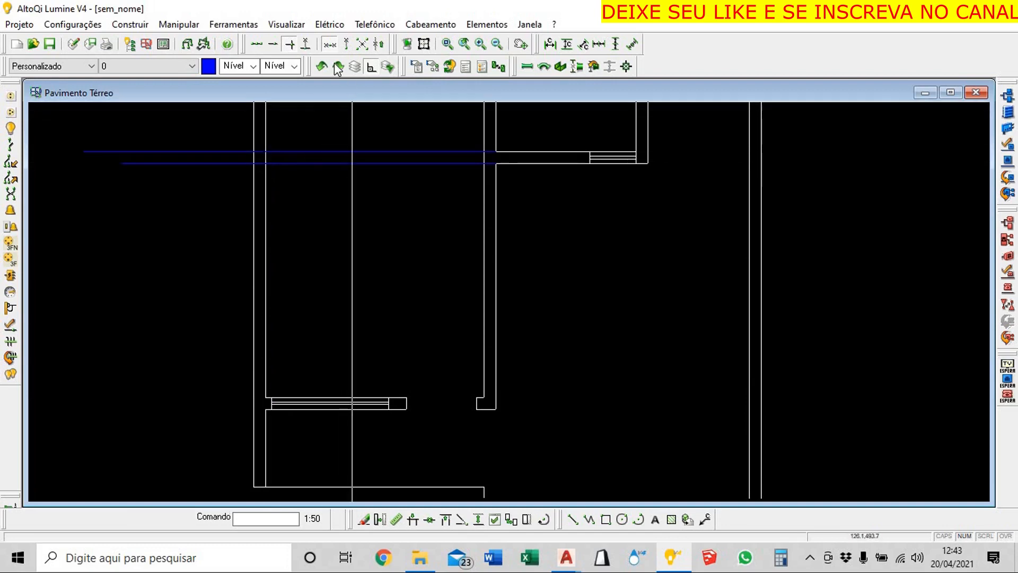
Turn off the two-point midpoint snap and measure the living room's length from the window corner to the lower auxiliary line
left_click(329, 46)
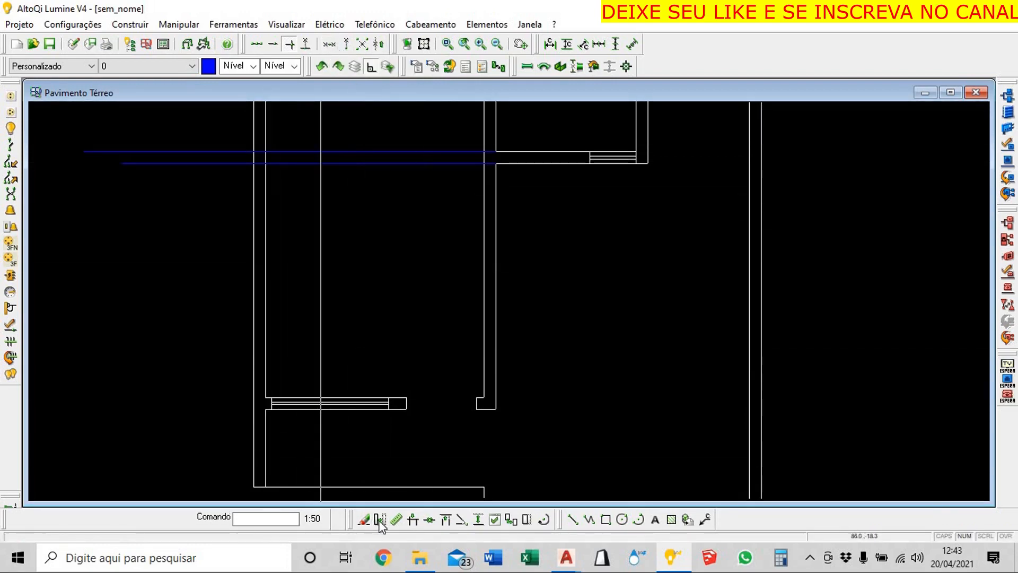
left_click(396, 519)
left_click(265, 396)
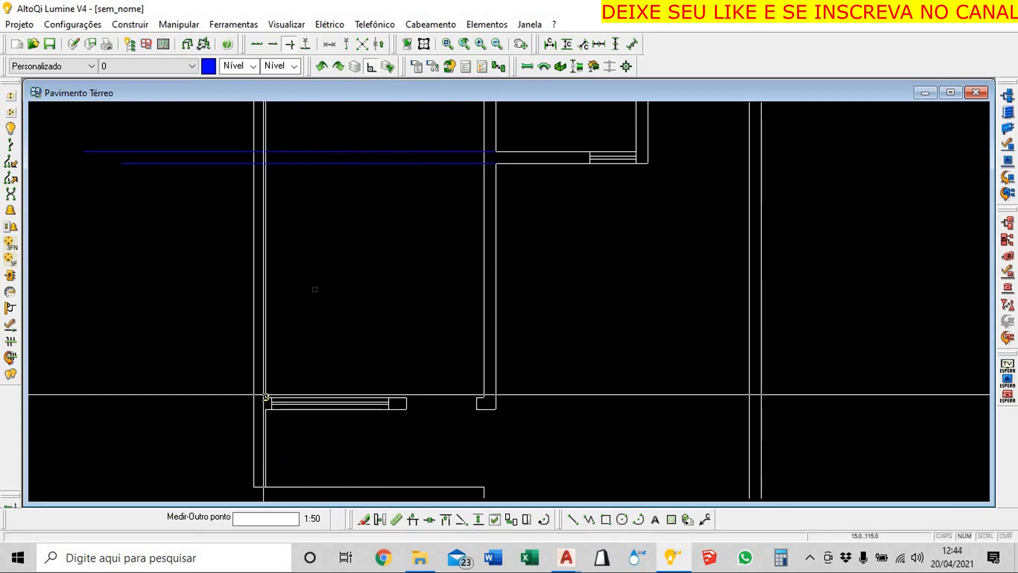
left_click(265, 163)
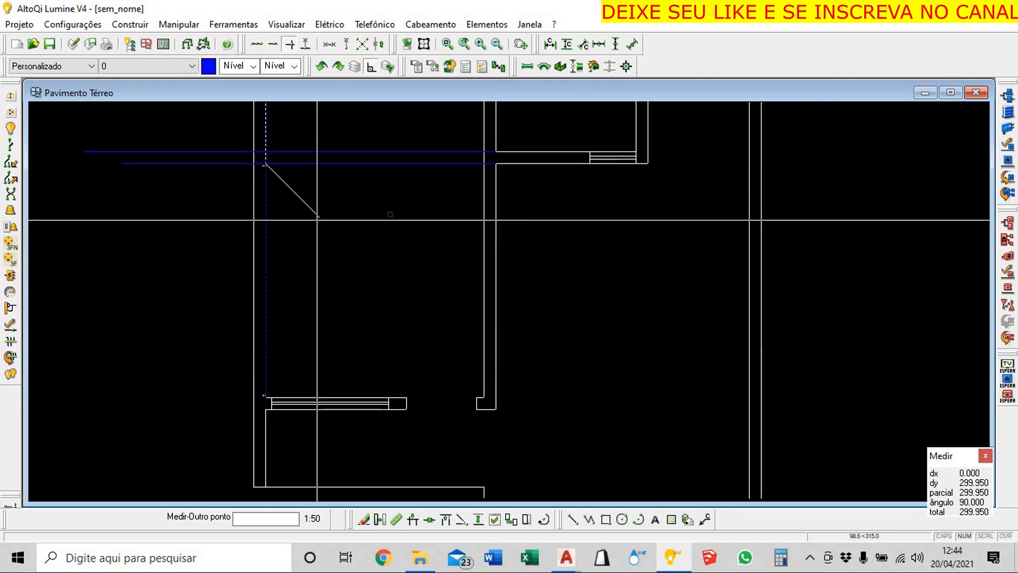
key("Escape")
Measure the living room's width along the lower auxiliary line between the two facing walls
left_click(396, 519)
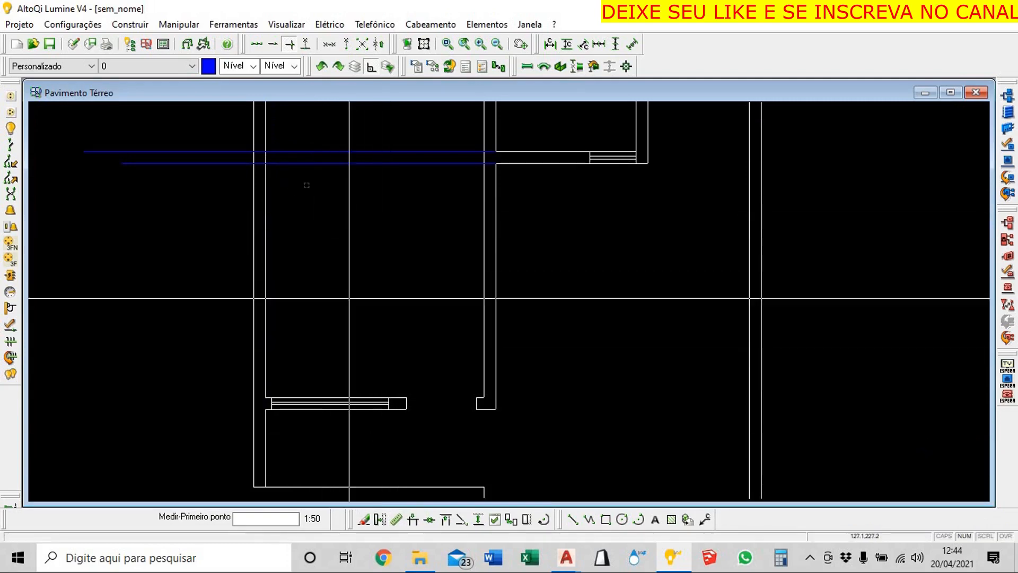
left_click(265, 163)
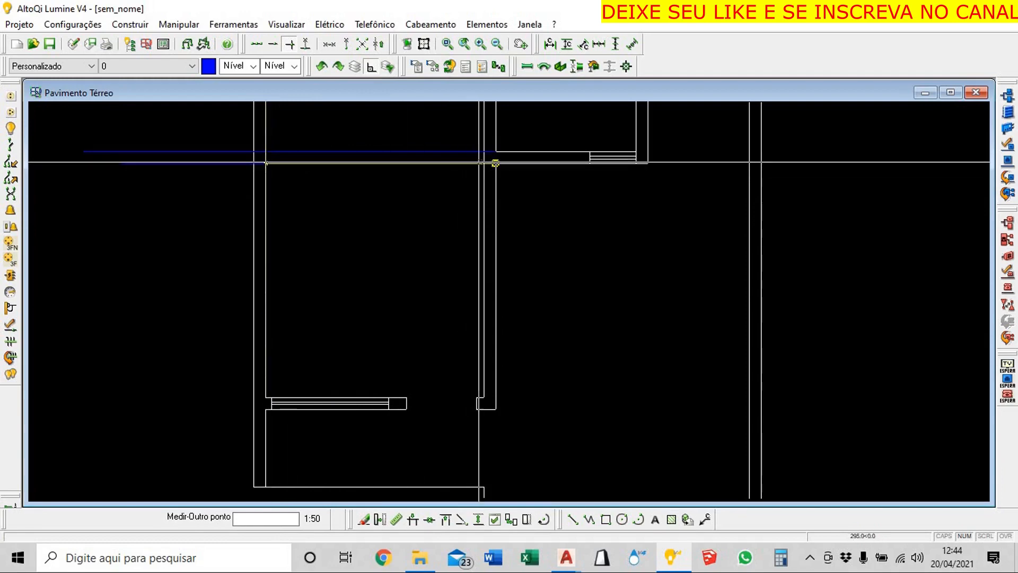
left_click(475, 167)
key("Escape")
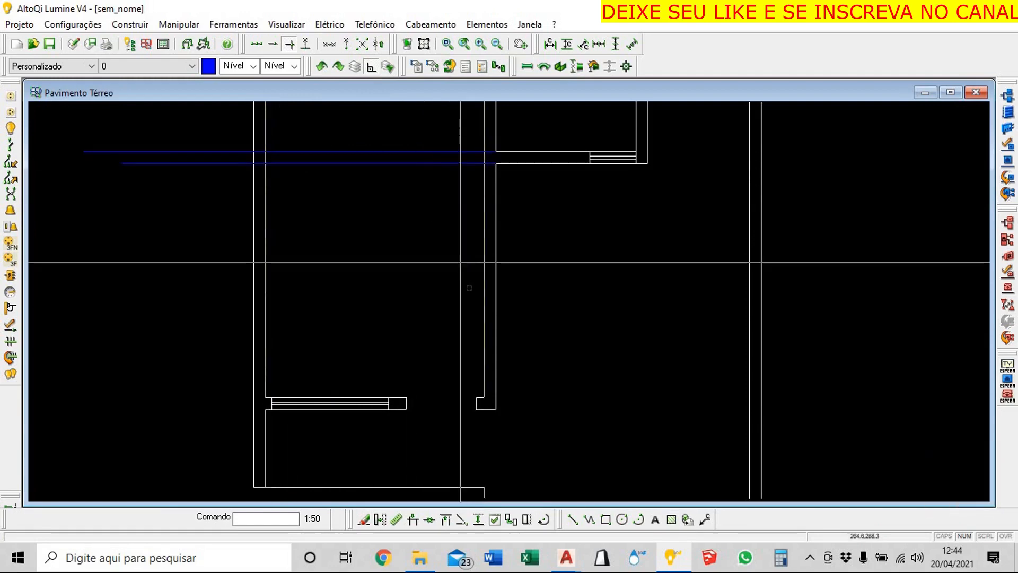
scroll(529, 309, "down", 2)
Switch to the Windows calculator, compute the living room's area as 3 × 2,8, and return to the floor plan
left_click(782, 557)
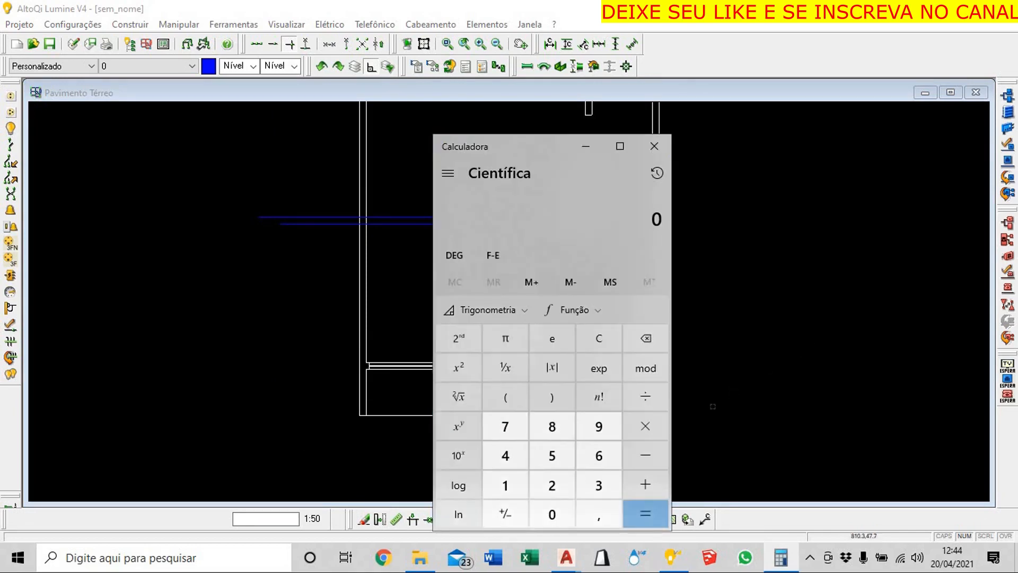
left_click(642, 427)
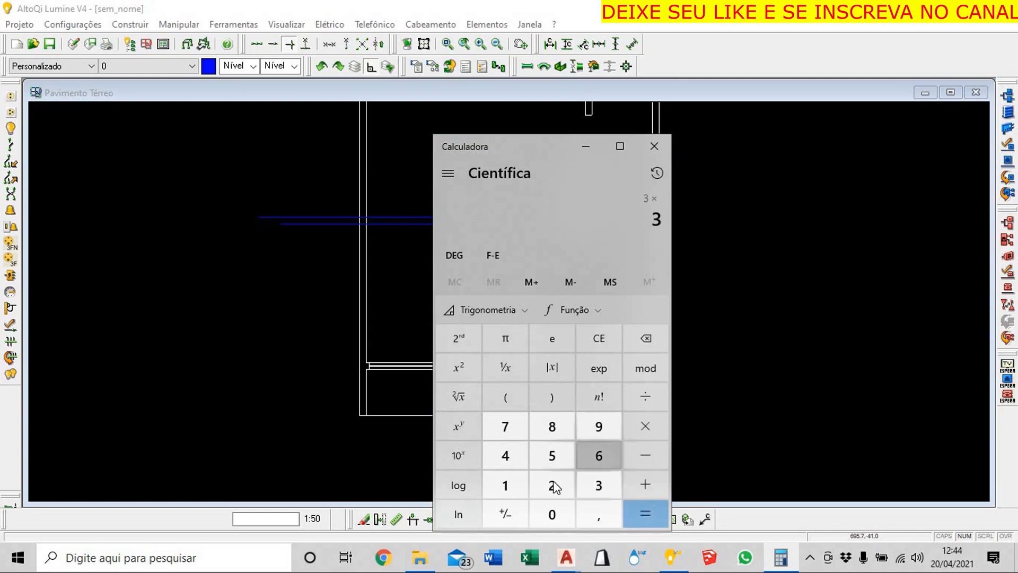
left_click(554, 426)
left_click(663, 513)
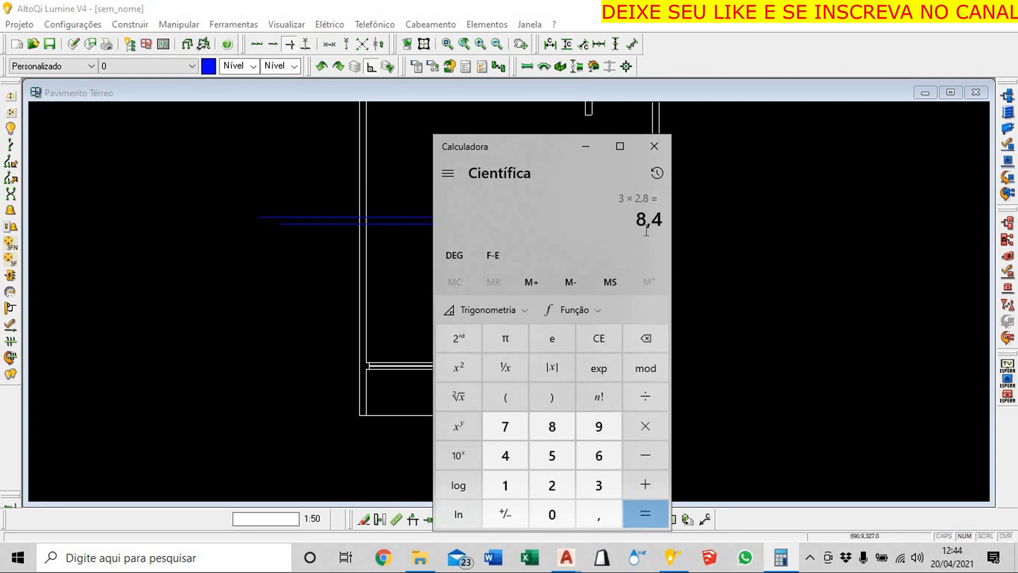
left_click(585, 145)
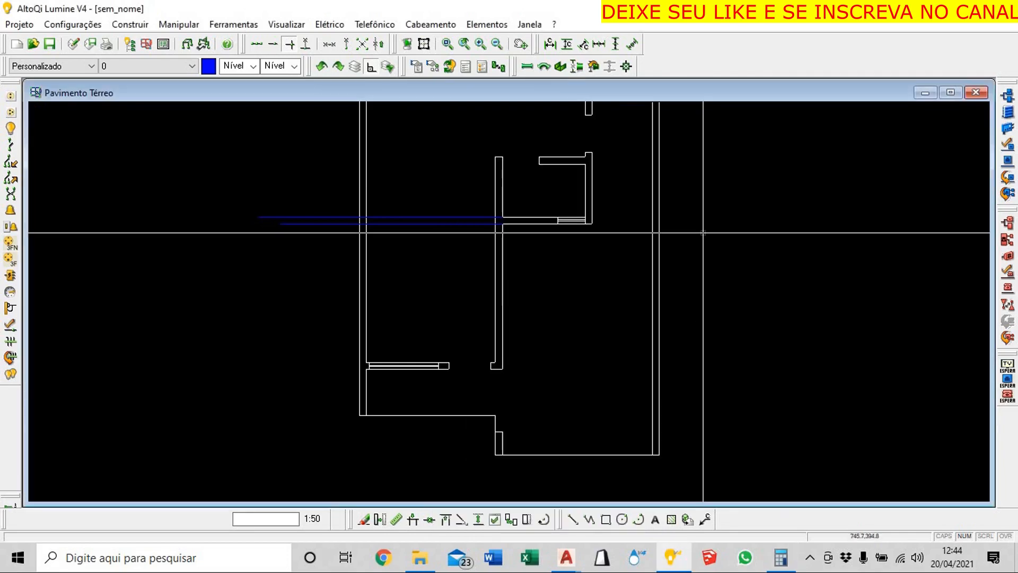
Insert a lamp point with position Teto and command Nenhum, midway between the living room's upper inner corner and opposite window corner
scroll(427, 281, "up", 2)
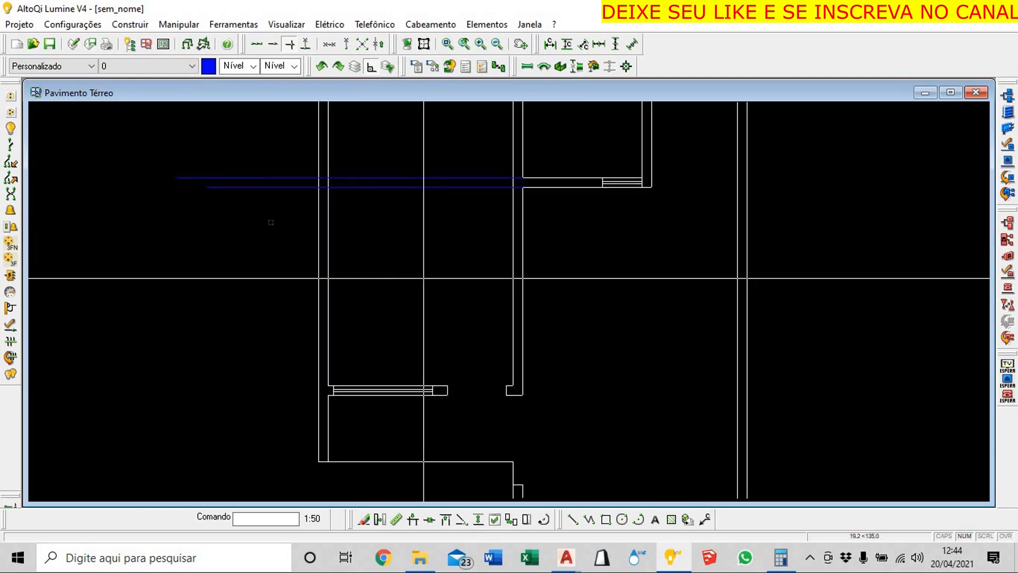
left_click(10, 128)
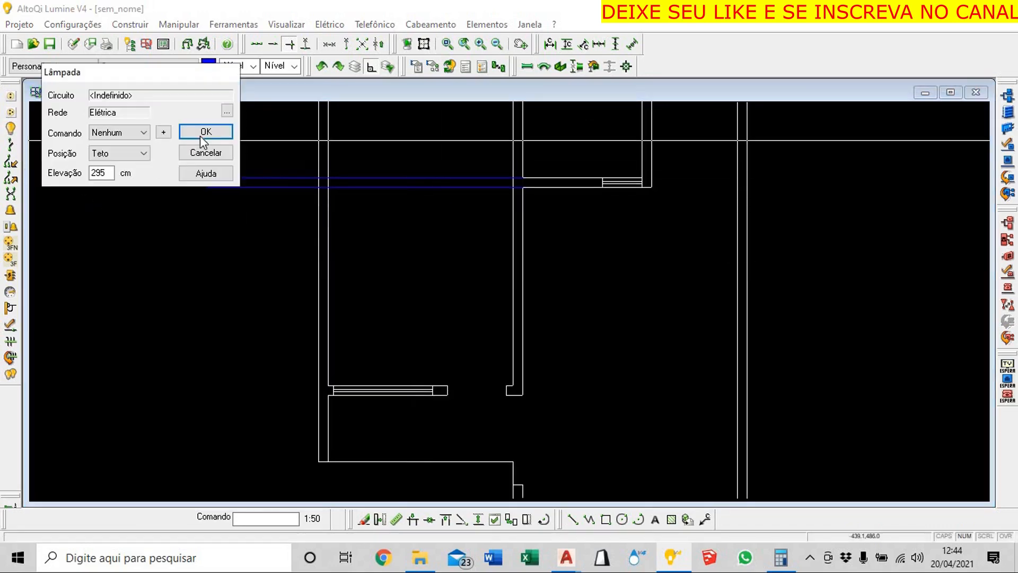
key("Return")
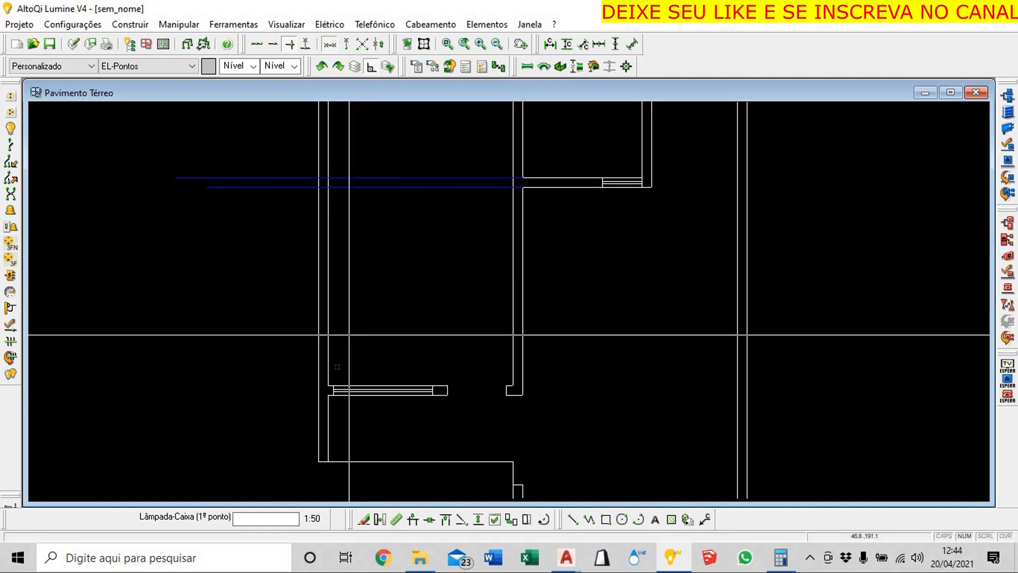
scroll(332, 375, "up", 2)
left_click(324, 396)
scroll(376, 341, "down", 2)
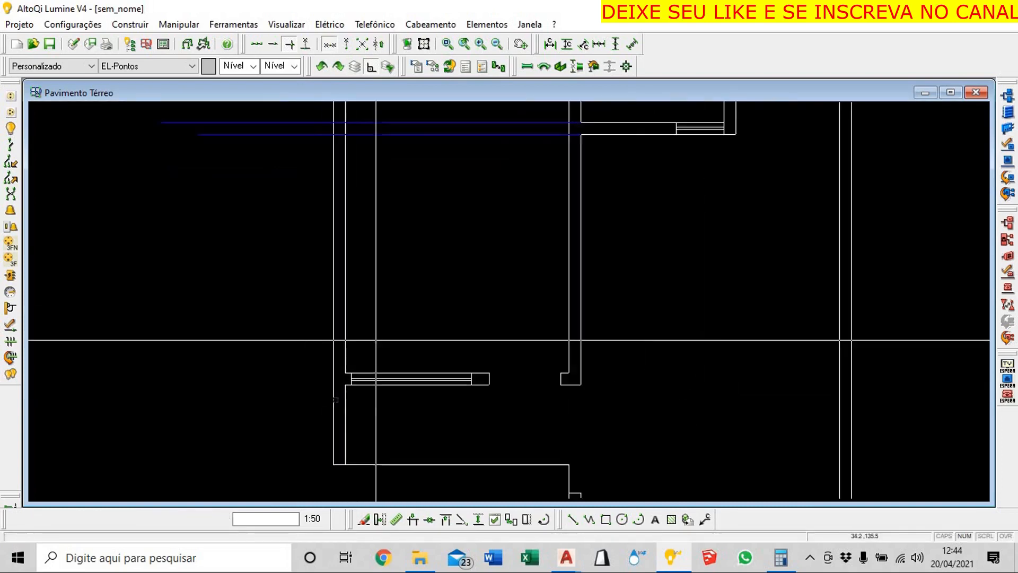
middle_click_drag(375, 341, 336, 399)
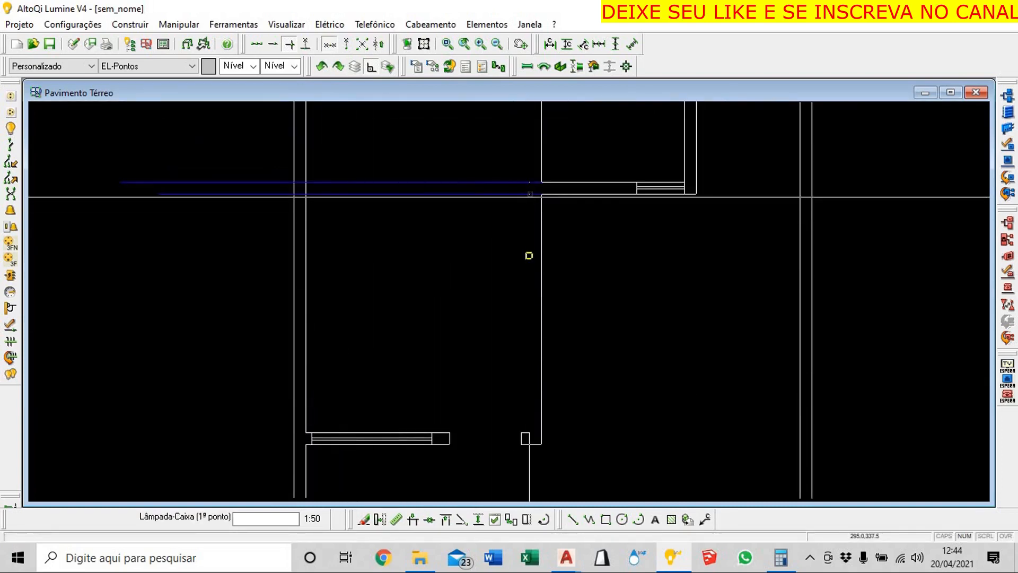
left_click(330, 392)
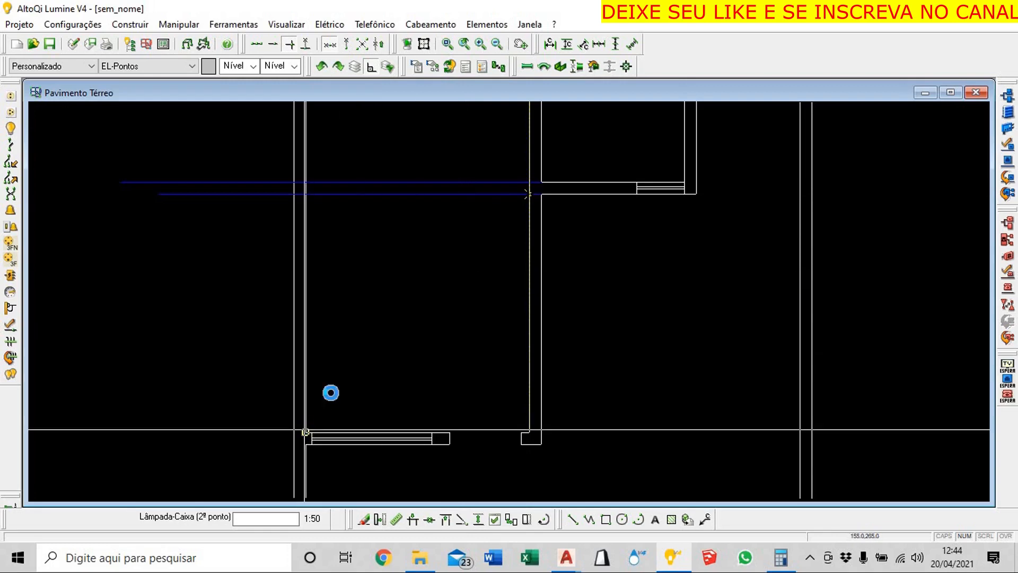
left_click(359, 356)
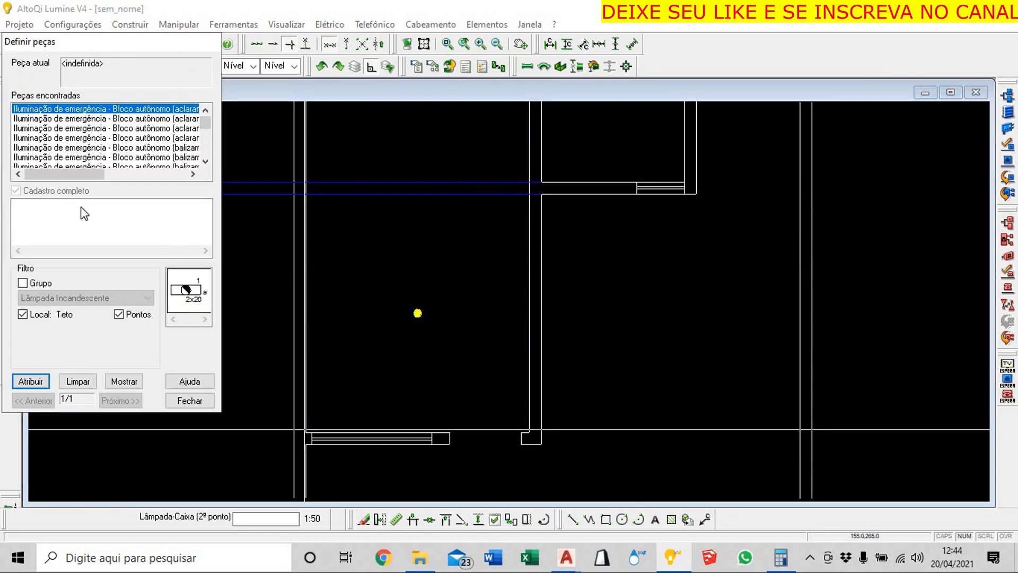
Assign the part Lâmpada Incandescente - Uso geral - embutir - 100 W to the living room's ceiling lamp point and place its symbol
scroll(139, 133, "down", 5)
scroll(121, 143, "down", 3)
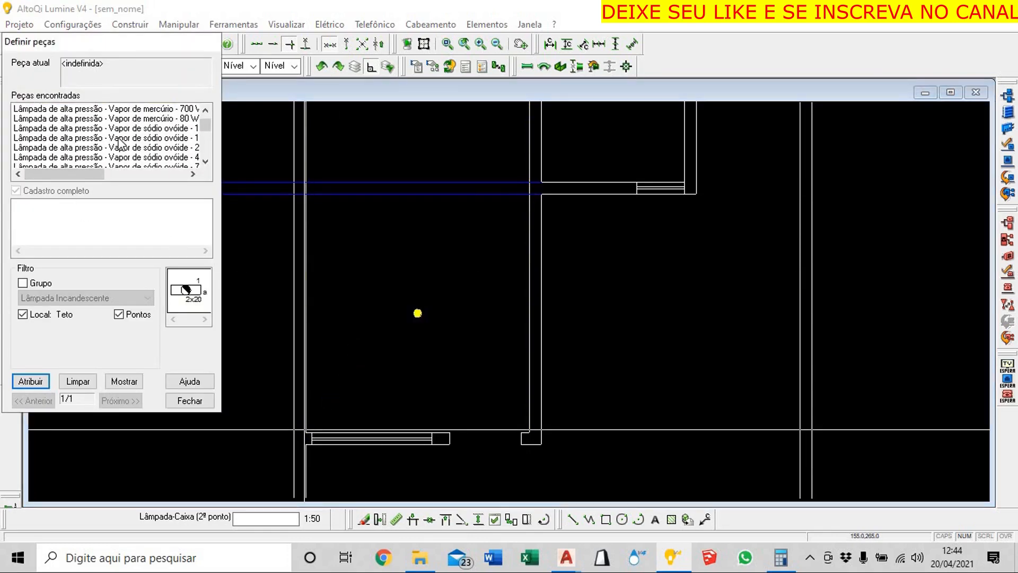
scroll(121, 144, "down", 3)
scroll(120, 143, "down", 3)
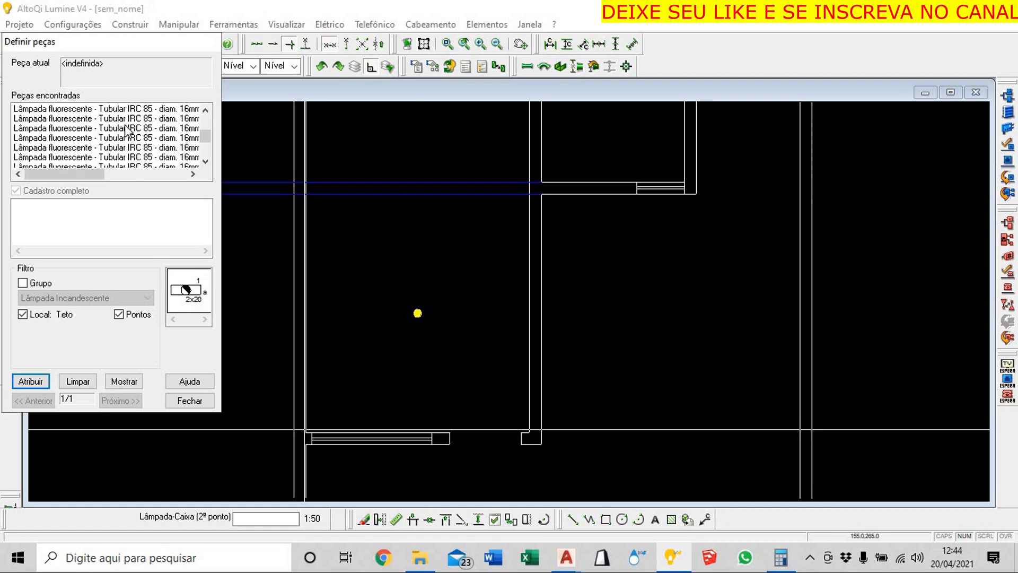
scroll(128, 130, "down", 5)
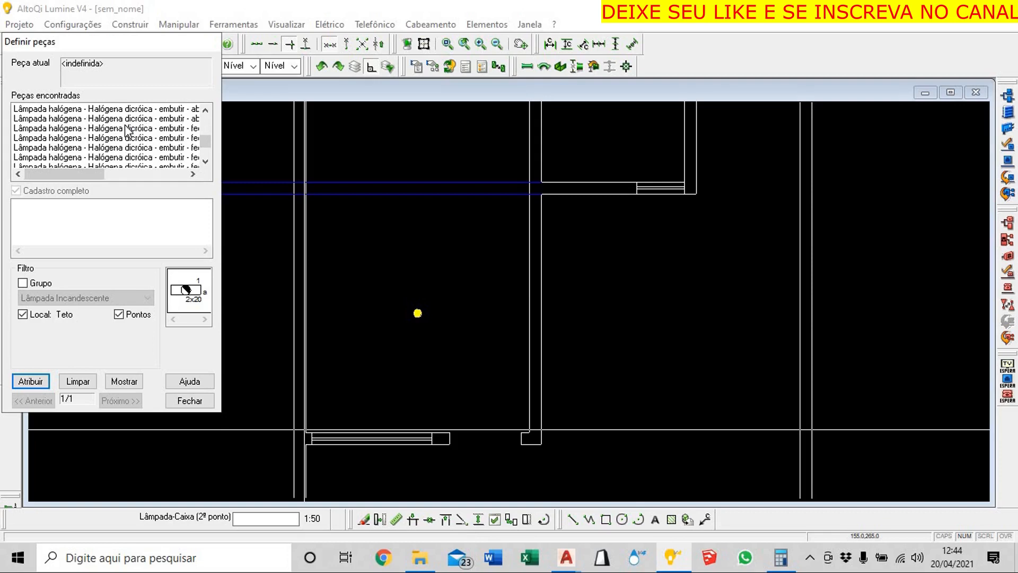
scroll(127, 131, "down", 3)
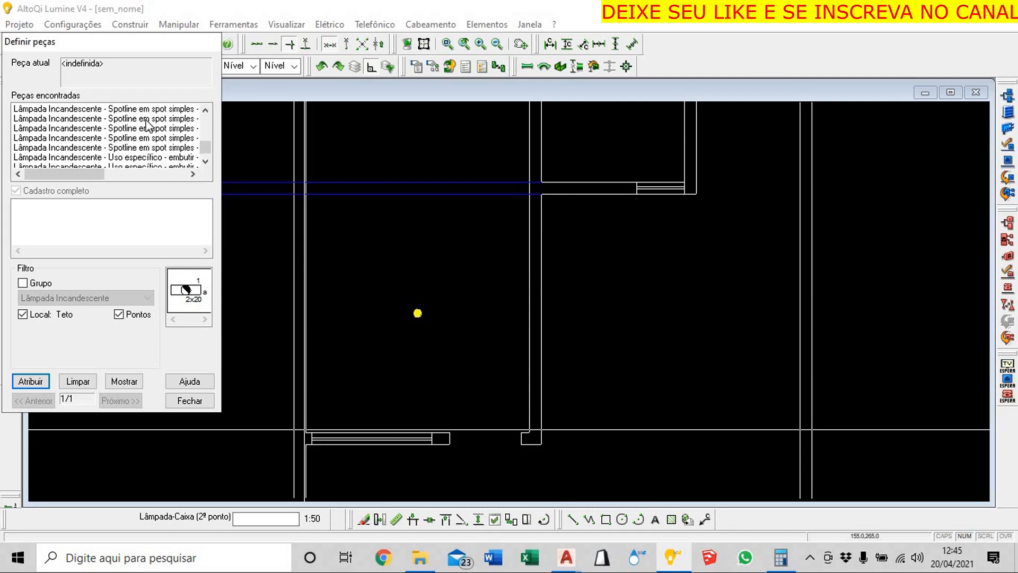
scroll(140, 128, "down", 3)
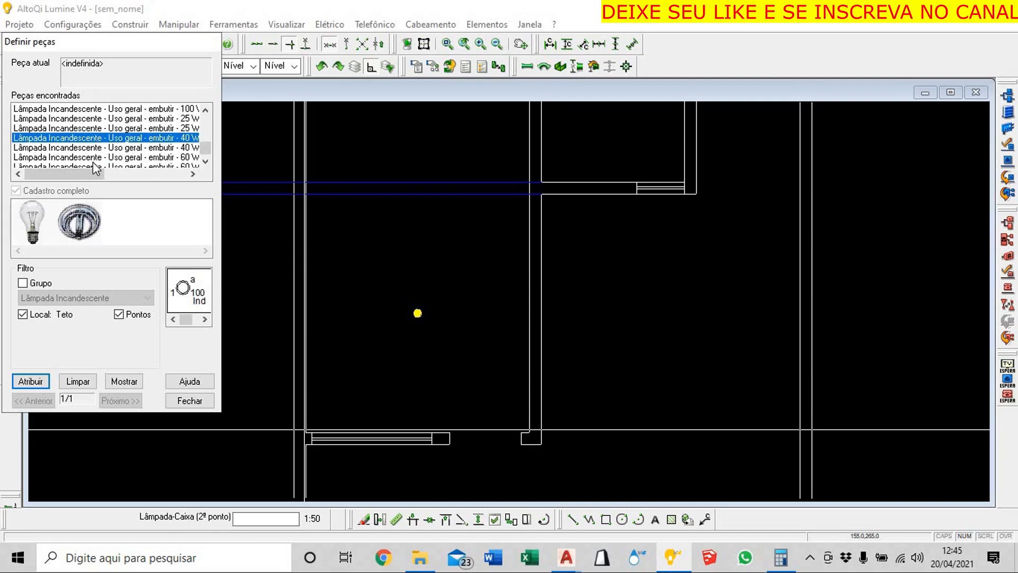
left_click_drag(93, 179, 121, 160)
scroll(121, 160, "up", 1)
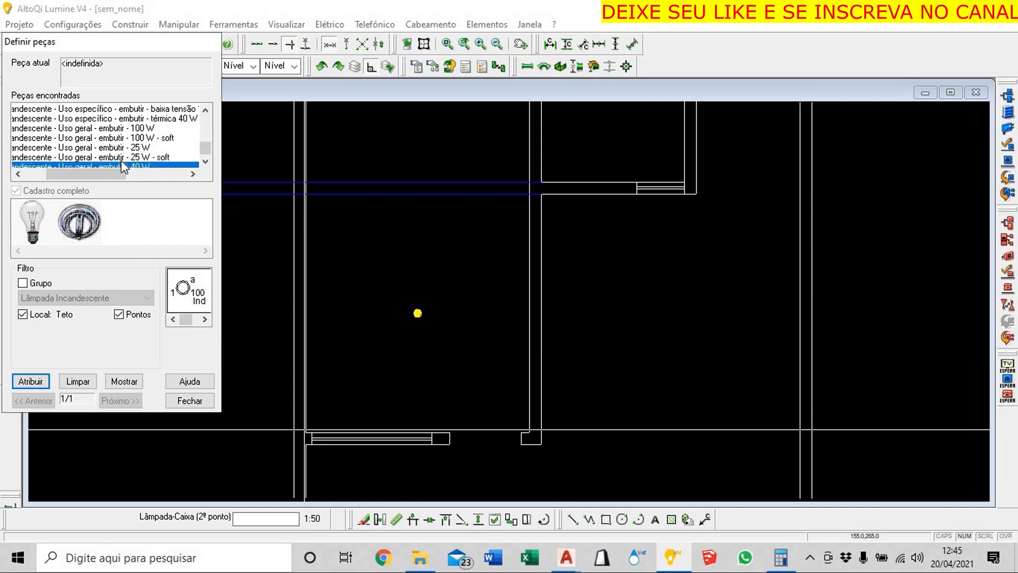
left_click(113, 128)
mouse_move(82, 174)
left_mouse_down()
mouse_move(59, 188)
mouse_move(79, 189)
left_mouse_up()
left_click(31, 382)
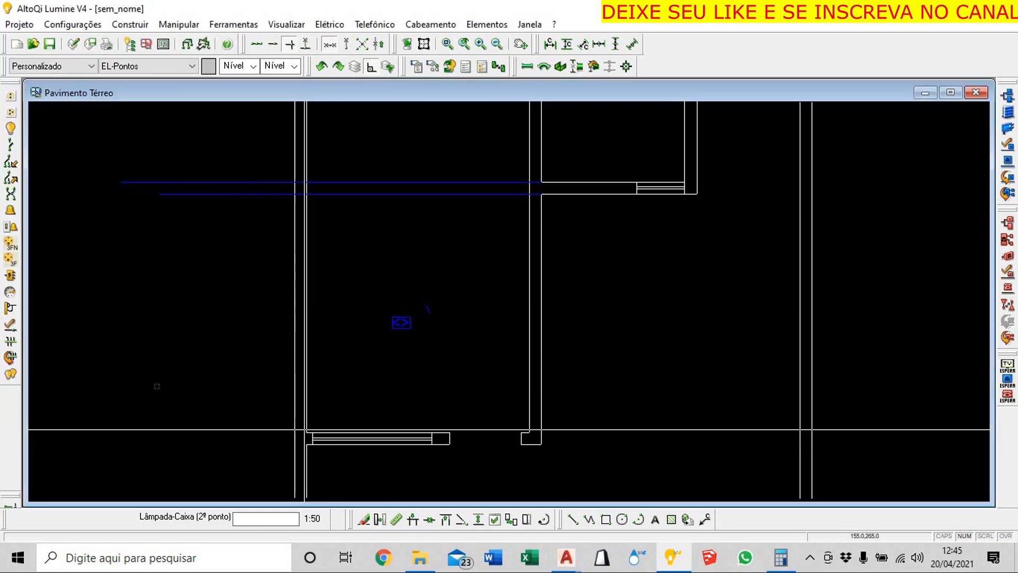
left_click(486, 322)
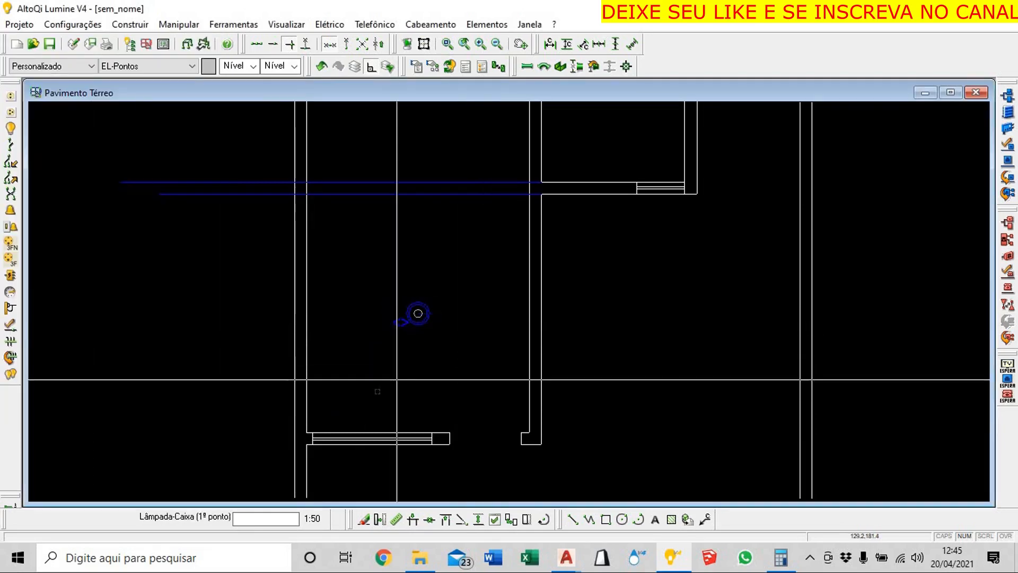
Measure the small windowed room's side along its outer wall, from the window corner to the opposite inner corner
scroll(419, 362, "down", 2)
scroll(418, 362, "down", 4)
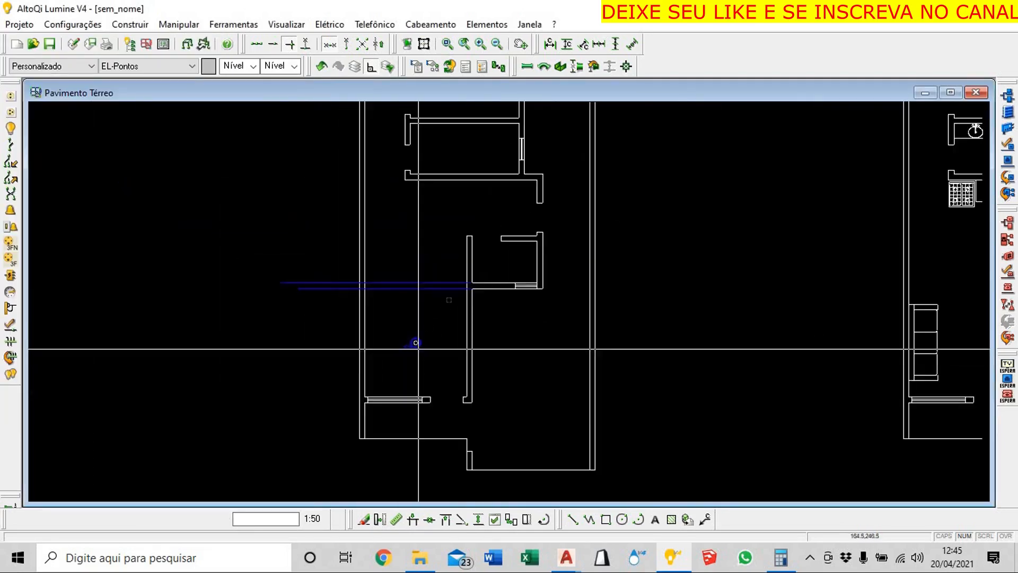
scroll(459, 304, "up", 3)
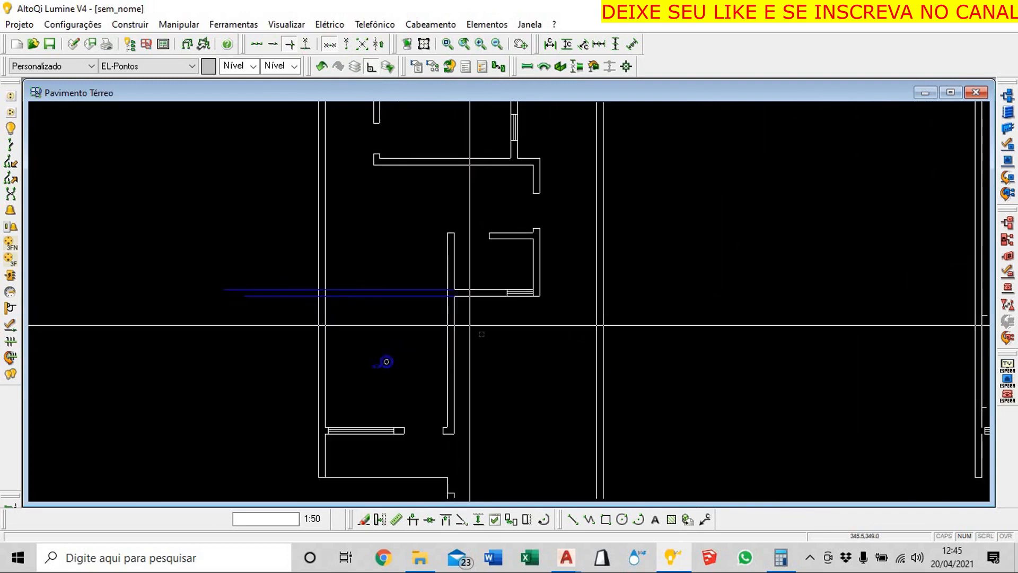
middle_click_drag(488, 345, 509, 390)
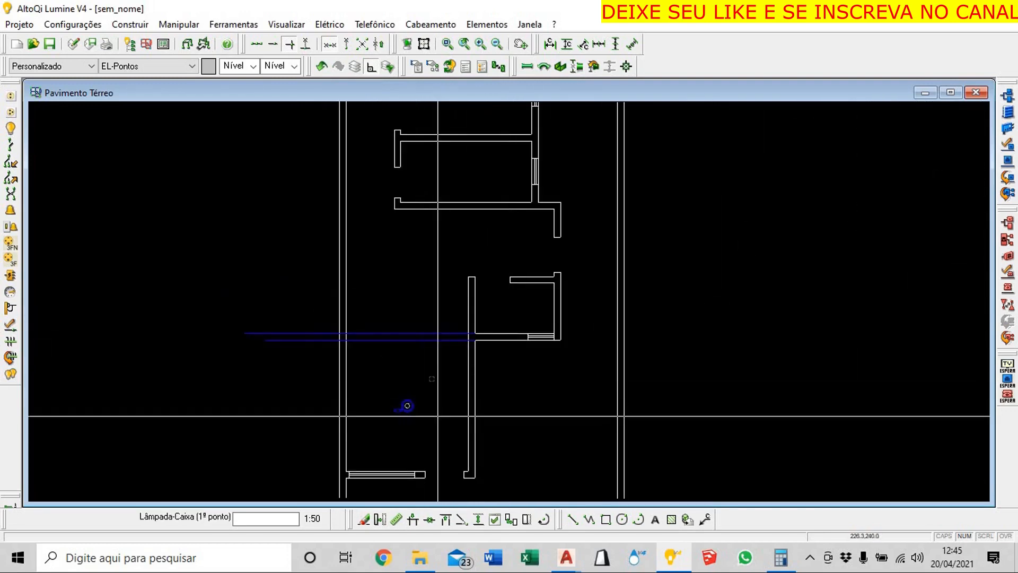
scroll(430, 267, "down", 1)
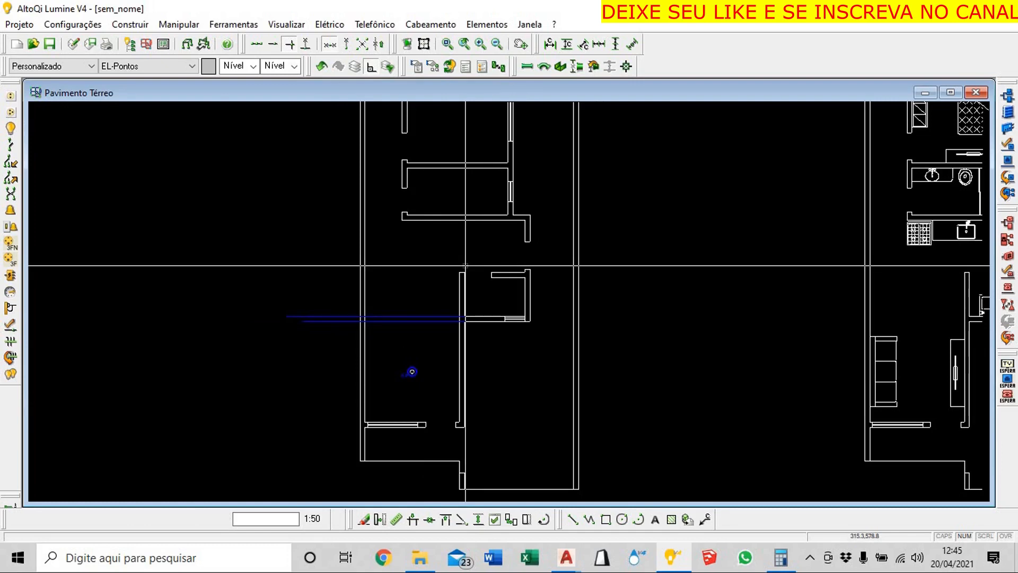
scroll(475, 288, "up", 1)
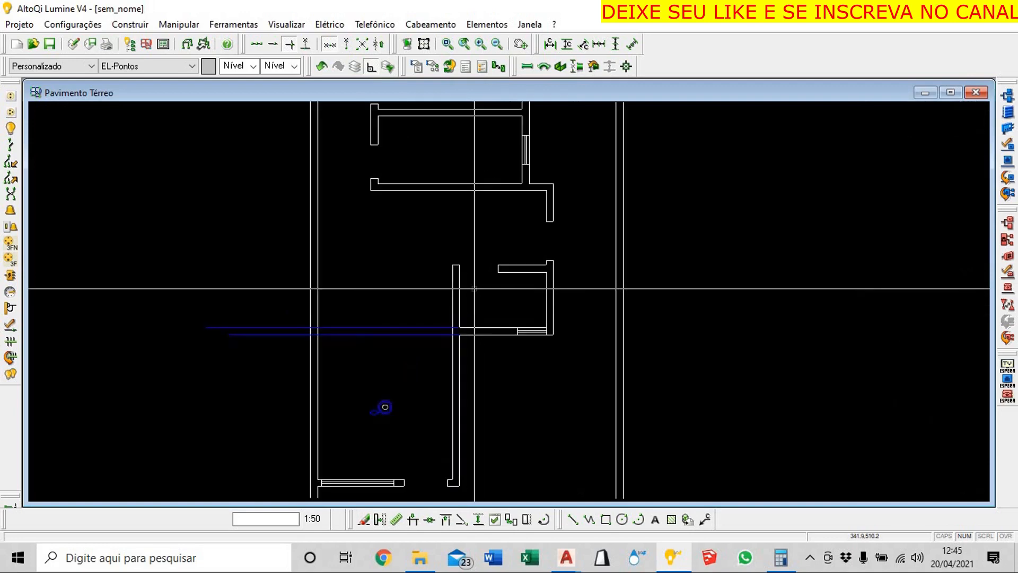
scroll(475, 289, "up", 1)
key("Escape")
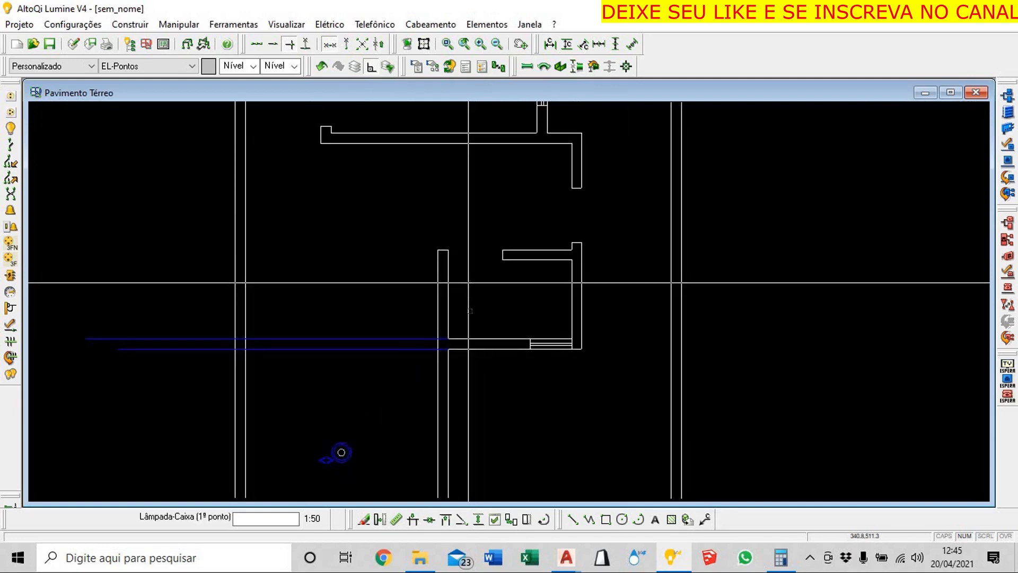
scroll(489, 330, "up", 1)
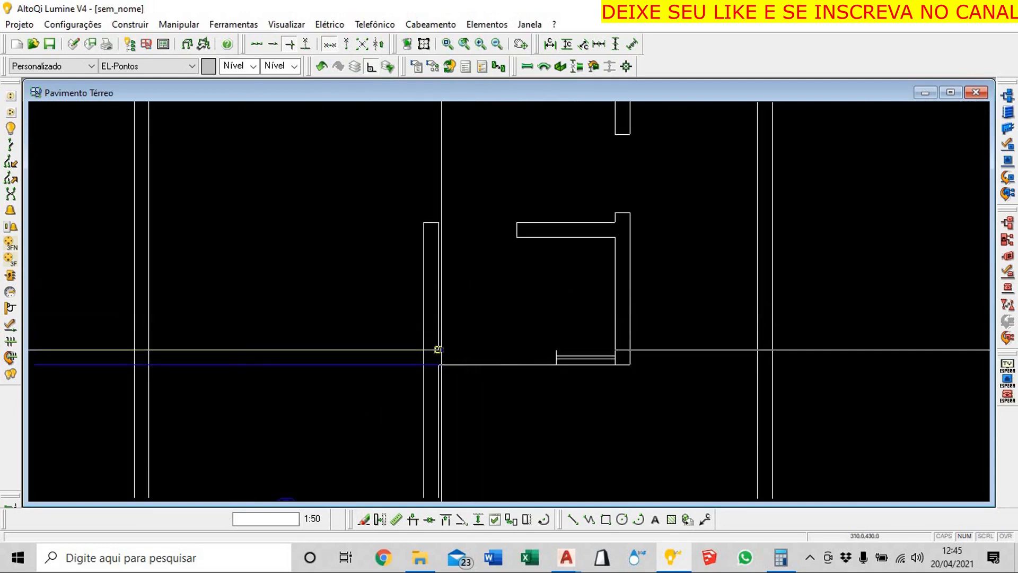
left_click(399, 520)
scroll(610, 352, "up", 2)
left_click(629, 343)
scroll(627, 335, "down", 1)
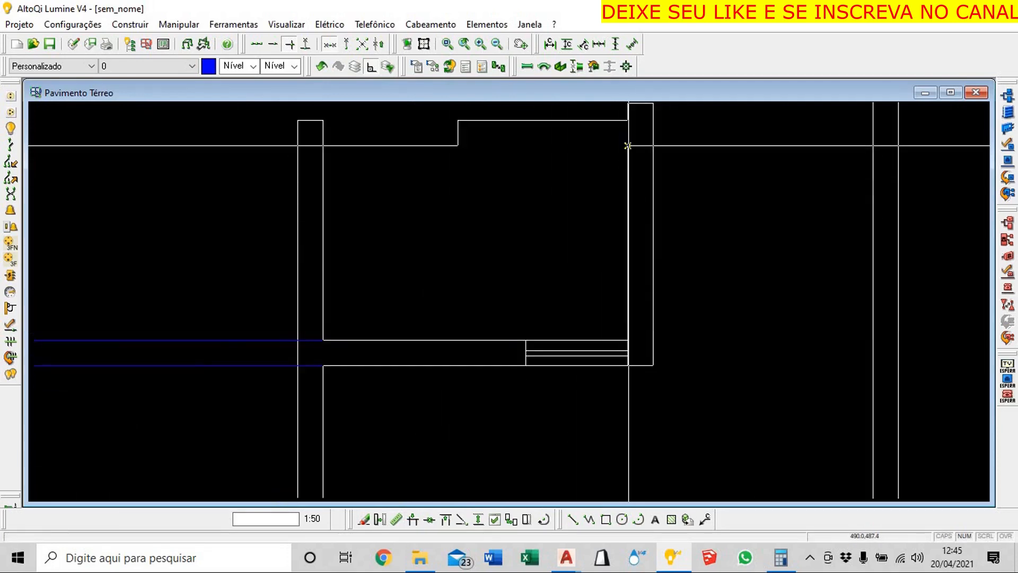
key("Escape")
Insert a Teto lamp point with command Nenhum at the small windowed room's centre, using the same 100 W incandescent part
left_click(11, 129)
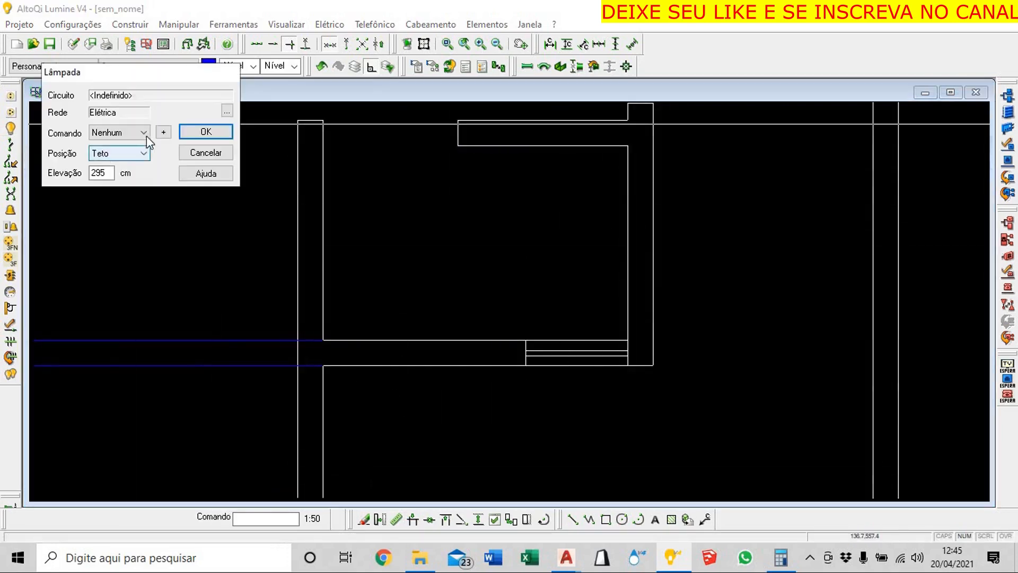
key("Return")
left_click(323, 340)
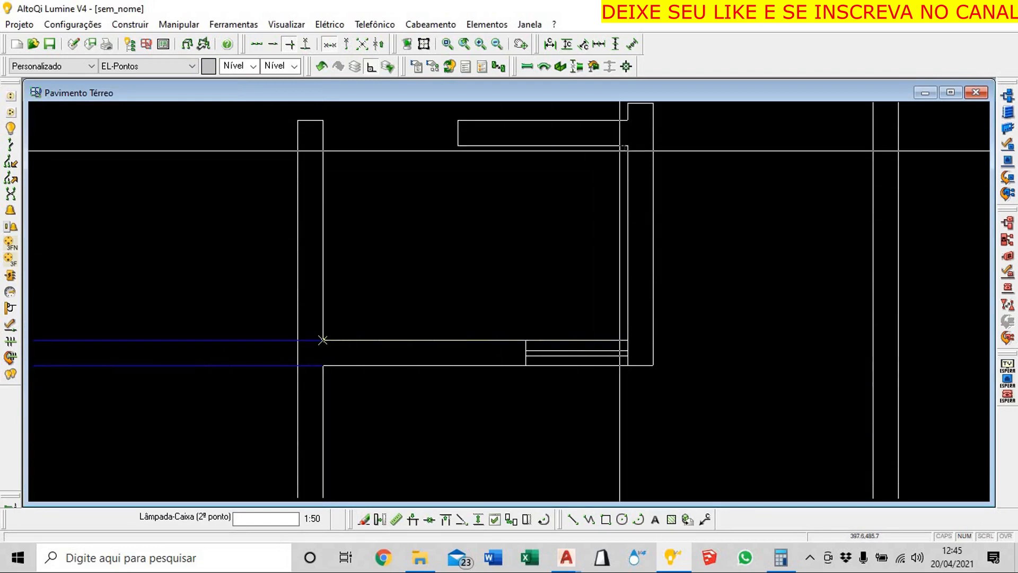
left_click(30, 381)
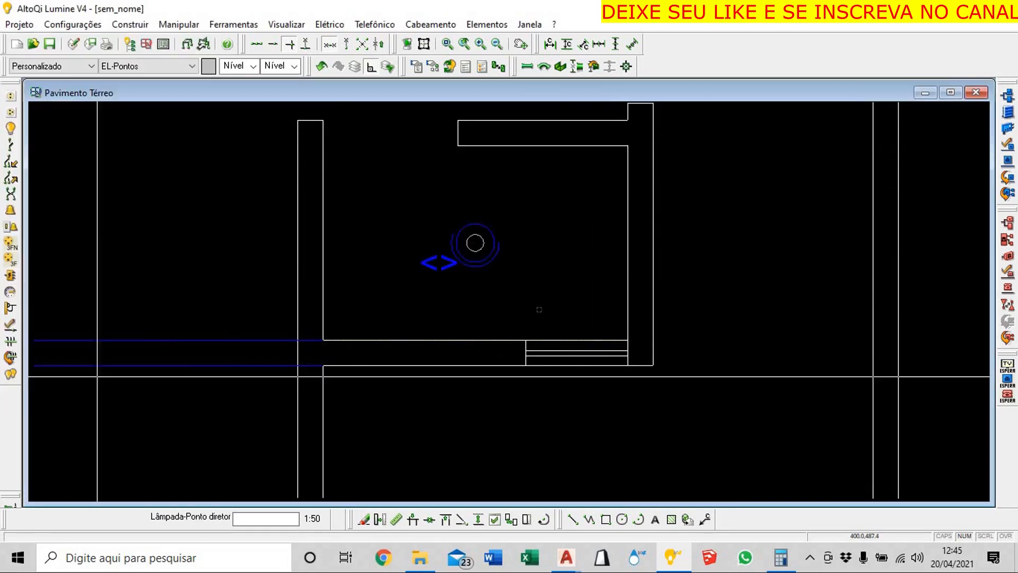
left_click(503, 302)
scroll(513, 337, "down", 5)
key("Escape")
Draw two vertical auxiliary lines extending both faces of the central wall's free end upward past the next horizontal wall
scroll(460, 300, "up", 4)
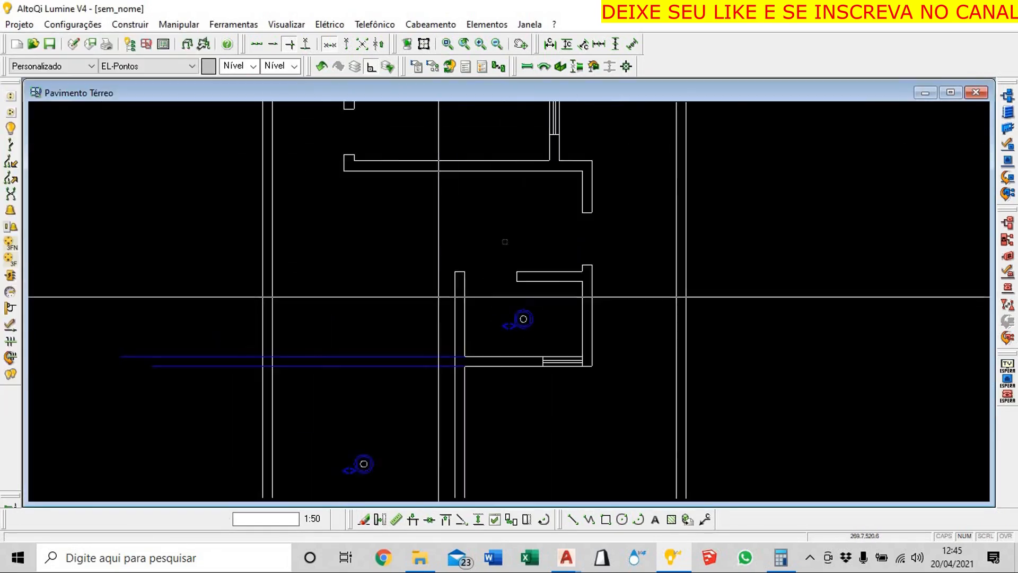
scroll(490, 219, "down", 3)
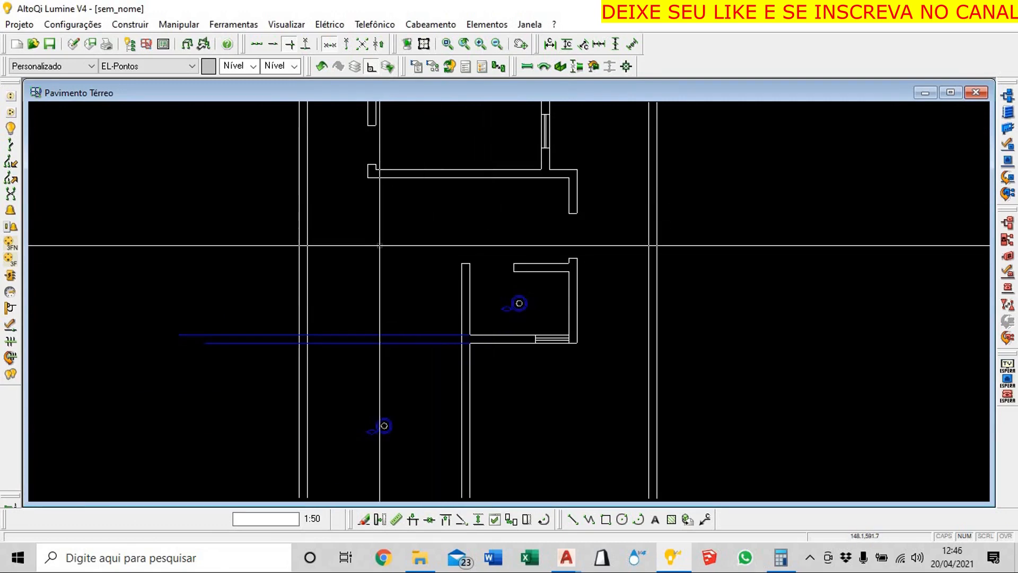
left_click(138, 25)
left_click(149, 38)
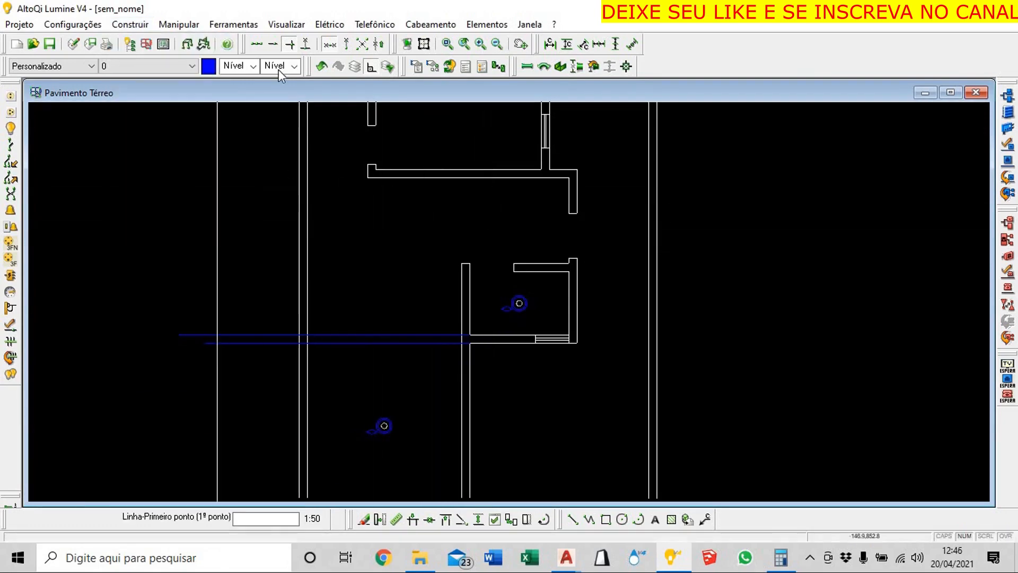
left_click(460, 261)
left_click(474, 129)
left_click(471, 263)
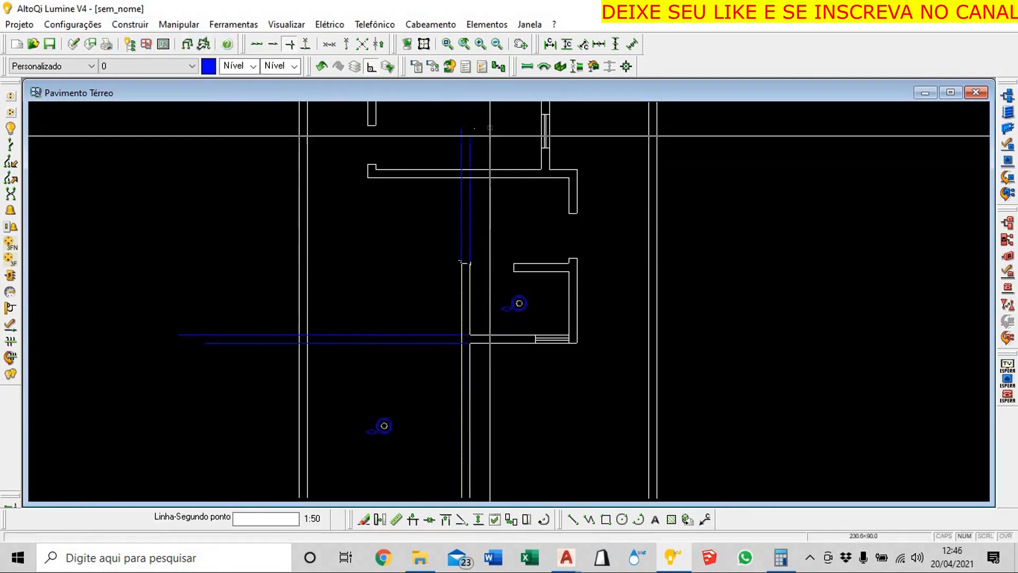
left_click(490, 128)
key("Escape")
Measure the central room's length along the vertical auxiliary line, from the upper horizontal auxiliary line to the wall above
left_click(397, 522)
left_click(460, 335)
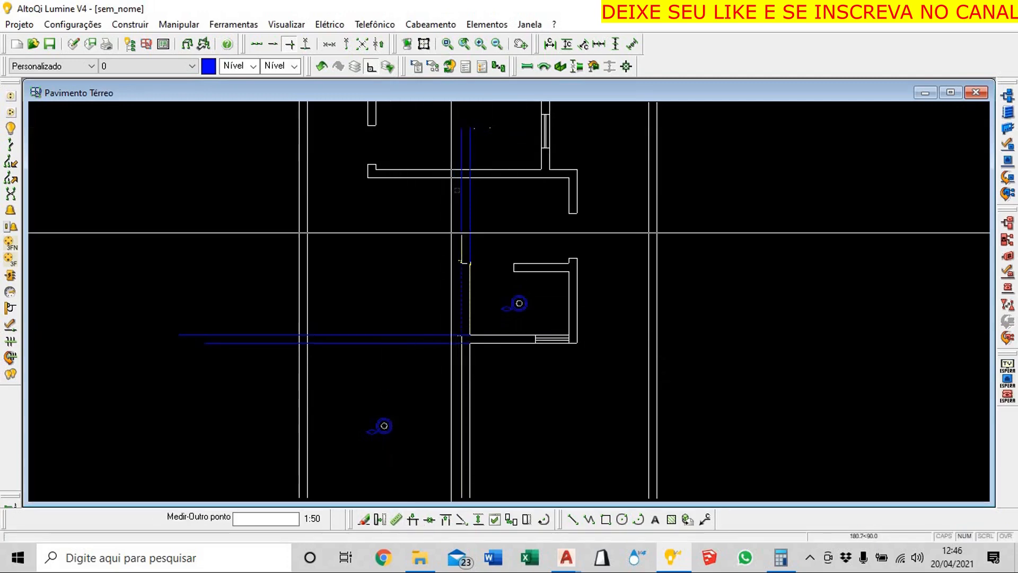
left_click(461, 176)
key("Escape")
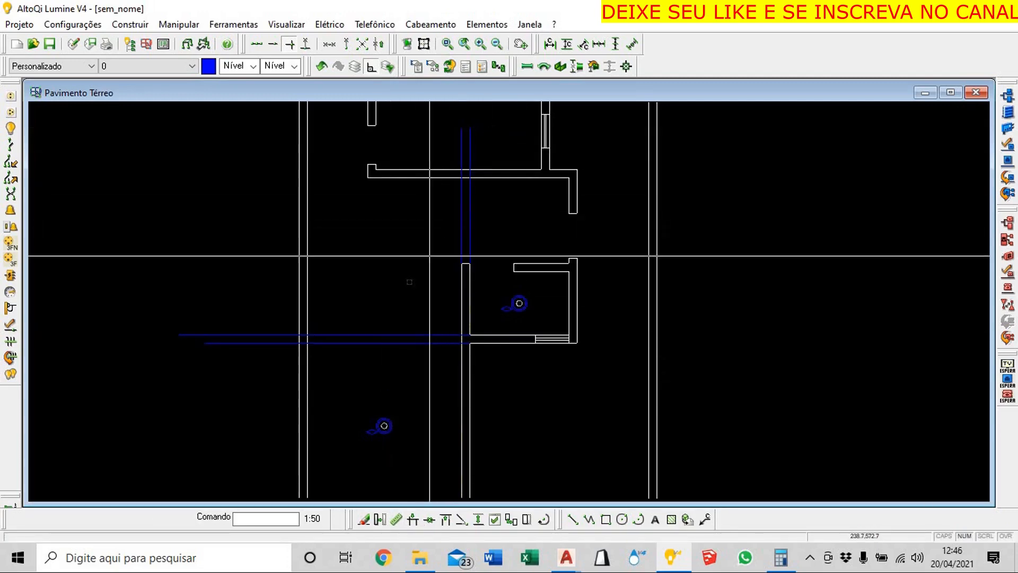
Try to insert a lamp point for the central room, starting where its outer wall crosses the upper auxiliary line
left_click(10, 127)
left_click(205, 131)
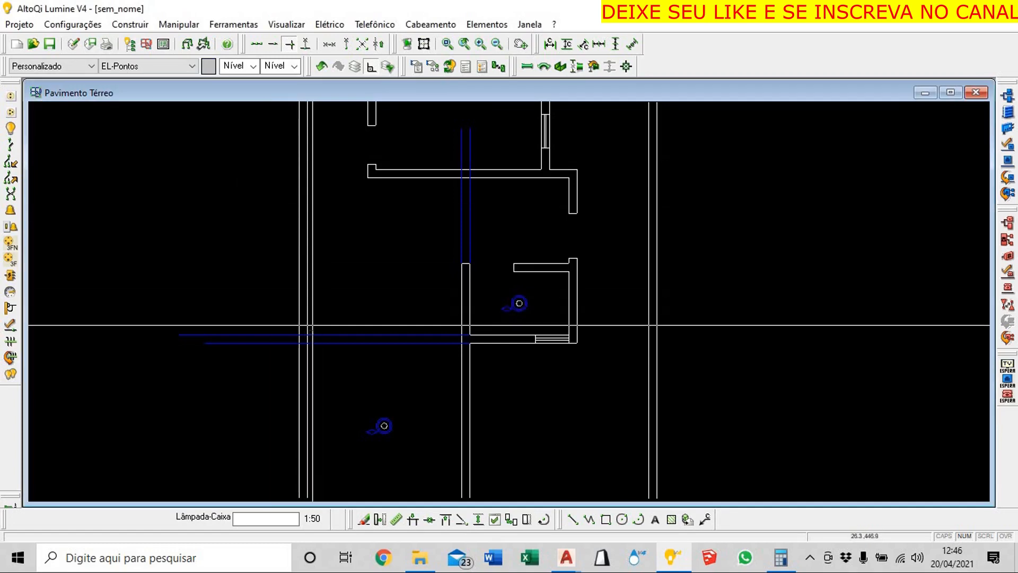
left_click(307, 335)
left_click(40, 384)
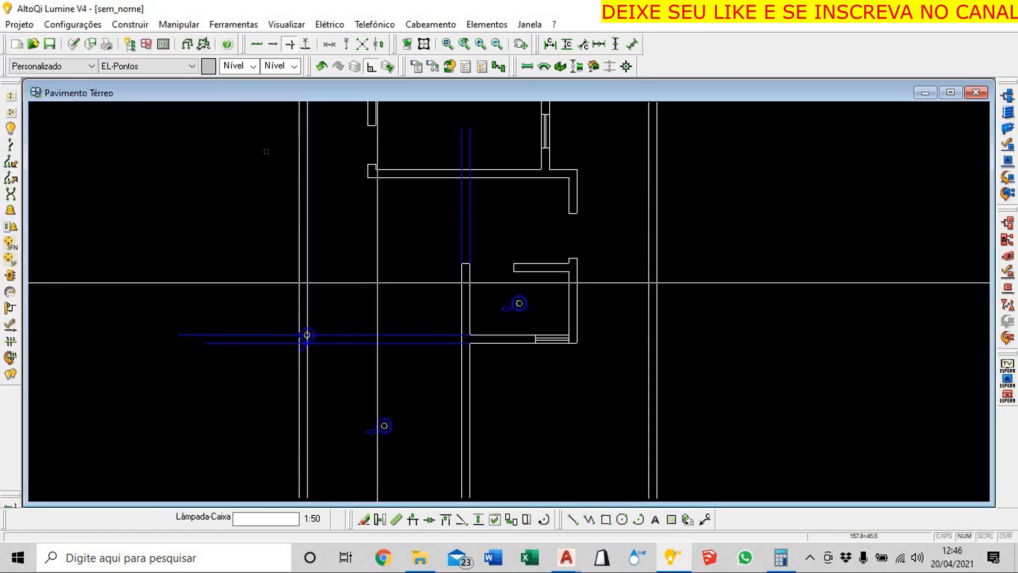
key("Escape")
left_click(180, 25)
left_click(192, 42)
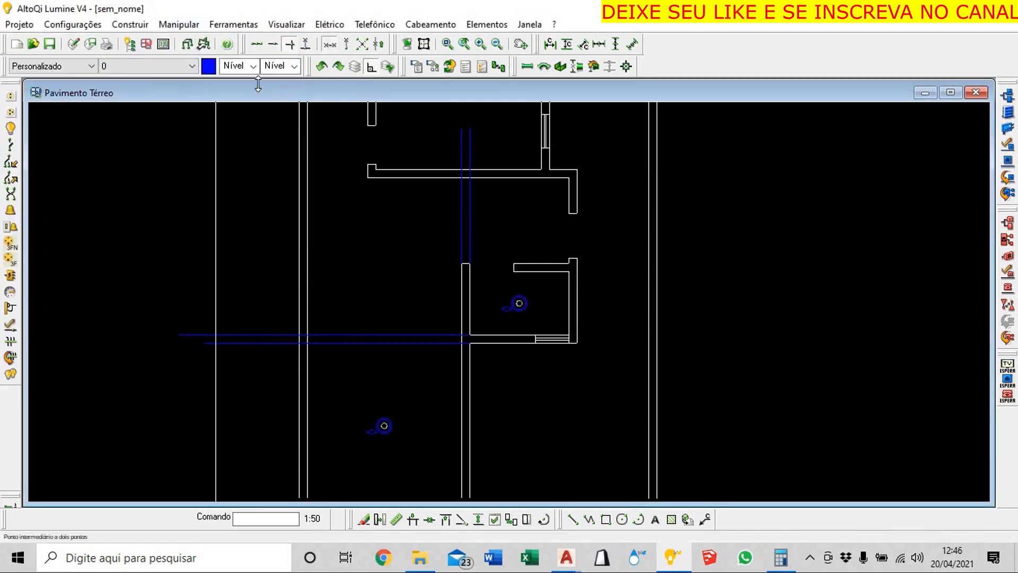
Insert a lamp point at the centre of the room above the living room with two-point midpoint snap, assigning the 100 W incandescent part
left_click(10, 127)
left_click(209, 130)
scroll(355, 326, "up", 2)
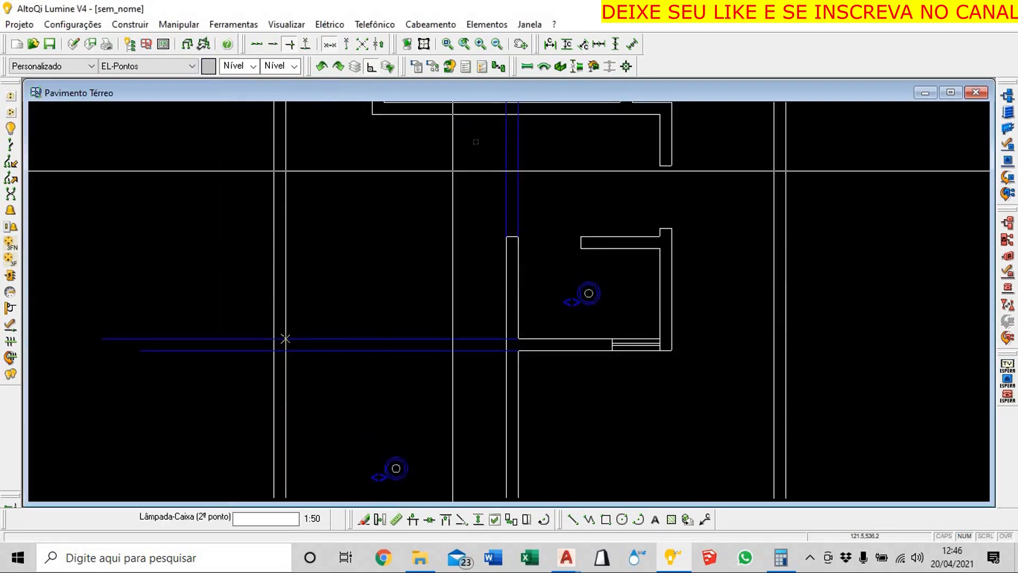
left_click(396, 226)
left_click(33, 377)
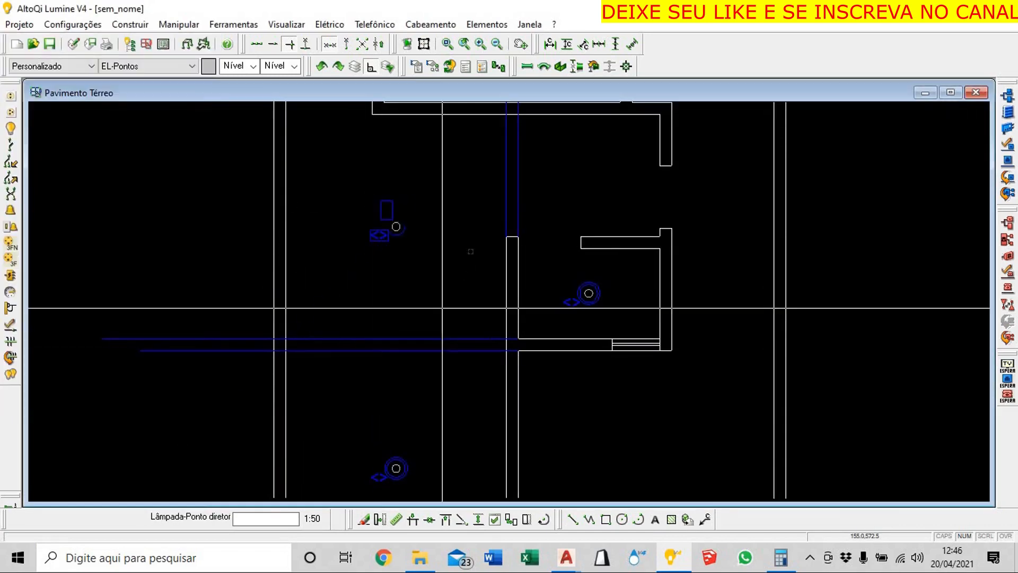
left_click(468, 245)
Insert a lamp with the 100 W incandescent part midway between the central wall's end and the adjacent area's opposite upper corner
middle_click_drag(439, 288, 259, 369)
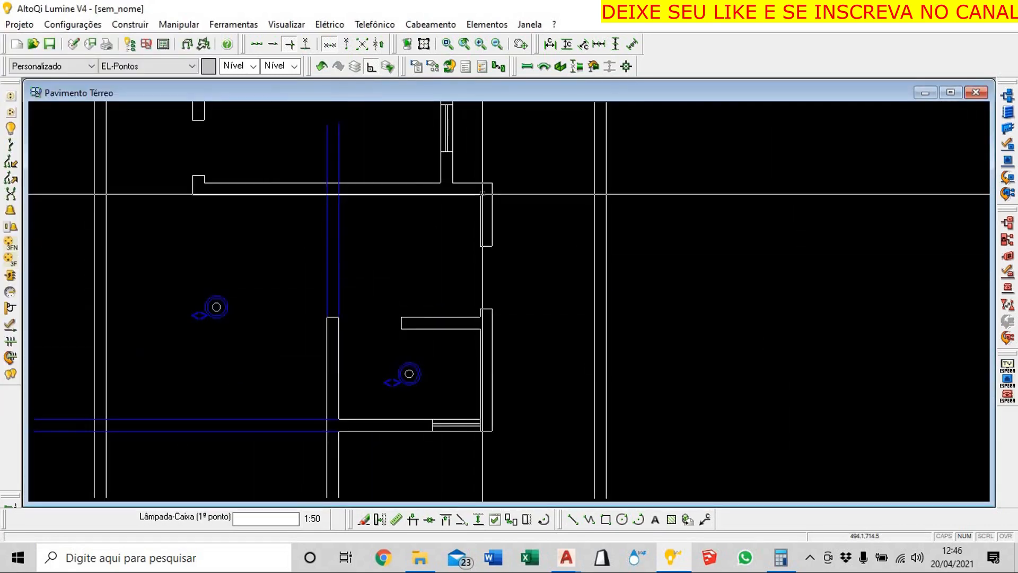
left_click(408, 256)
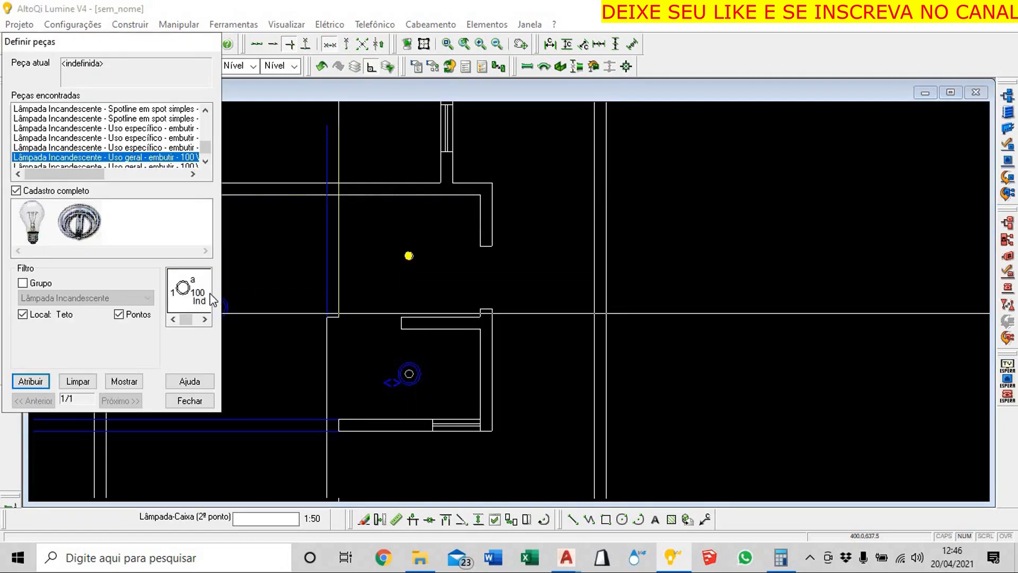
left_click(42, 386)
left_click(530, 281)
Insert a lamp with the 100 W incandescent part midway between opposite inner corners of the next enclosed room up the plan
scroll(409, 341, "down", 3)
middle_click_drag(409, 340, 472, 386)
scroll(472, 386, "up", 2)
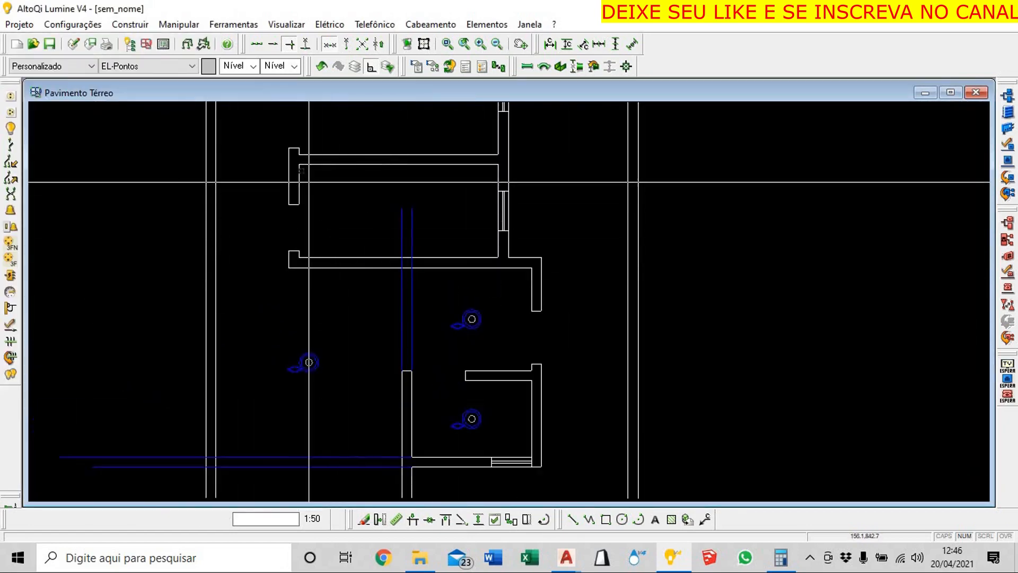
left_click(399, 211)
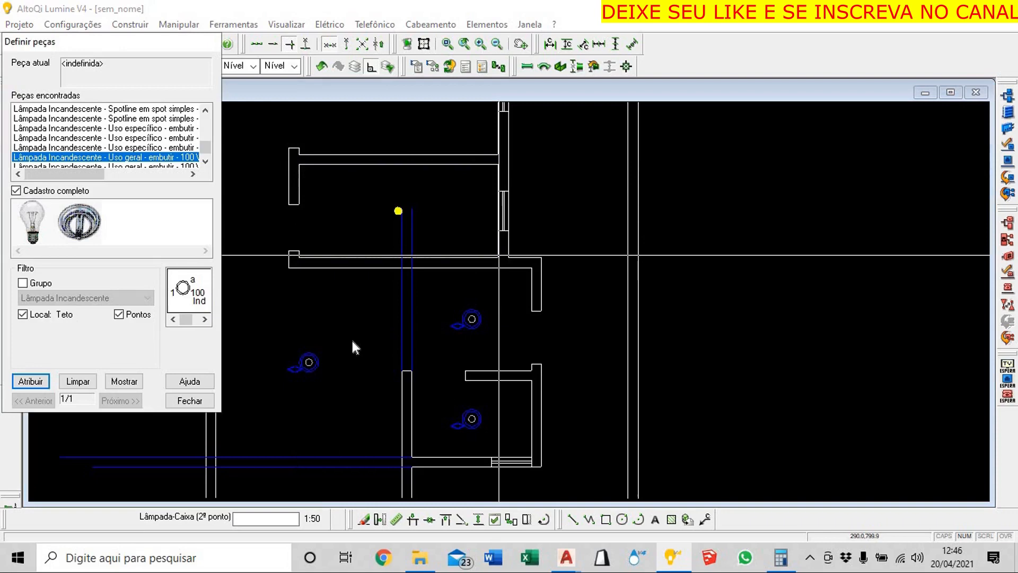
left_click(37, 386)
left_click(560, 228)
scroll(407, 313, "down", 2)
mouse_move(406, 314)
middle_mouse_down()
mouse_move(407, 383)
mouse_move(365, 437)
middle_mouse_up()
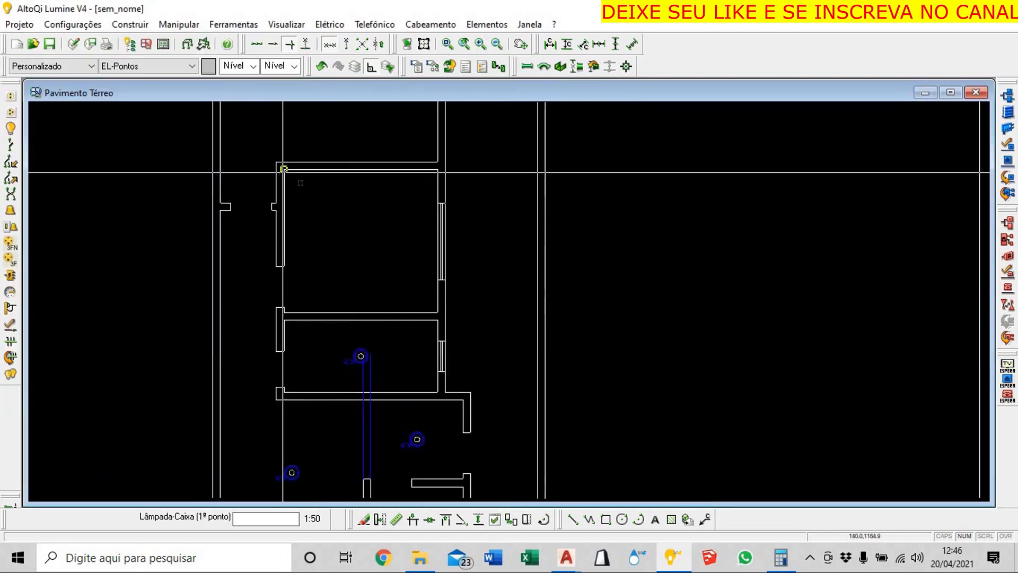
Insert a lamp at the centre of the room above the bathroom, assigning the 100 W general-use recessed incandescent part
left_click(360, 240)
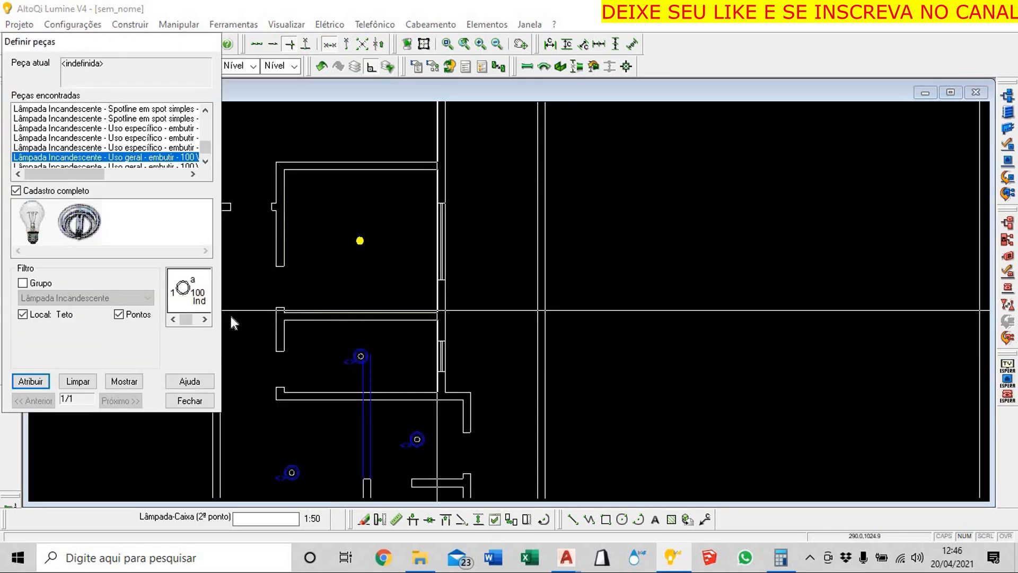
left_click(30, 382)
left_click(498, 255)
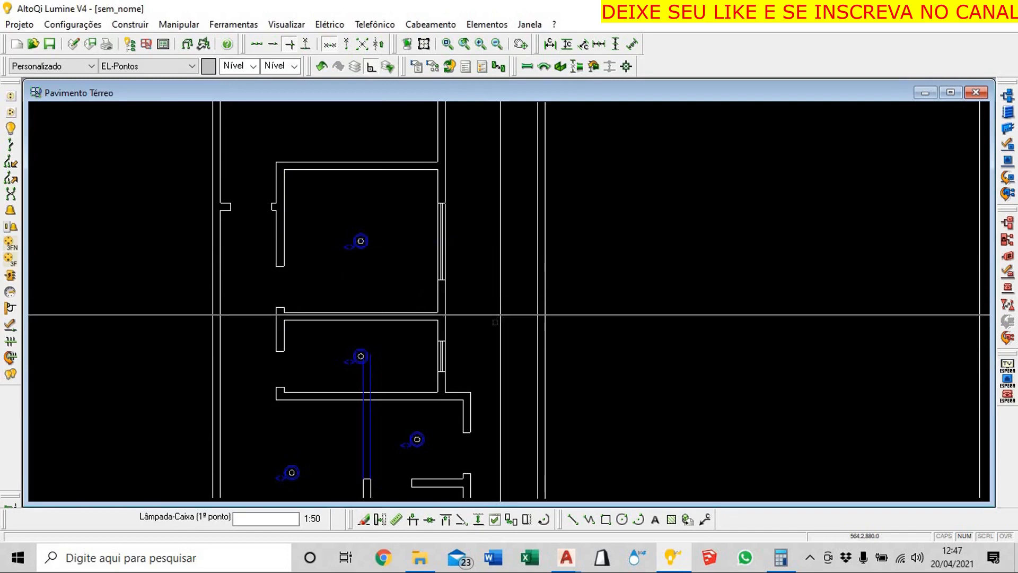
key("Escape")
Measure the inner side wall and the inner upper wall of the single bedroom above the bathroom
left_click(396, 519)
left_click(436, 313)
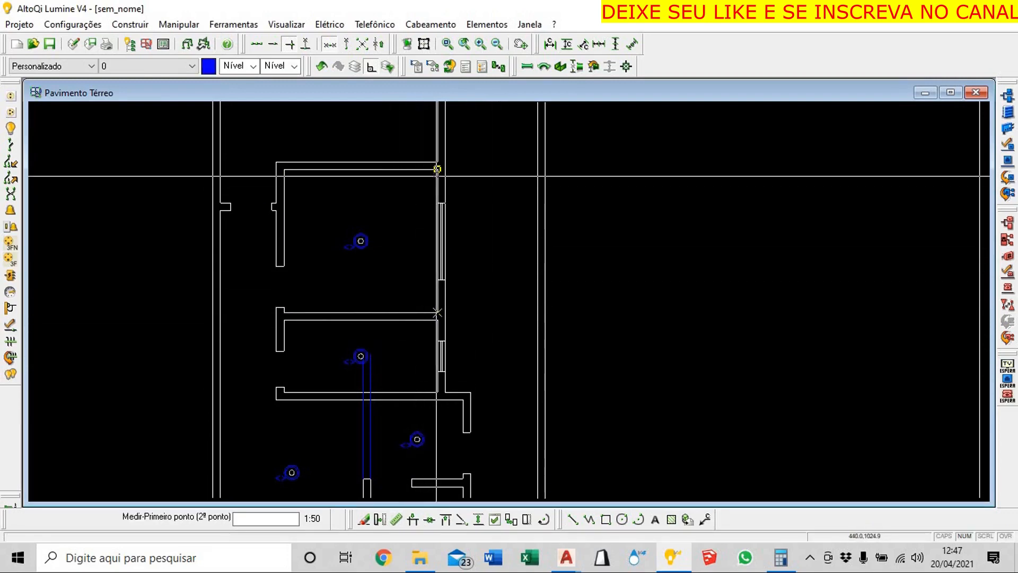
left_click(437, 170)
key("Escape")
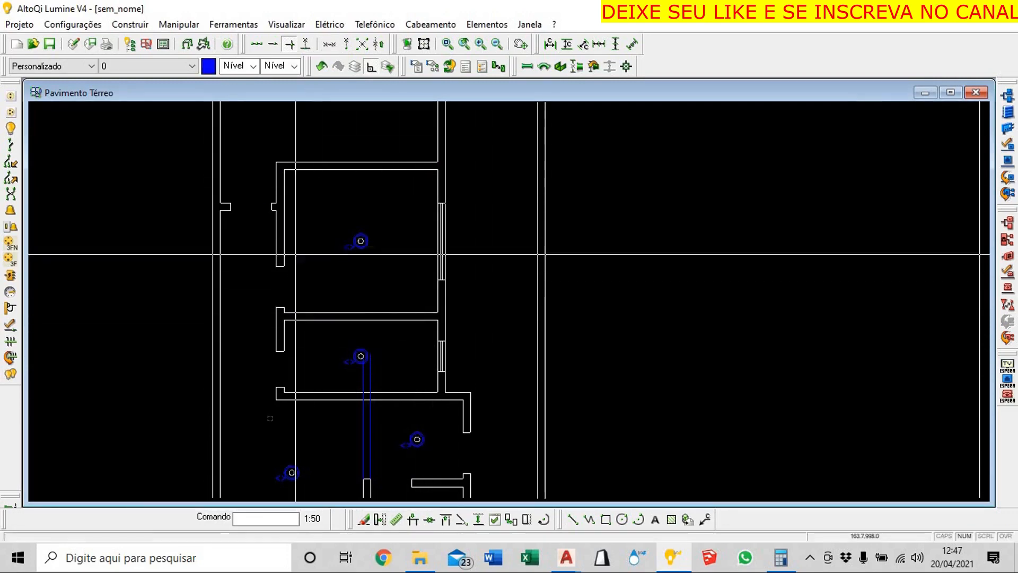
left_click(396, 519)
left_click(437, 311)
left_click(437, 170)
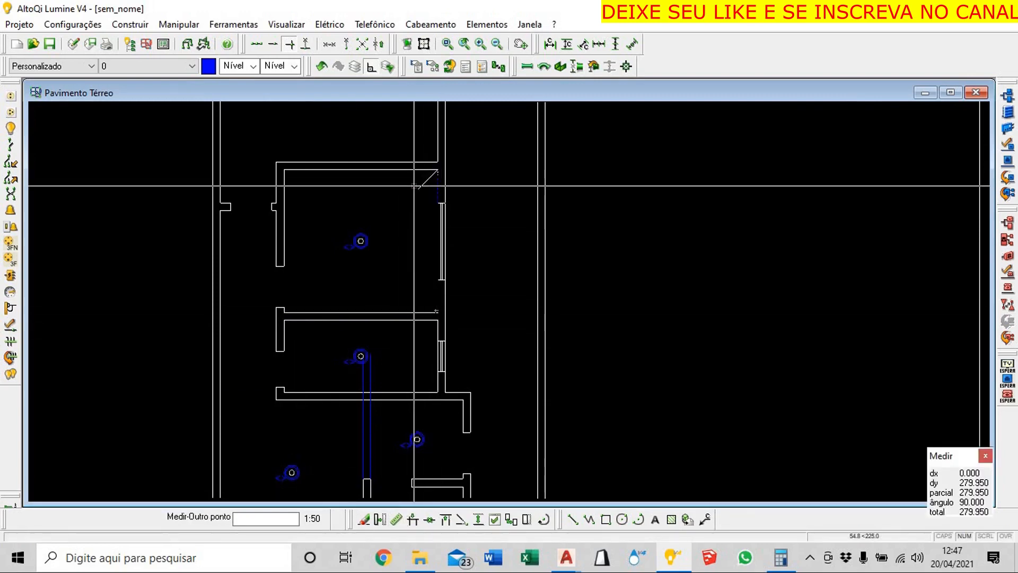
key("Escape")
left_click(396, 519)
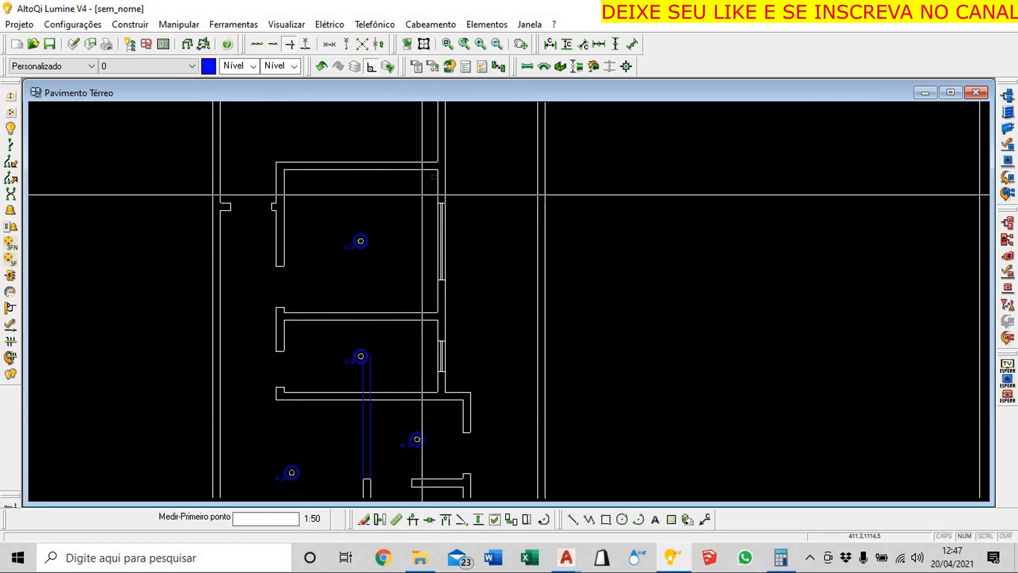
left_click(437, 171)
left_click(297, 180)
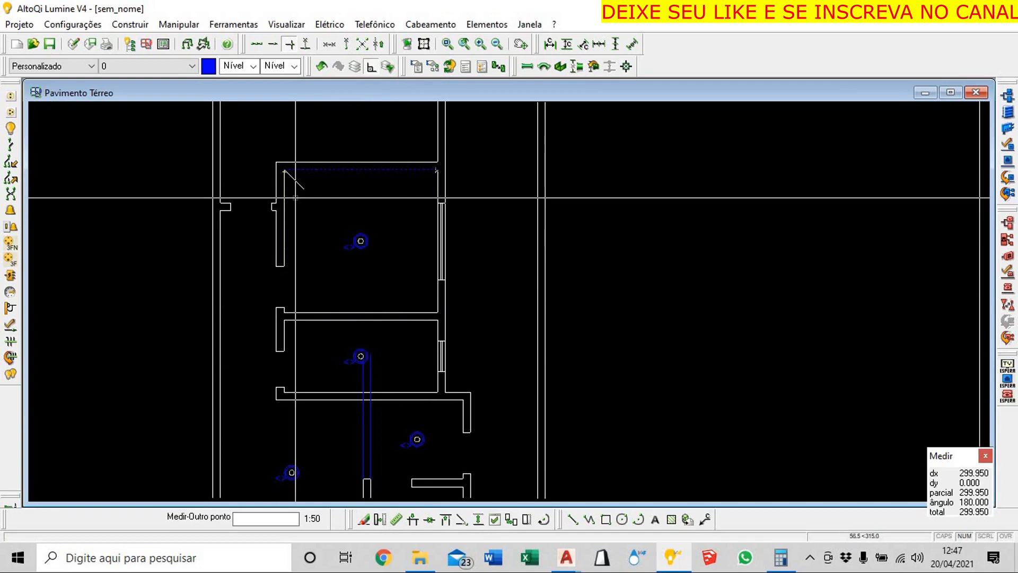
key("Escape")
Measure the uppermost bedroom's side wall and width, and check the 4,25 × 2,8 product in Calculator
scroll(312, 264, "down", 1)
mouse_move(313, 264)
middle_mouse_down()
mouse_move(339, 297)
mouse_move(338, 345)
middle_mouse_up()
scroll(334, 280, "up", 1)
middle_click_drag(339, 279, 345, 336)
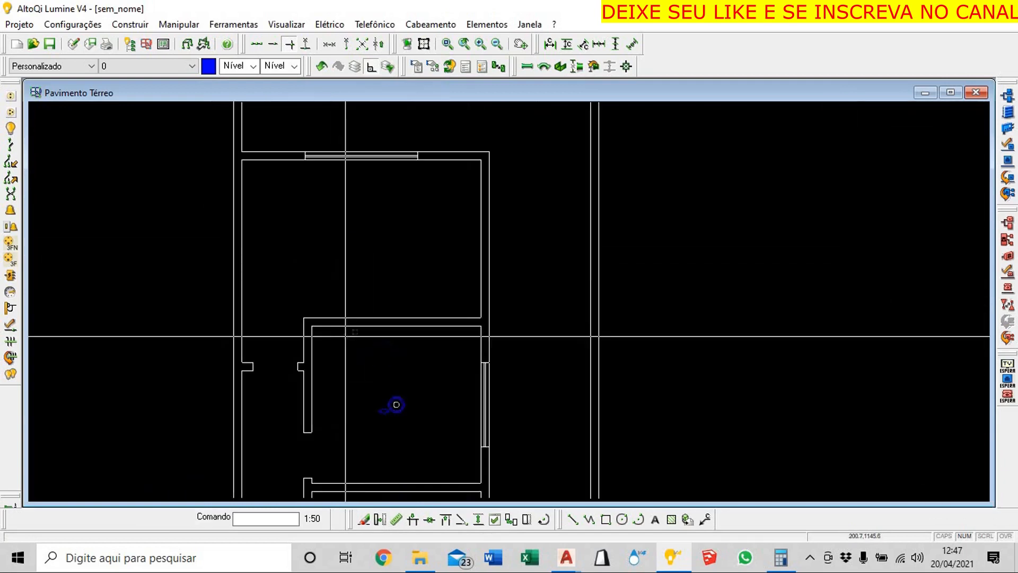
left_click(396, 519)
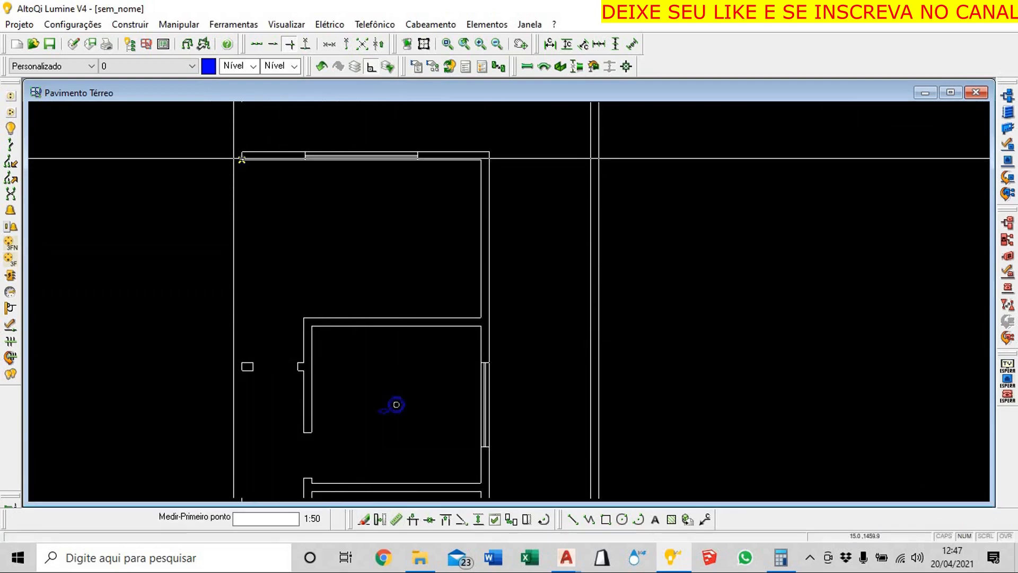
left_click(241, 158)
left_click(242, 363)
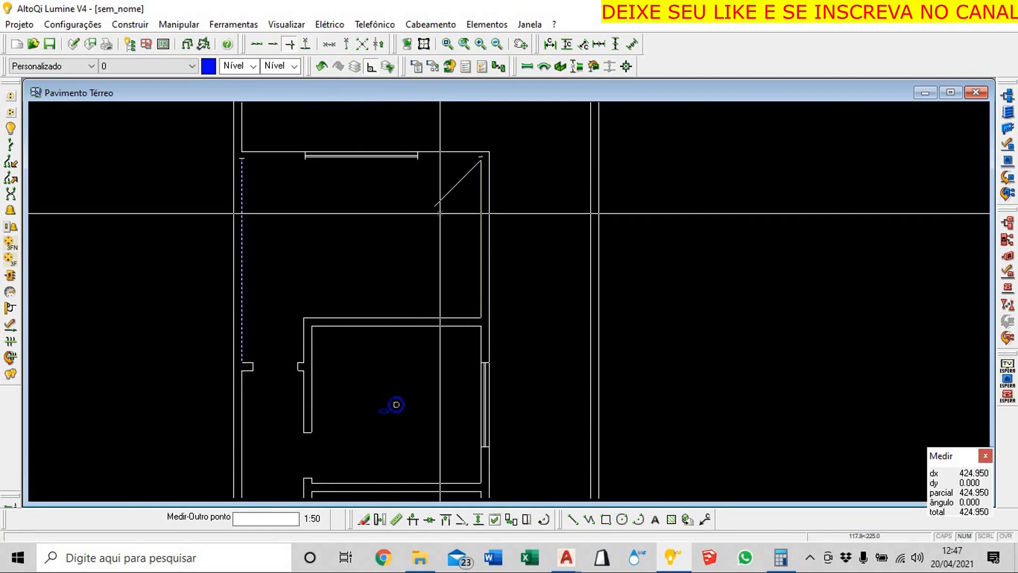
left_click(480, 317)
key("Escape")
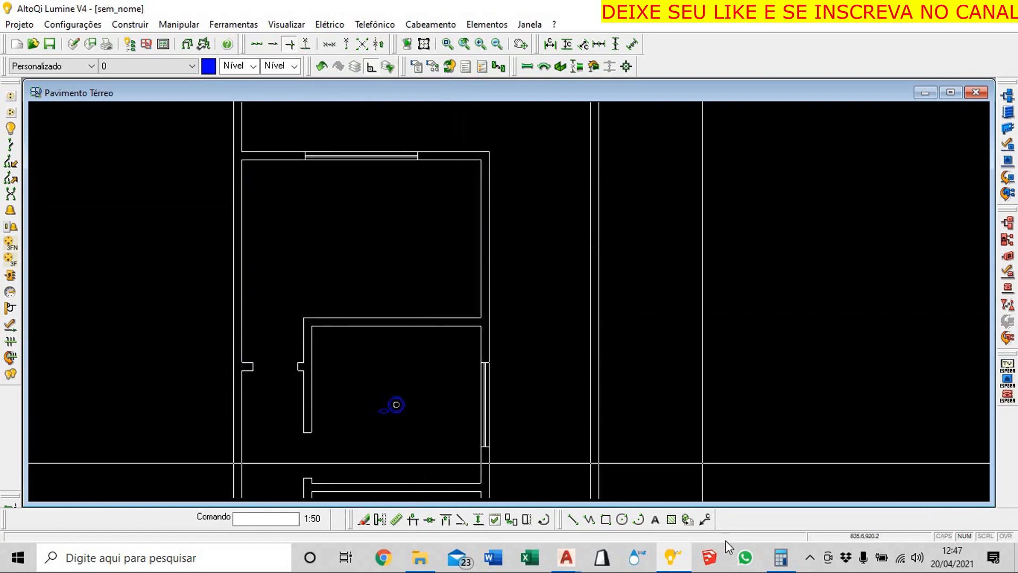
left_click(780, 558)
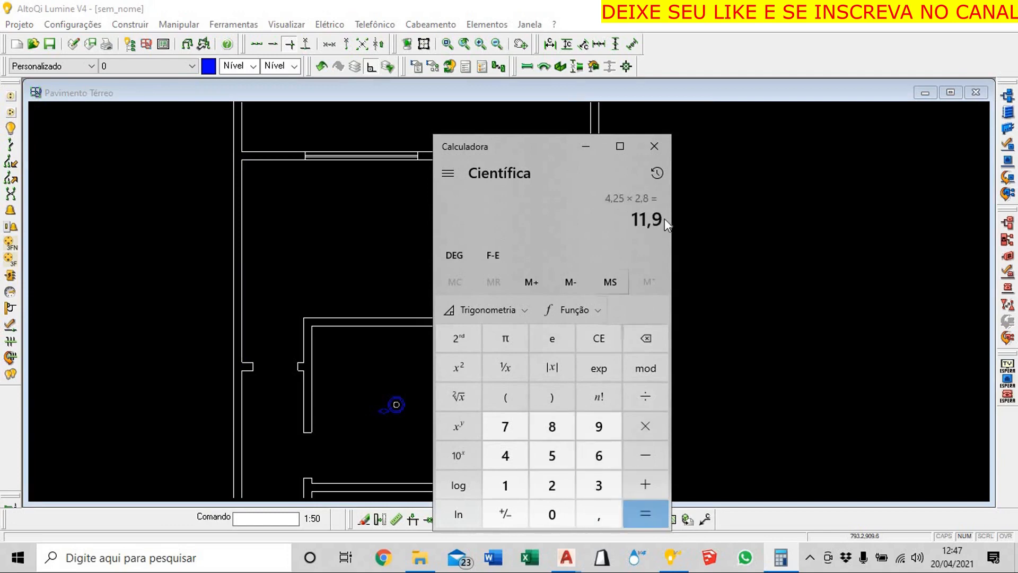
left_click(587, 146)
Try to insert the uppermost bedroom's lamp directly at the room's inner corner, assign its part, and undo the placement
left_click(10, 130)
left_click(206, 132)
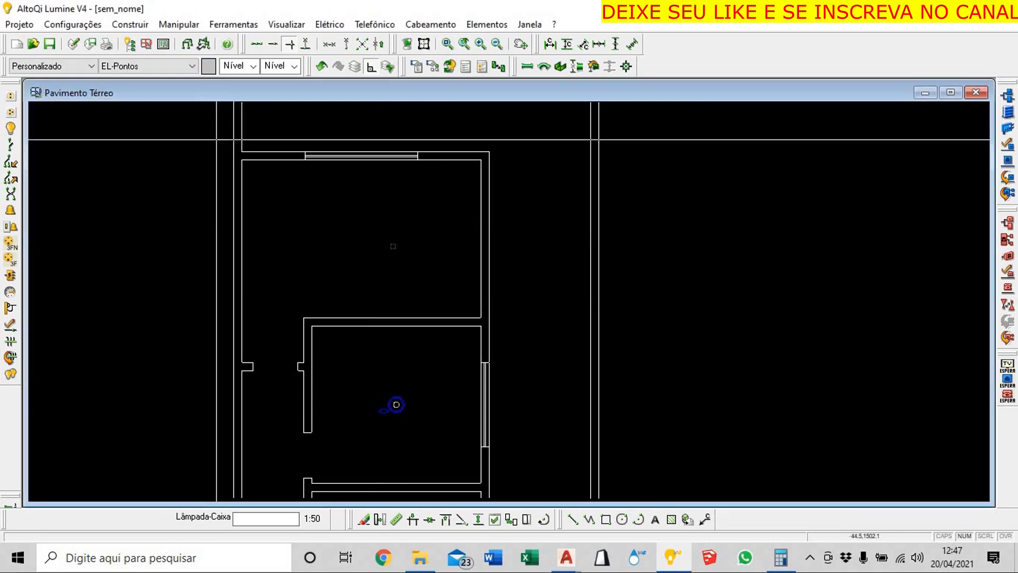
left_click(481, 317)
left_click(45, 377)
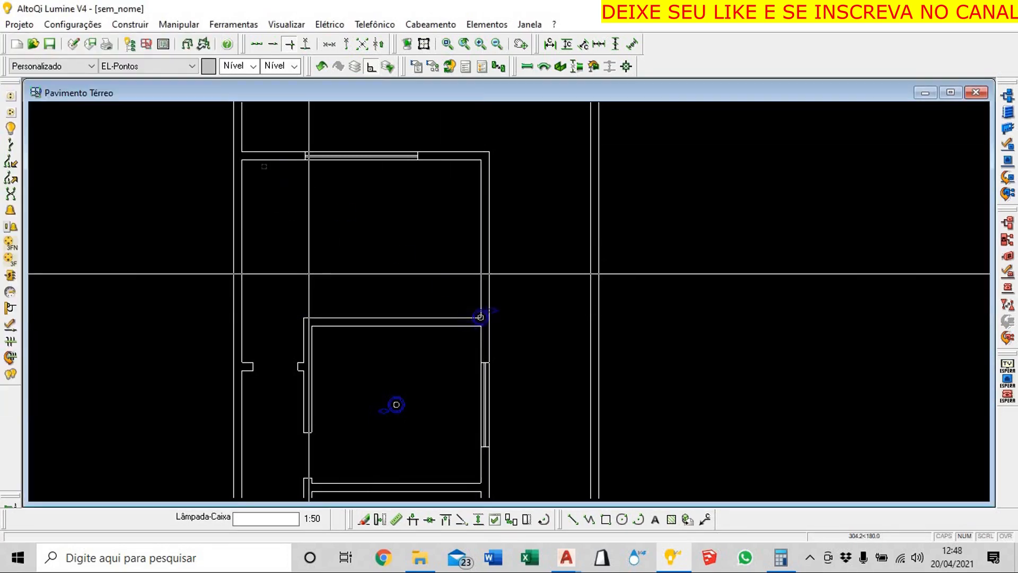
key("Escape")
left_click(179, 25)
left_click(197, 40)
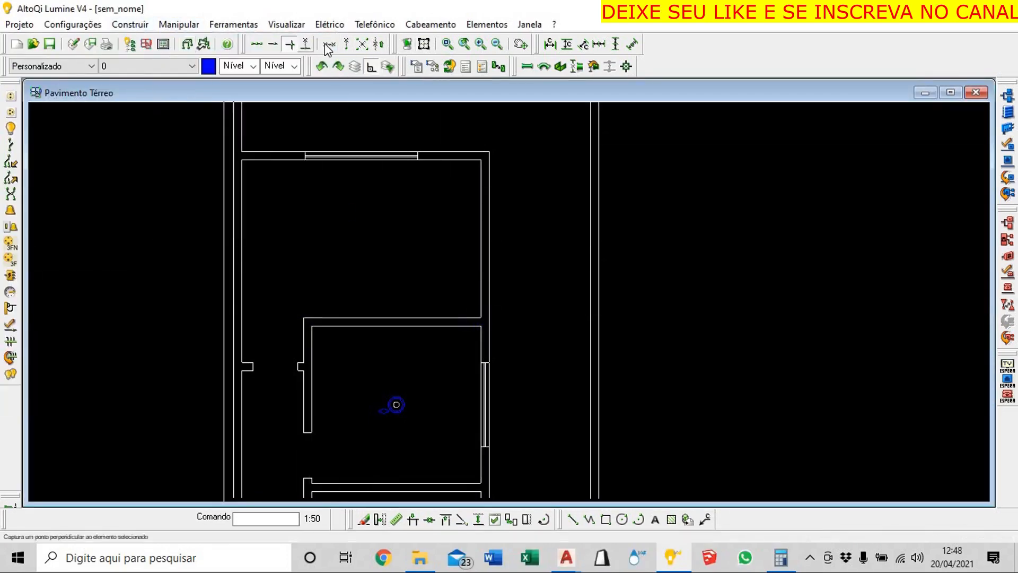
Insert a lamp midway between the uppermost bedroom's opposite inner corners, assigning the 150 W general-use ceiling surface-mounted incandescent part
left_click(330, 49)
left_click(10, 129)
left_click(198, 134)
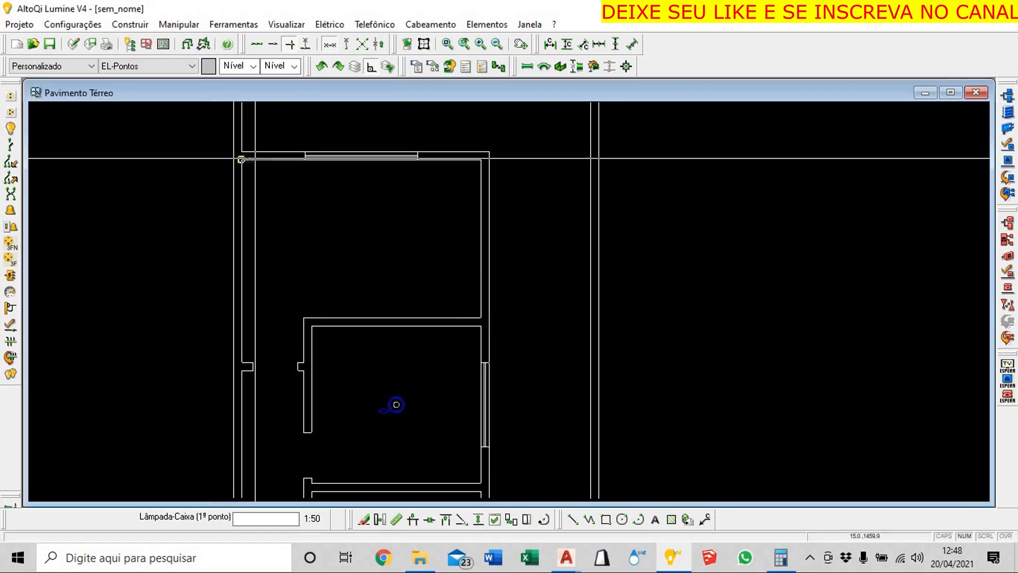
left_click(241, 159)
left_click(480, 316)
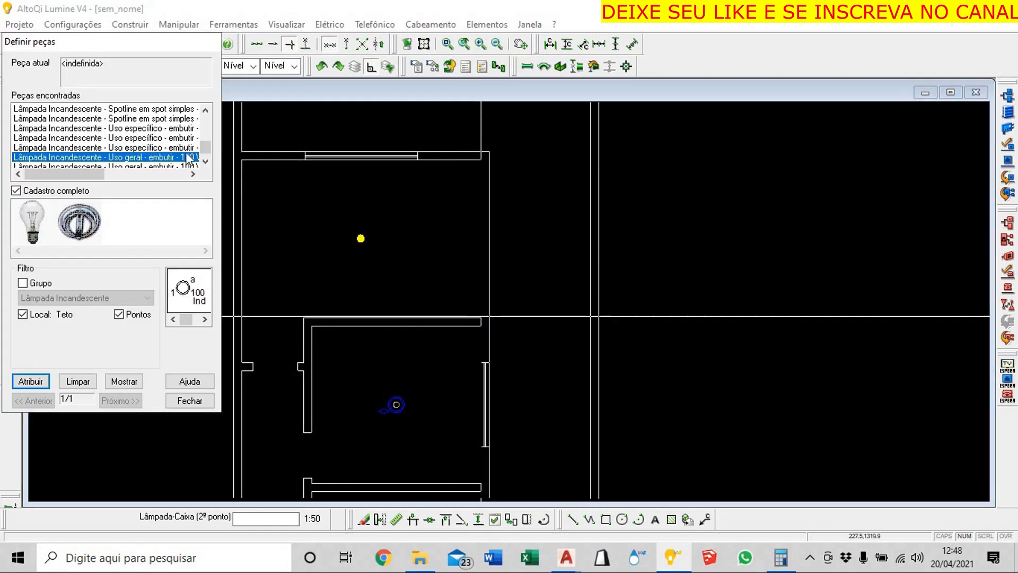
left_click_drag(96, 171, 130, 173)
scroll(133, 135, "down", 5)
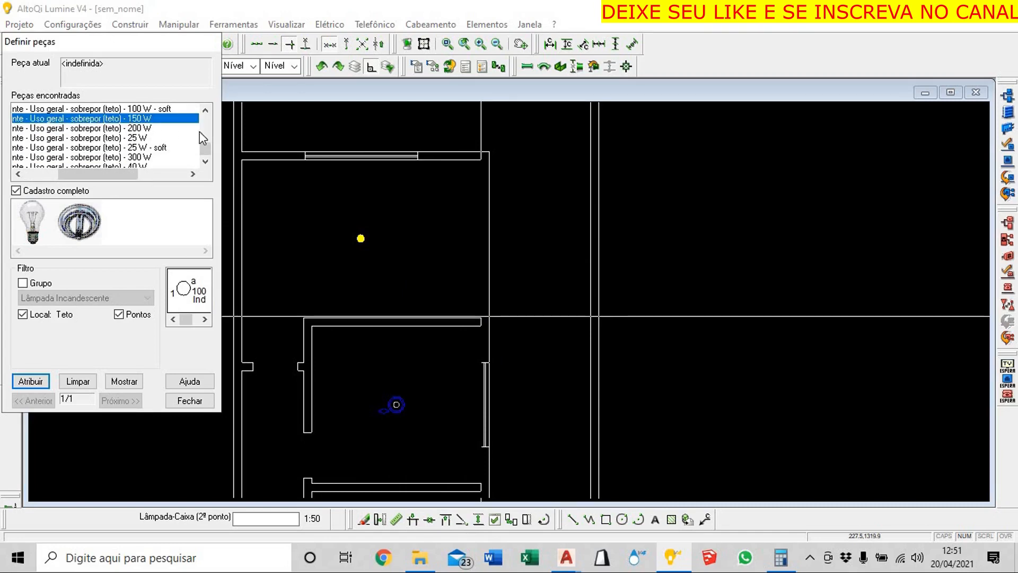
scroll(205, 112, "up", 3)
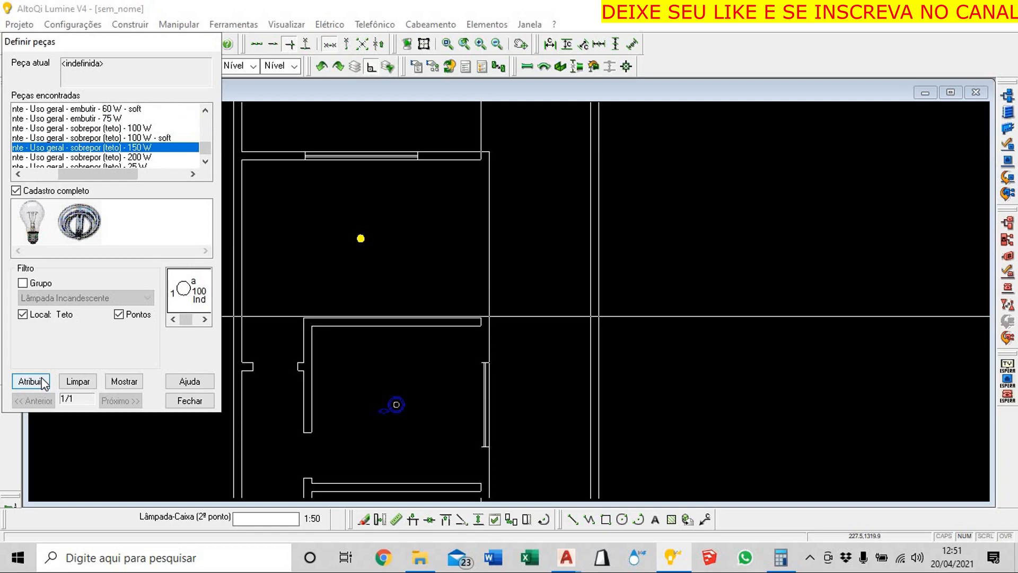
left_click(30, 381)
scroll(372, 249, "down", 2)
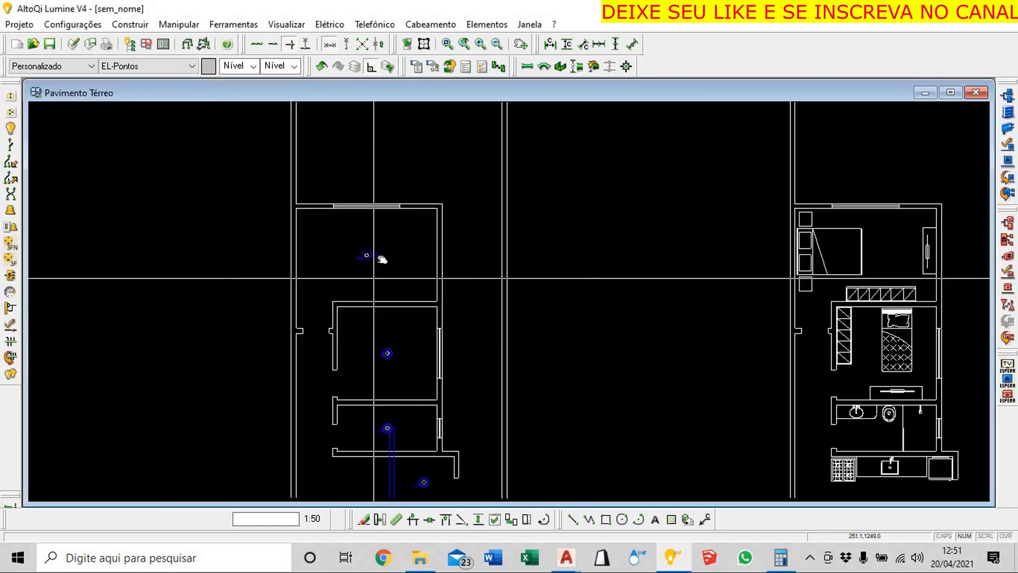
middle_click_drag(381, 259, 384, 239)
scroll(359, 388, "up", 2)
middle_click_drag(359, 388, 369, 354)
key("Escape")
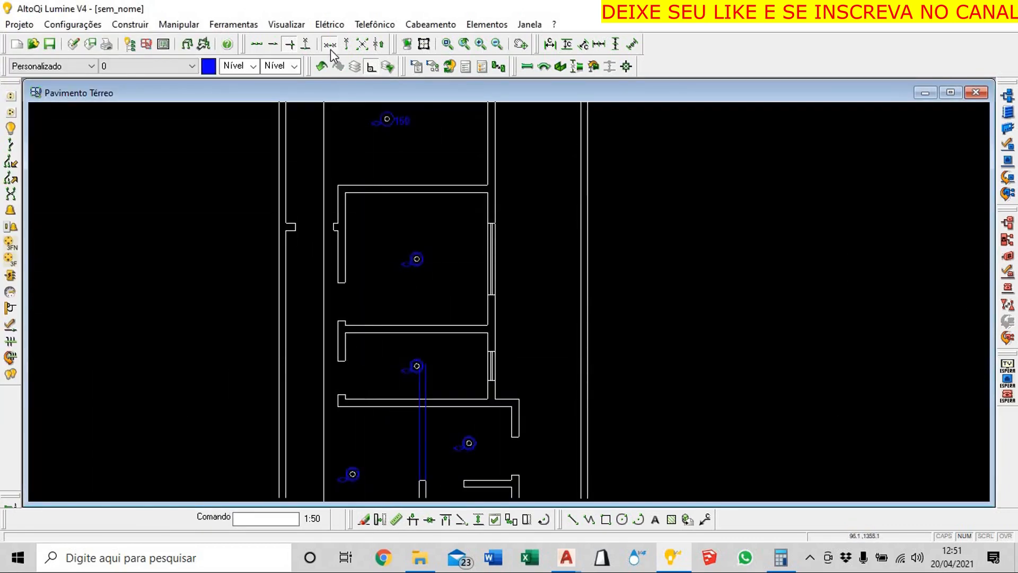
Draw a horizontal auxiliary line from the inner corner of the bathroom's lower wall across the hallway, past the outer wall
left_click(133, 27)
left_click(143, 39)
scroll(355, 409, "up", 3)
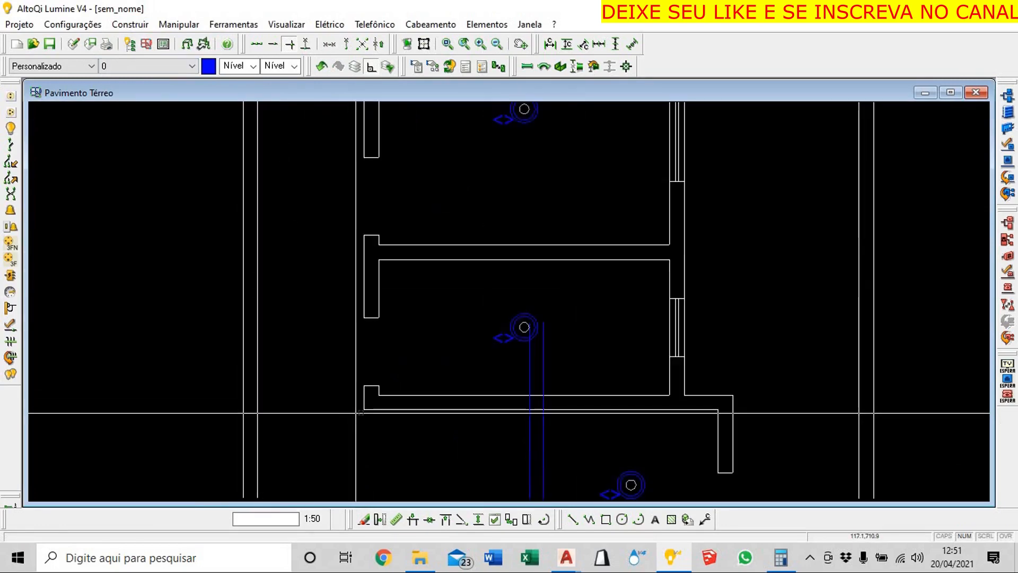
left_click(378, 395)
left_click(136, 400)
key("Escape")
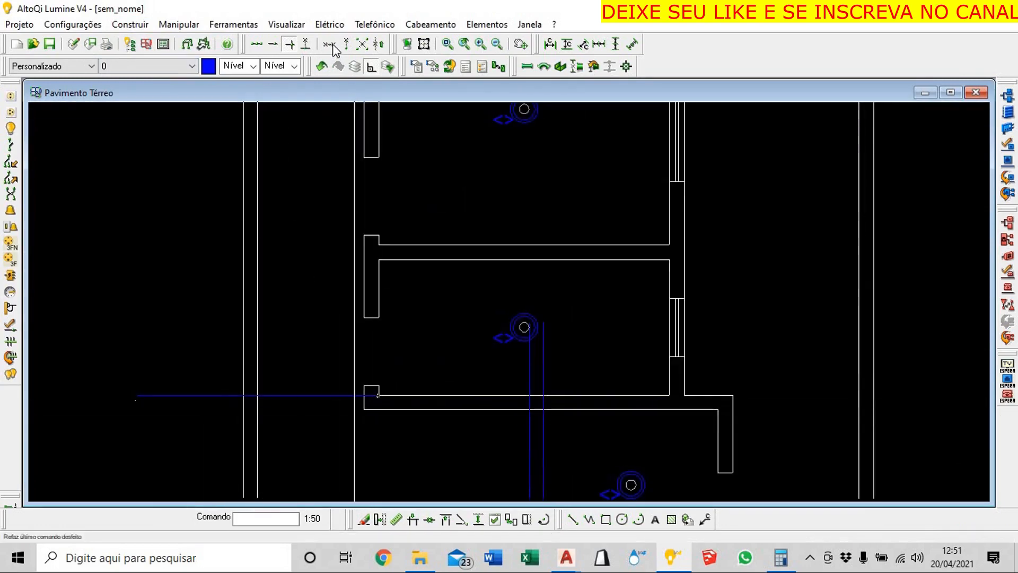
Insert a hallway lamp midway between the outer wall pillar's corner and the auxiliary line's wall crossing, assigning the 100 W surface-mounted ceiling incandescent part
left_click(330, 45)
left_click(210, 133)
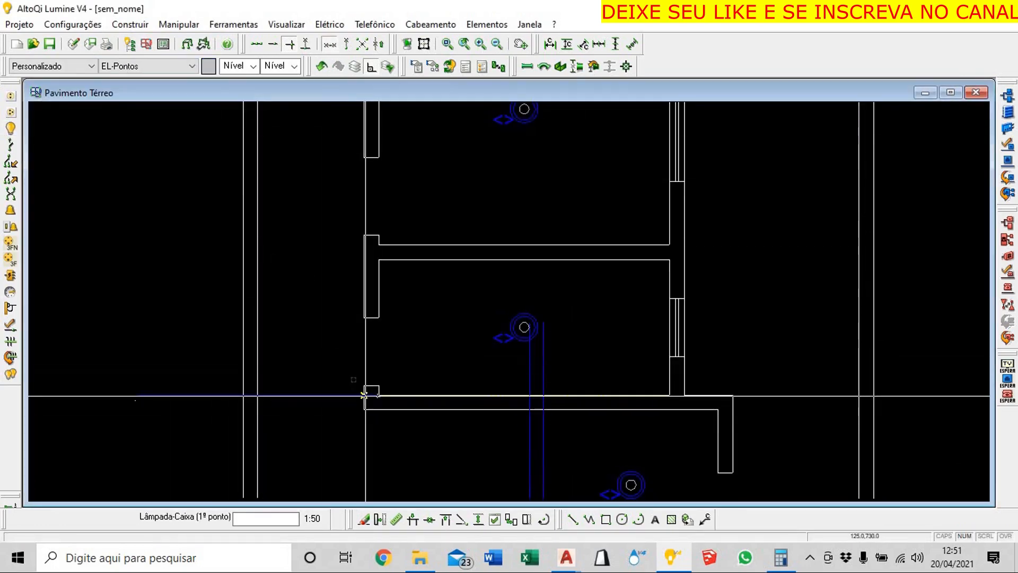
scroll(353, 379, "down", 1)
left_click(269, 159)
left_click(351, 425)
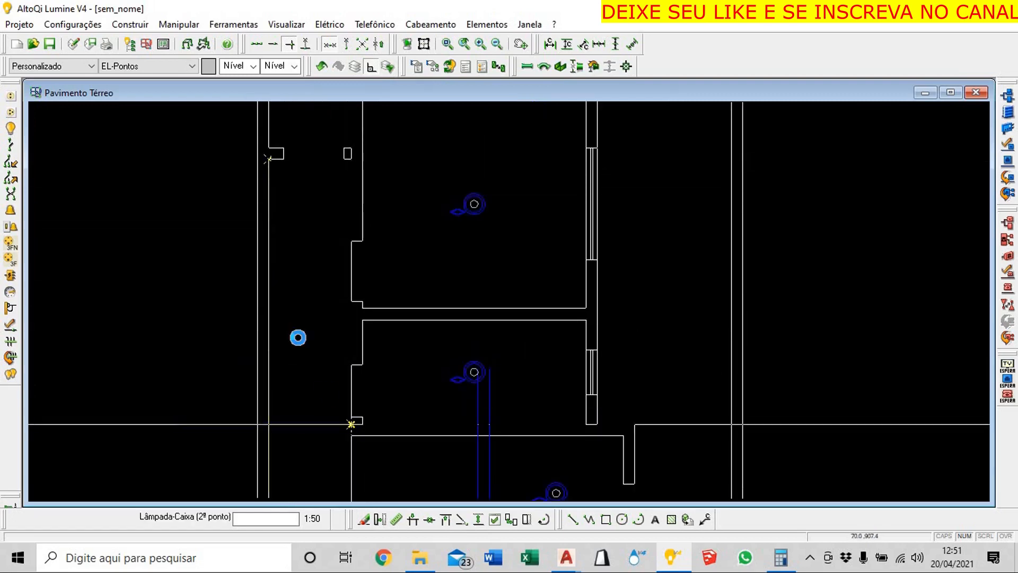
left_click_drag(101, 180, 124, 181)
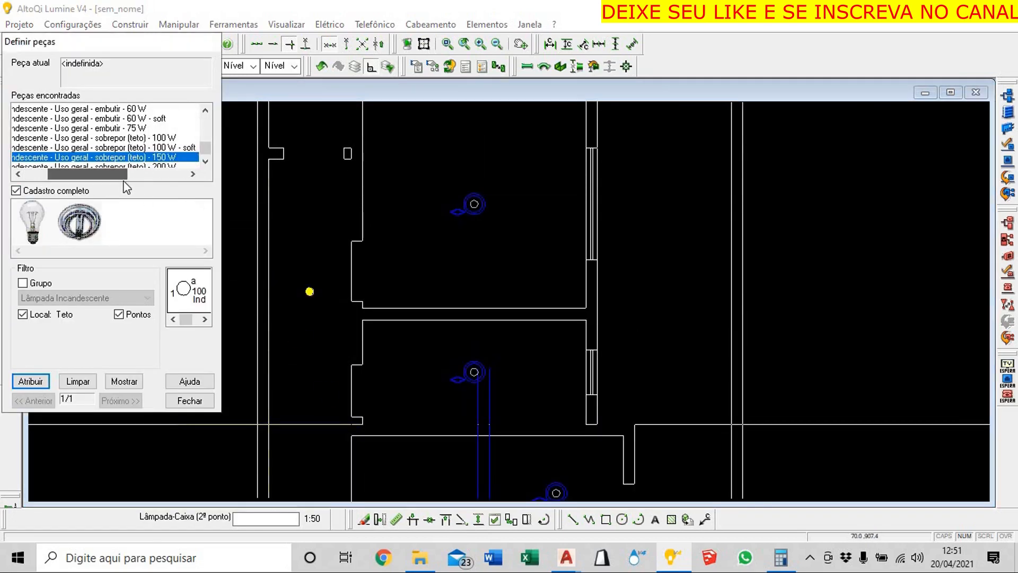
left_click(160, 138)
left_click(36, 382)
left_click(414, 377)
Draw a vertical auxiliary line down from the living room's inner wall corner across the open side of the front porch
scroll(422, 386, "down", 3)
middle_click_drag(432, 424, 393, 339)
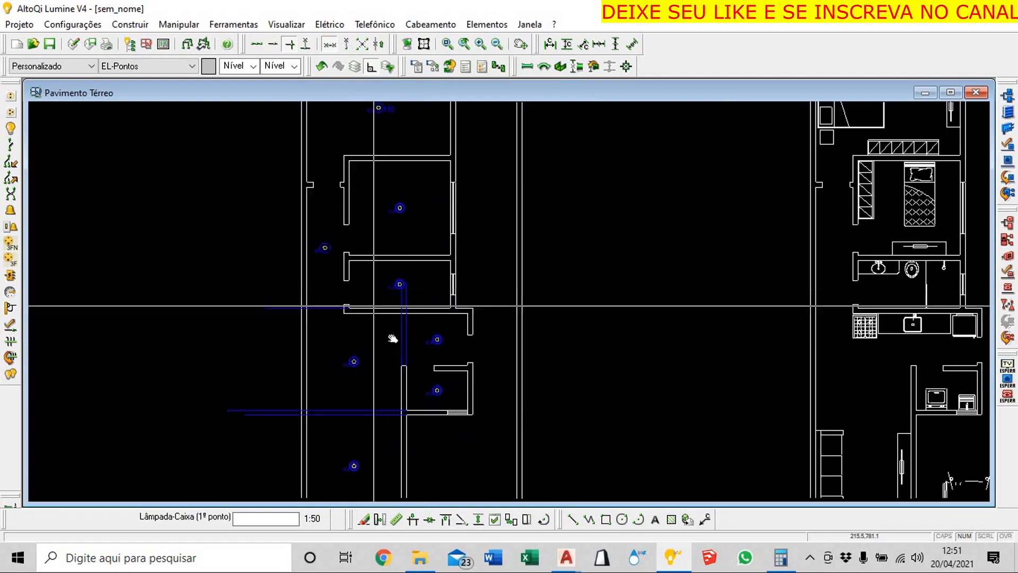
scroll(409, 314, "up", 6)
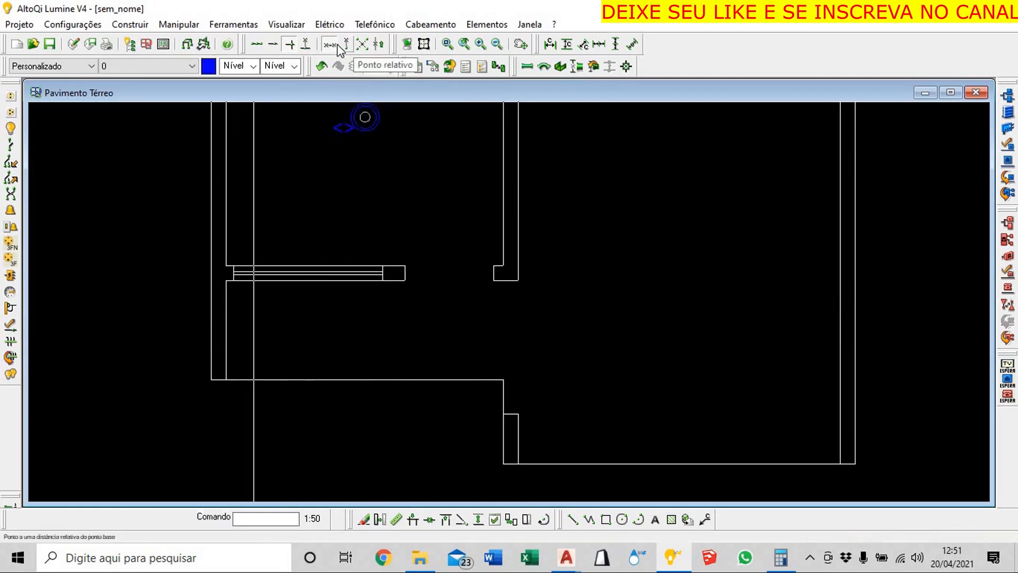
left_click(130, 25)
left_click(143, 41)
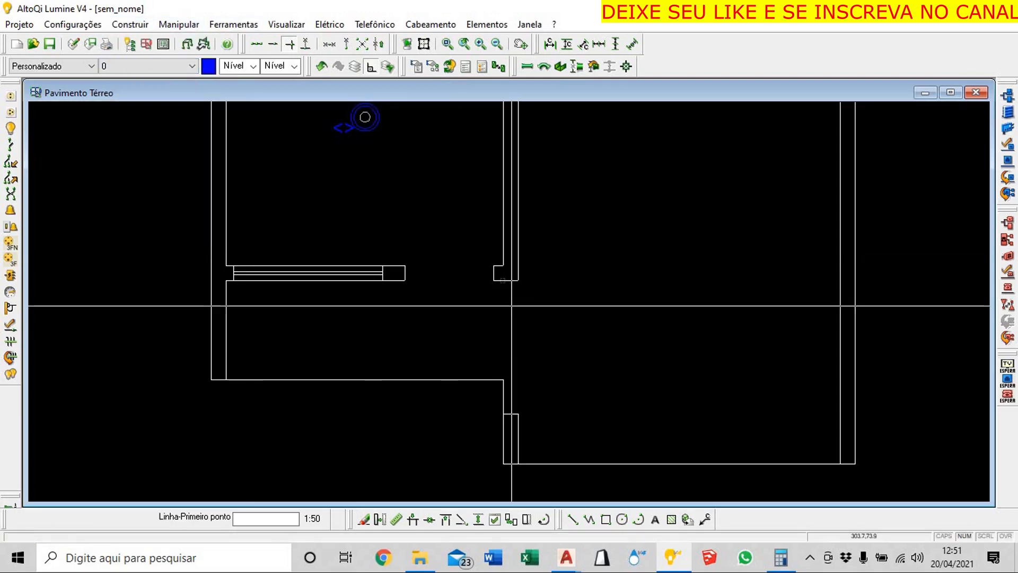
left_click(503, 266)
key("Escape")
Insert a 295 cm high ceiling lamp at the front porch's centre by two-point midpoint, assigning the 100 W general-use surface-mounted incandescent part
left_click(11, 128)
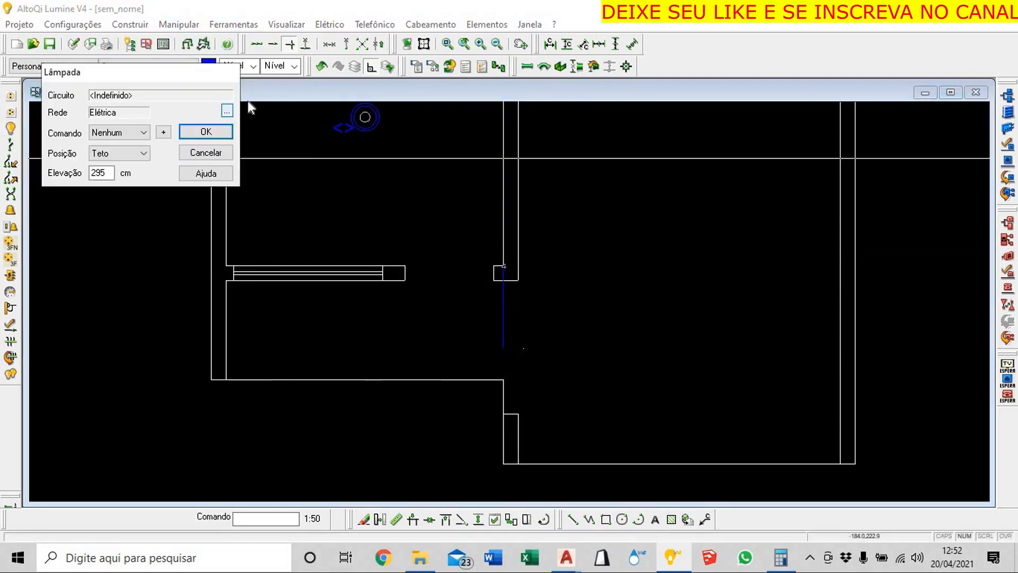
left_click(205, 131)
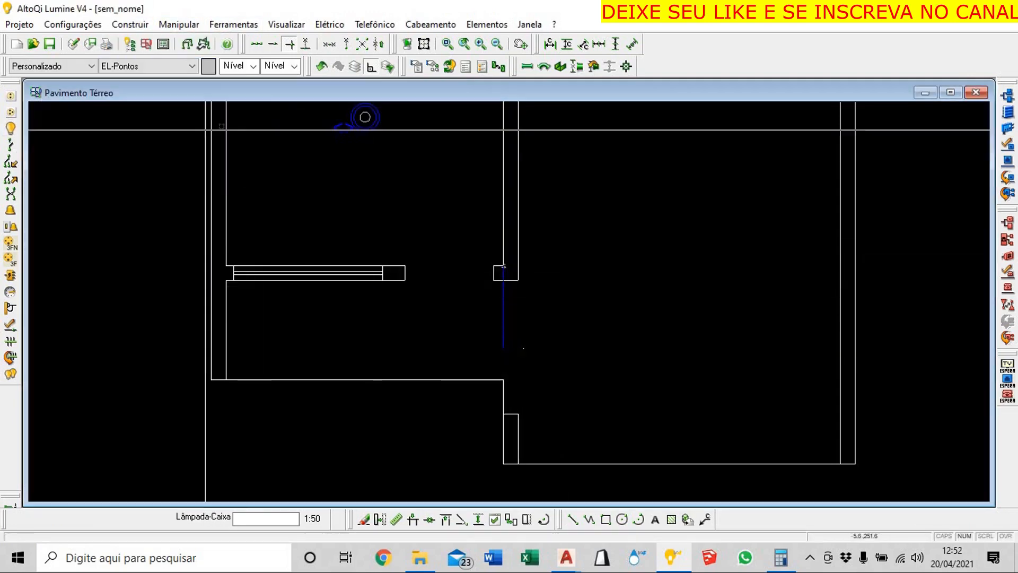
left_click(226, 379)
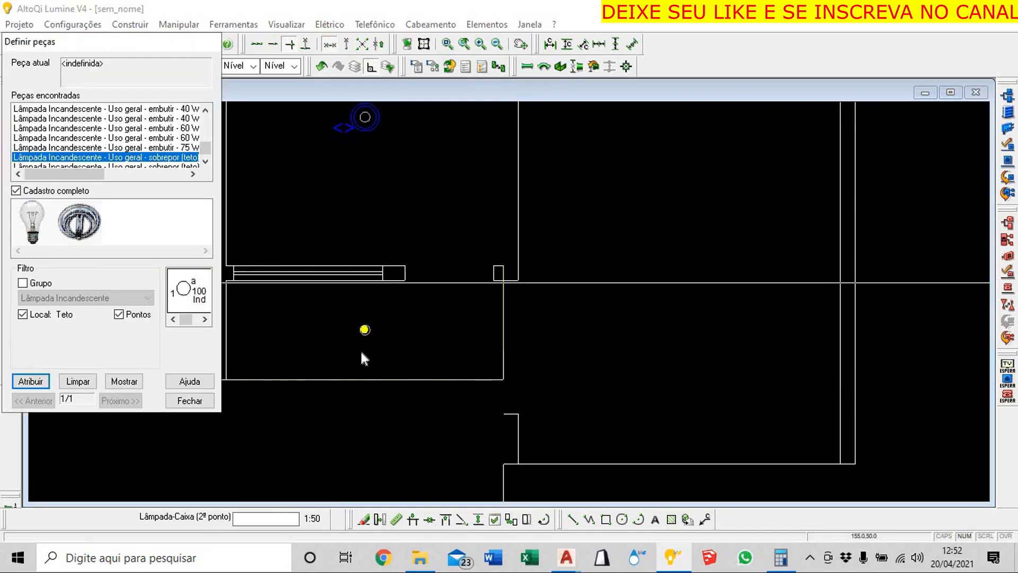
left_click_drag(86, 175, 139, 174)
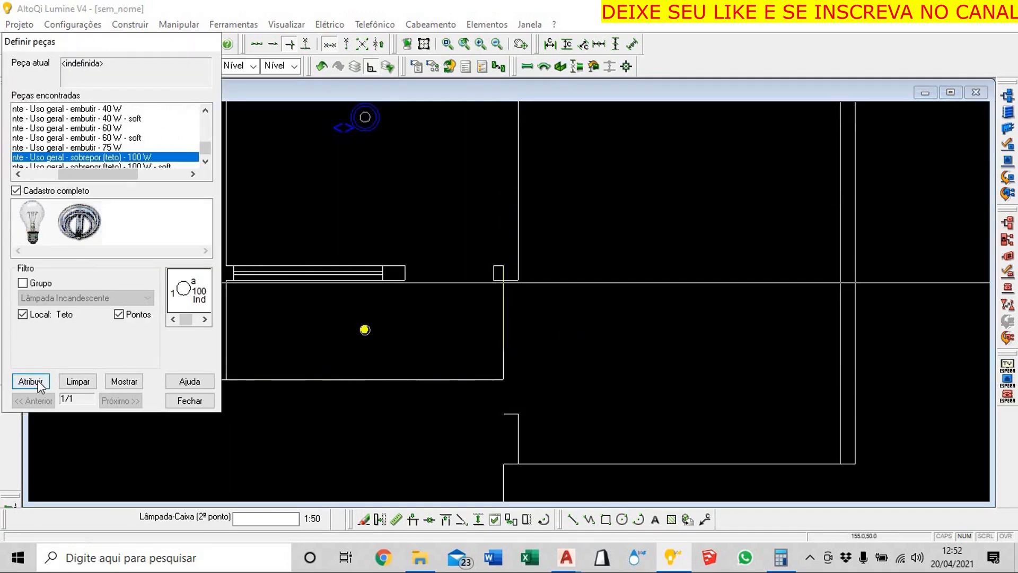
left_click(30, 380)
key("Escape")
scroll(579, 390, "down", 6)
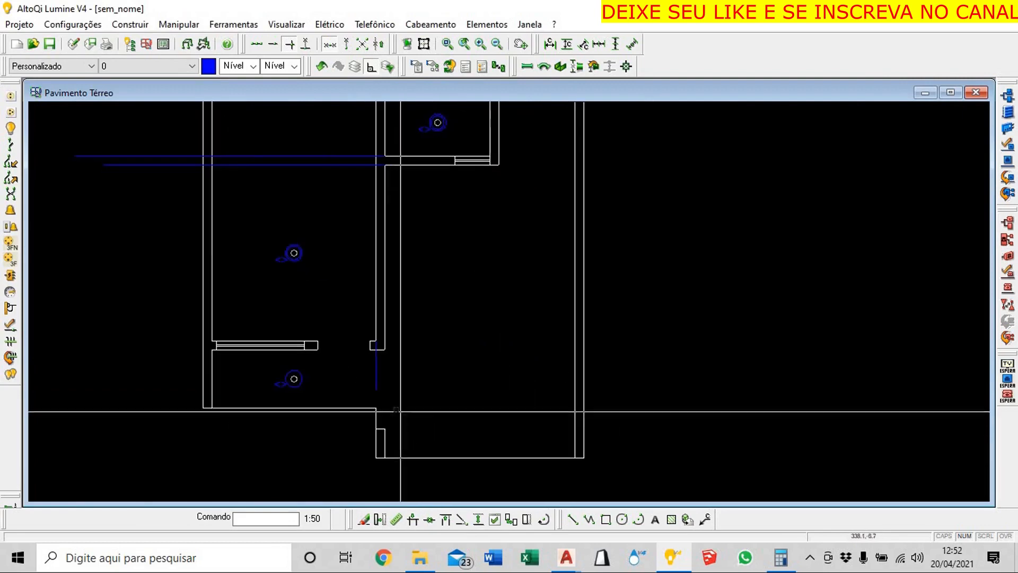
scroll(420, 422, "down", 1)
middle_click_drag(428, 407, 420, 388)
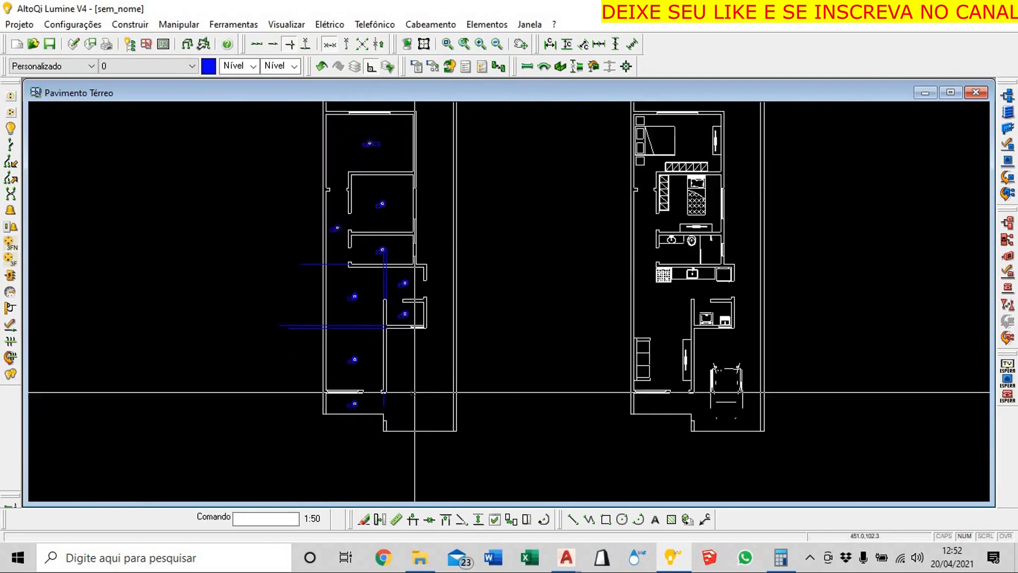
Review the placed lamp points from the front of the house up to the 150 W lamp in the double bedroom
scroll(414, 393, "up", 4)
middle_click_drag(418, 349, 422, 313)
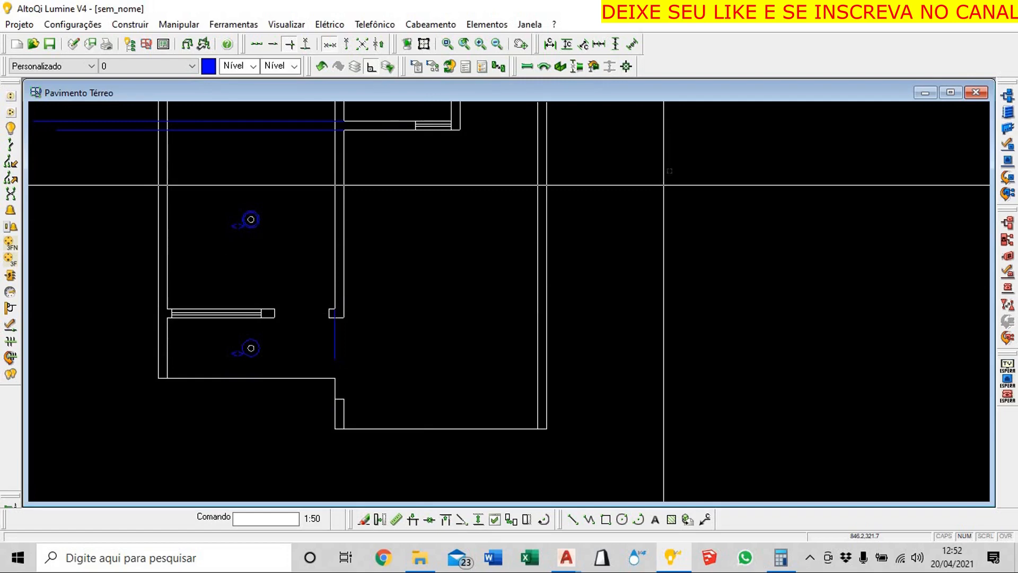
scroll(486, 305, "down", 3)
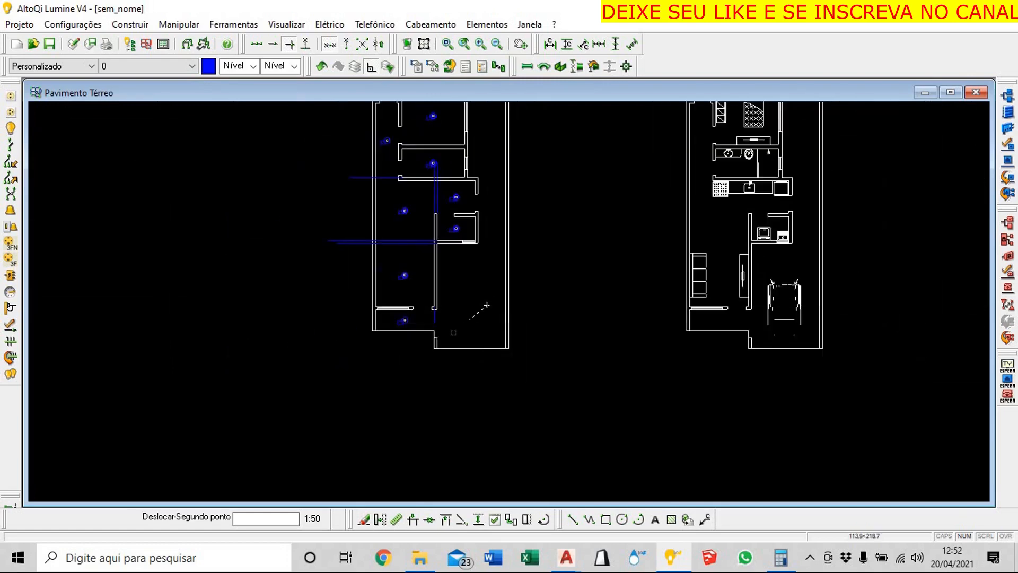
mouse_move(427, 293)
middle_mouse_down()
mouse_move(470, 348)
mouse_move(454, 378)
mouse_move(510, 305)
mouse_move(417, 350)
middle_mouse_up()
scroll(477, 354, "up", 1)
scroll(424, 291, "down", 1)
scroll(416, 350, "down", 1)
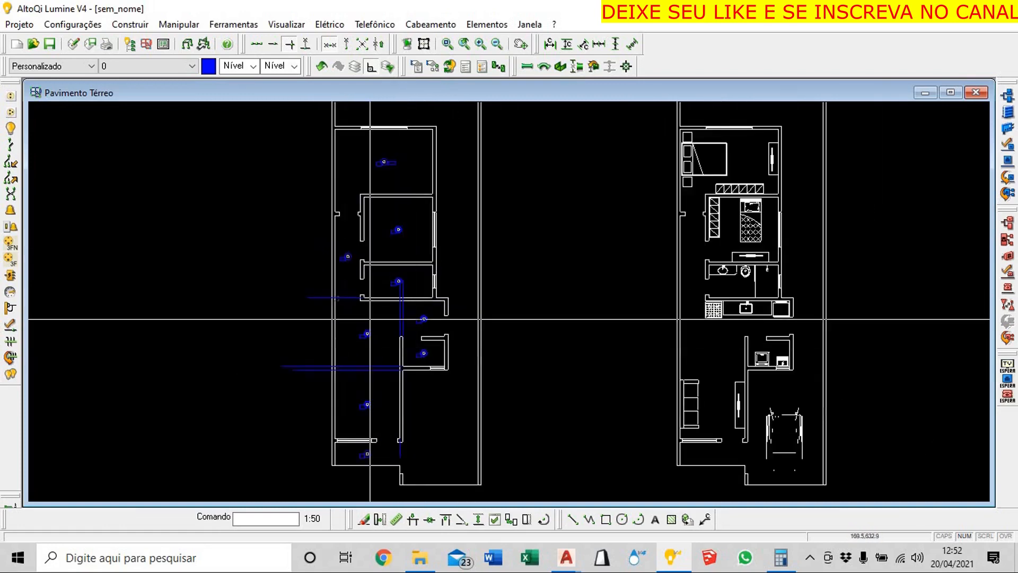
scroll(357, 343, "up", 3)
scroll(470, 329, "up", 3)
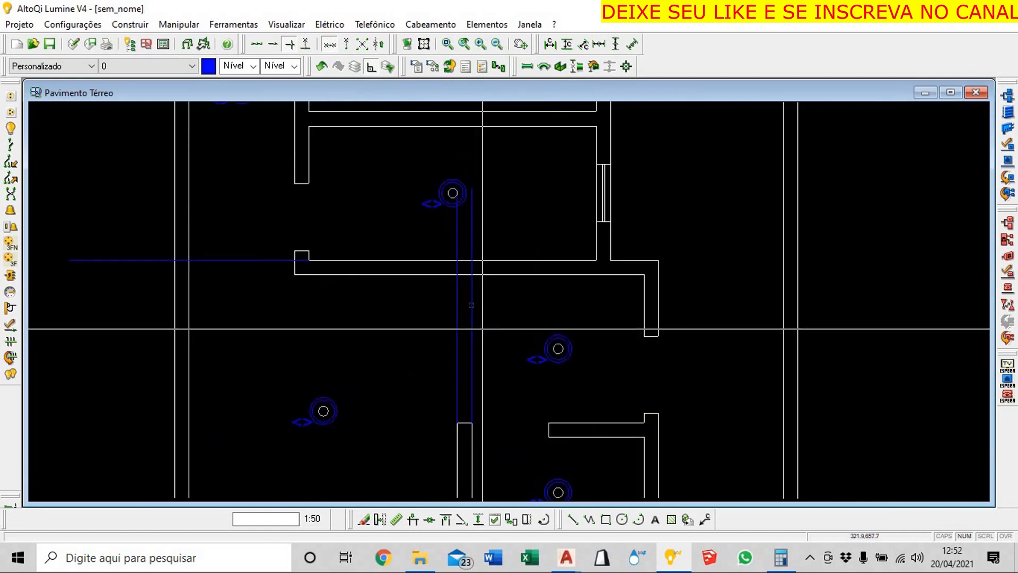
scroll(488, 329, "down", 1)
scroll(489, 331, "down", 2)
left_click(489, 330)
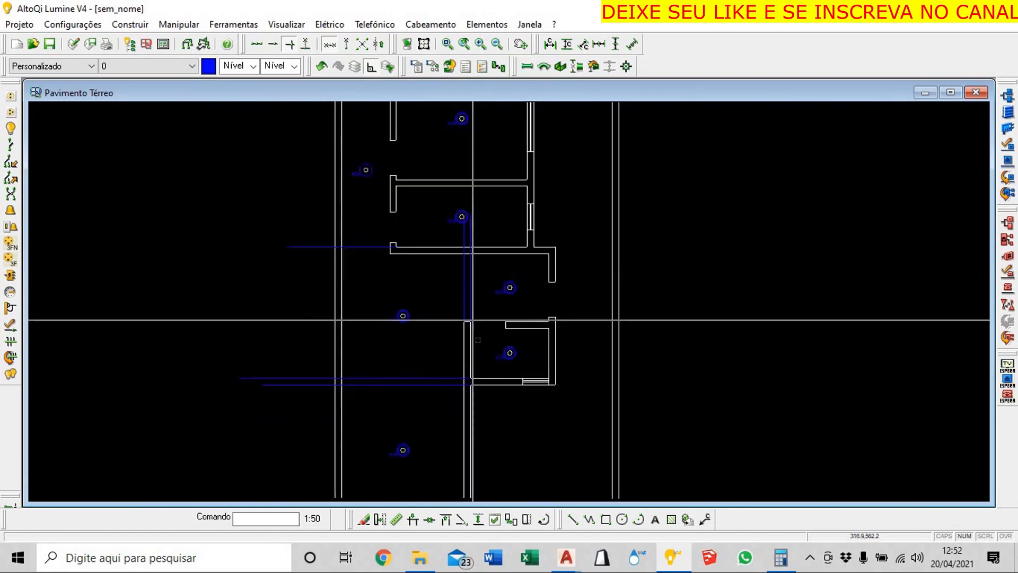
scroll(487, 330, "up", 1)
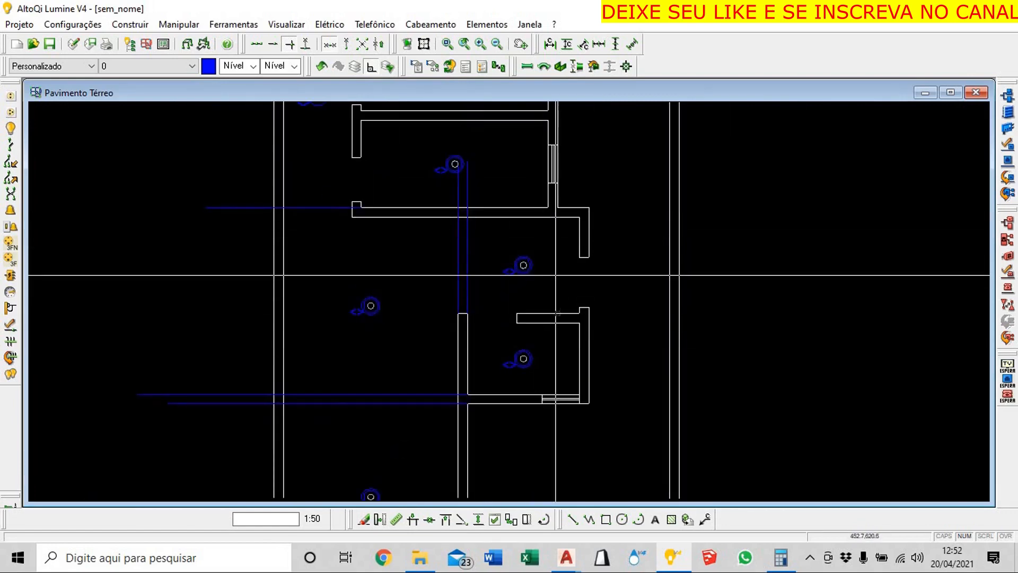
scroll(470, 239, "down", 2)
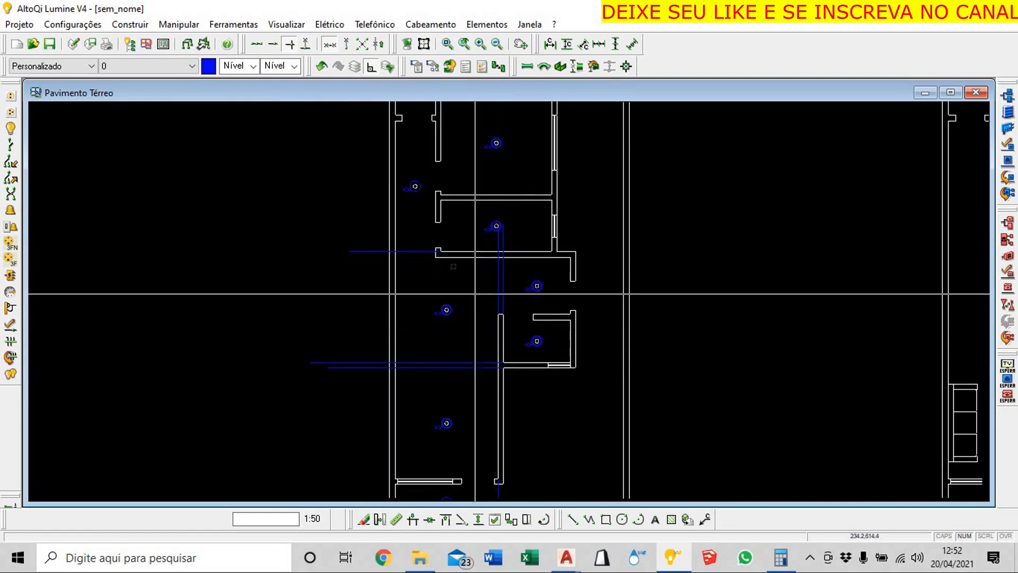
middle_click_drag(449, 284, 403, 370)
scroll(440, 327, "down", 1)
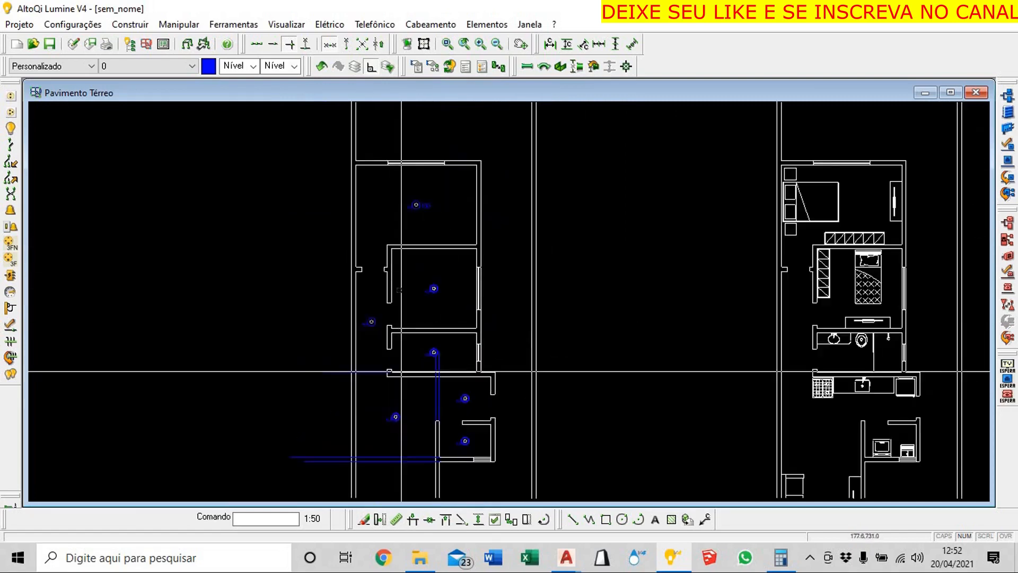
scroll(500, 323, "up", 1)
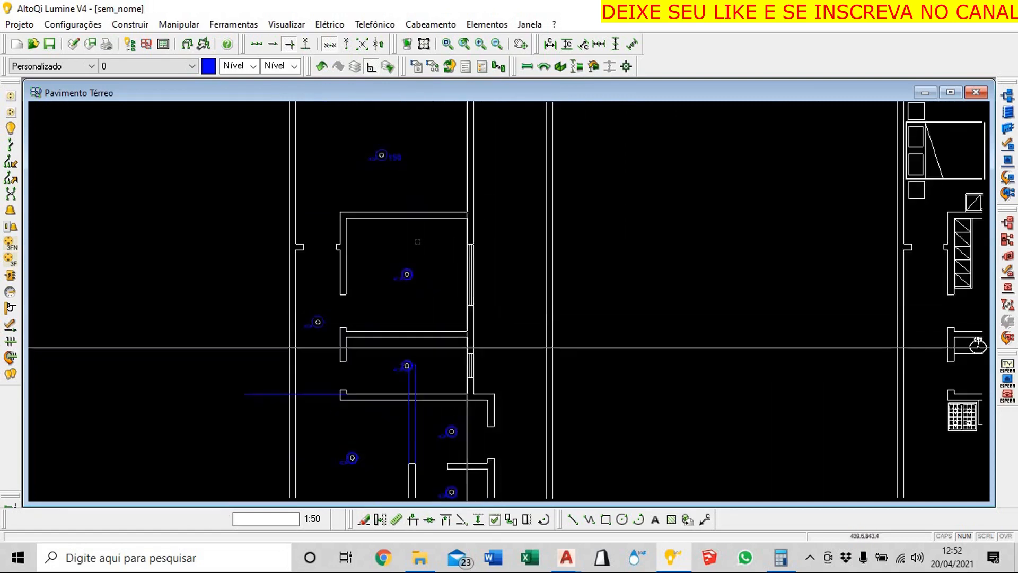
middle_click_drag(418, 242, 450, 306)
scroll(382, 231, "up", 1)
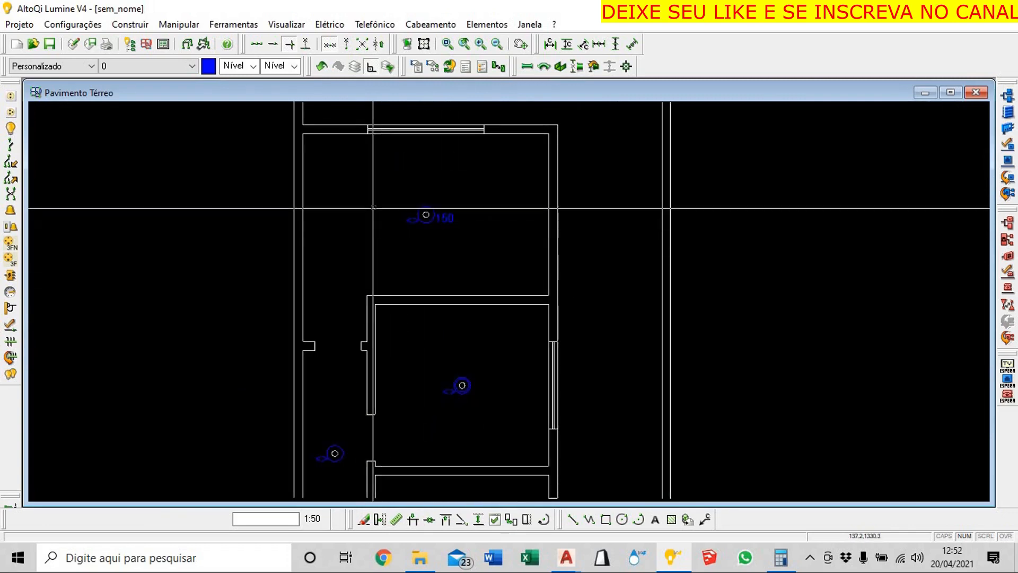
scroll(401, 200, "up", 1)
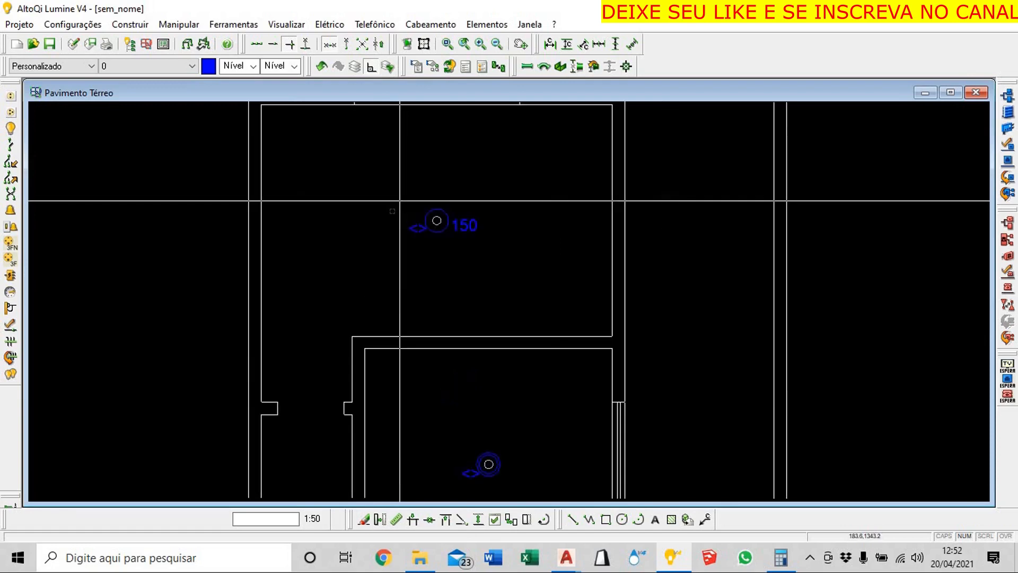
middle_click_drag(393, 211, 331, 264)
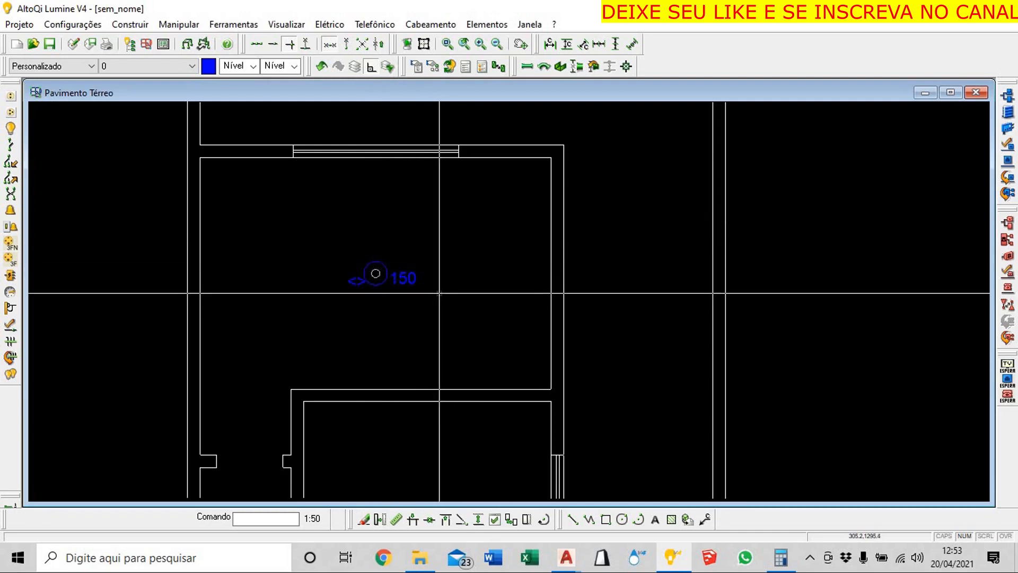
Check the lamp points from the double bedroom down to the front porch and inspect the empty garage area
scroll(439, 292, "down", 1)
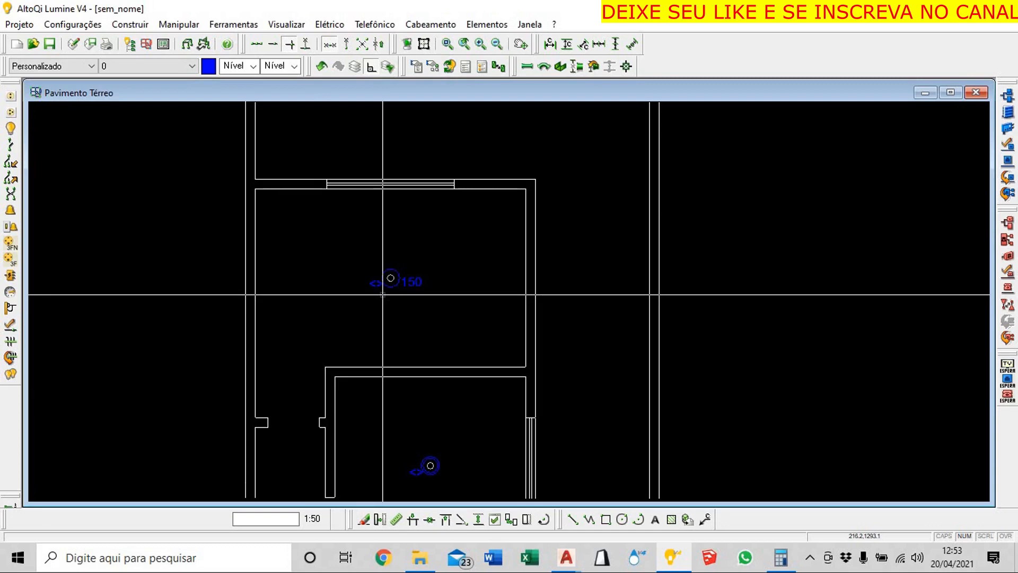
scroll(414, 297, "down", 2)
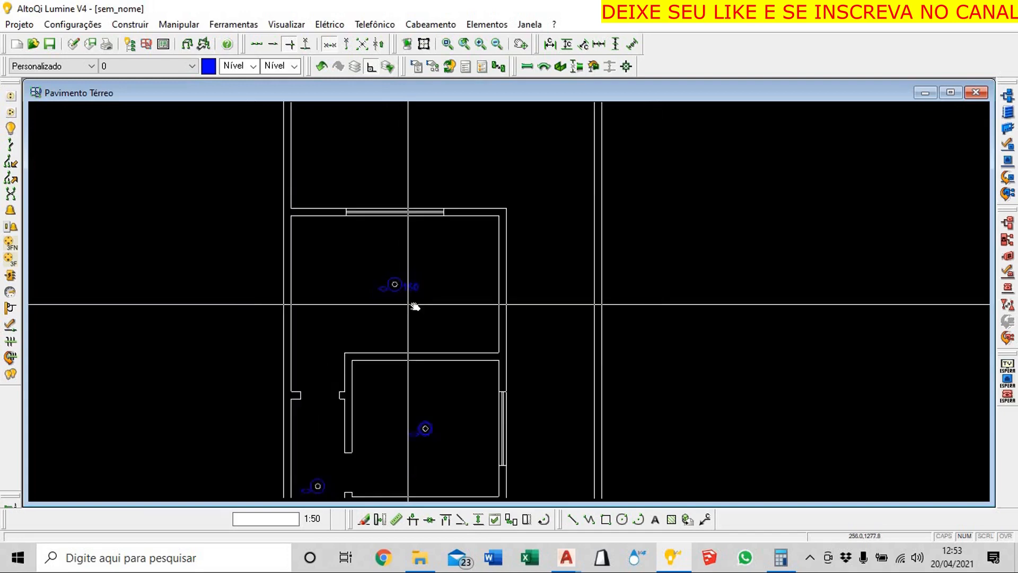
middle_click_drag(417, 280, 413, 237)
scroll(475, 275, "down", 2)
middle_click_drag(472, 273, 447, 205)
middle_click_drag(450, 259, 444, 139)
middle_click_drag(444, 304, 443, 303)
middle_click_drag(444, 390, 442, 253)
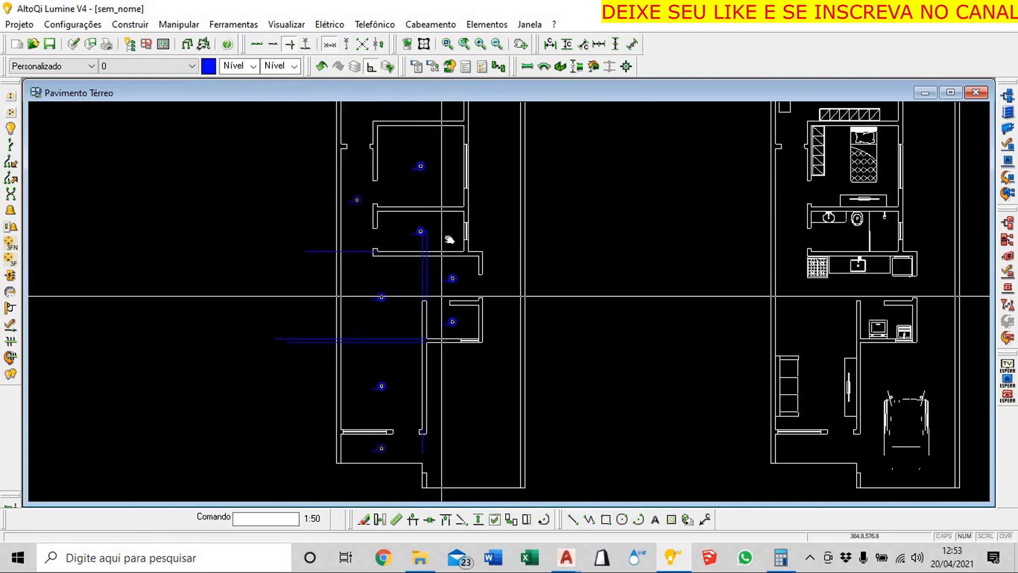
middle_click_drag(440, 354, 438, 228)
scroll(440, 276, "up", 2)
scroll(490, 291, "up", 2)
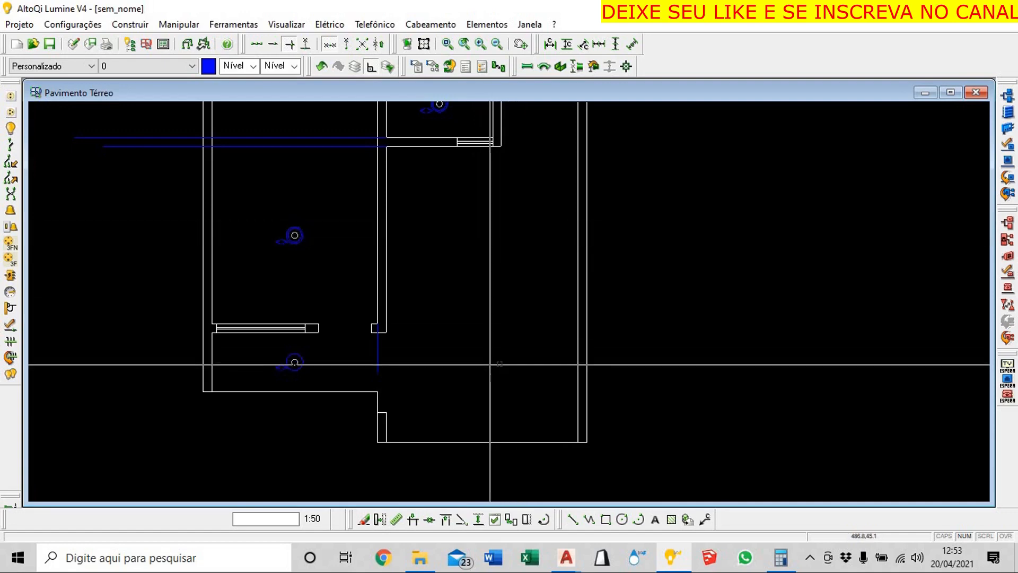
middle_click_drag(480, 351, 457, 350)
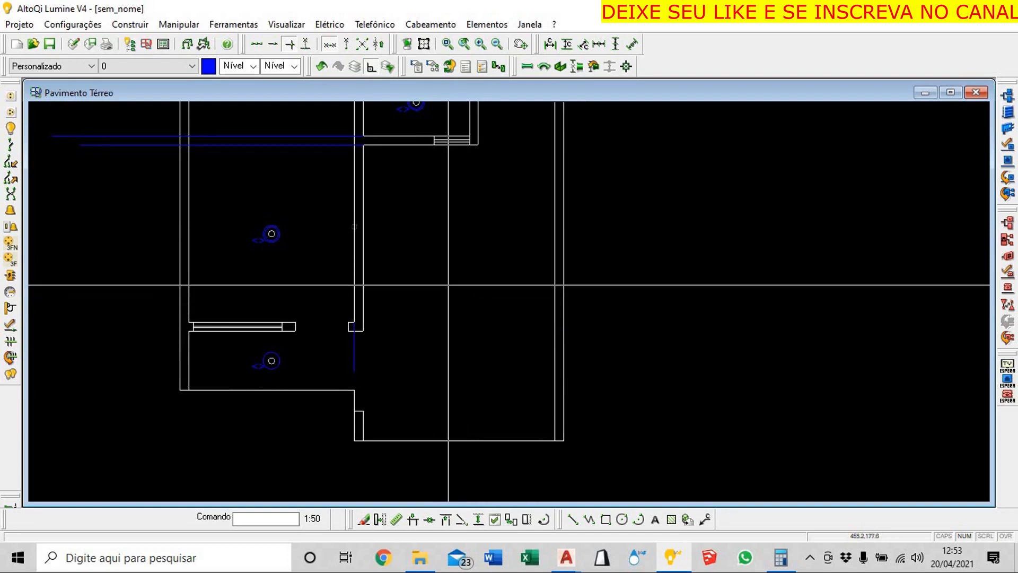
left_click(232, 24)
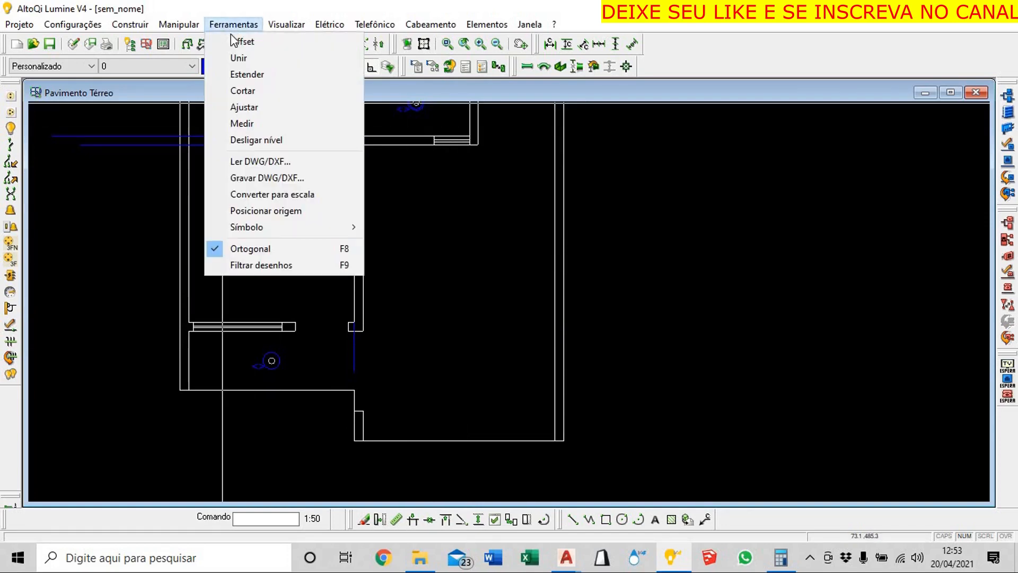
left_click(271, 44)
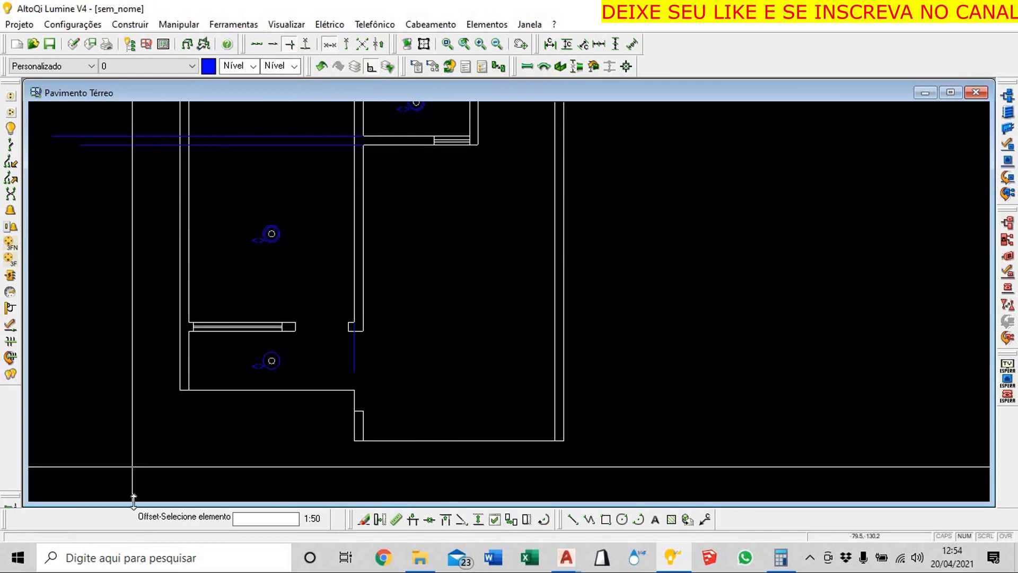
left_click(412, 144)
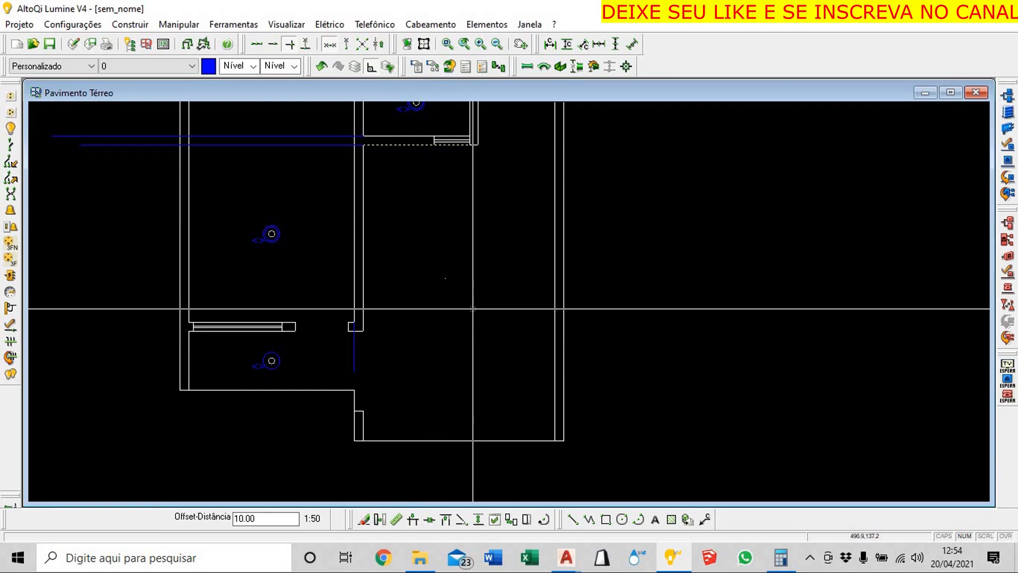
key("Escape")
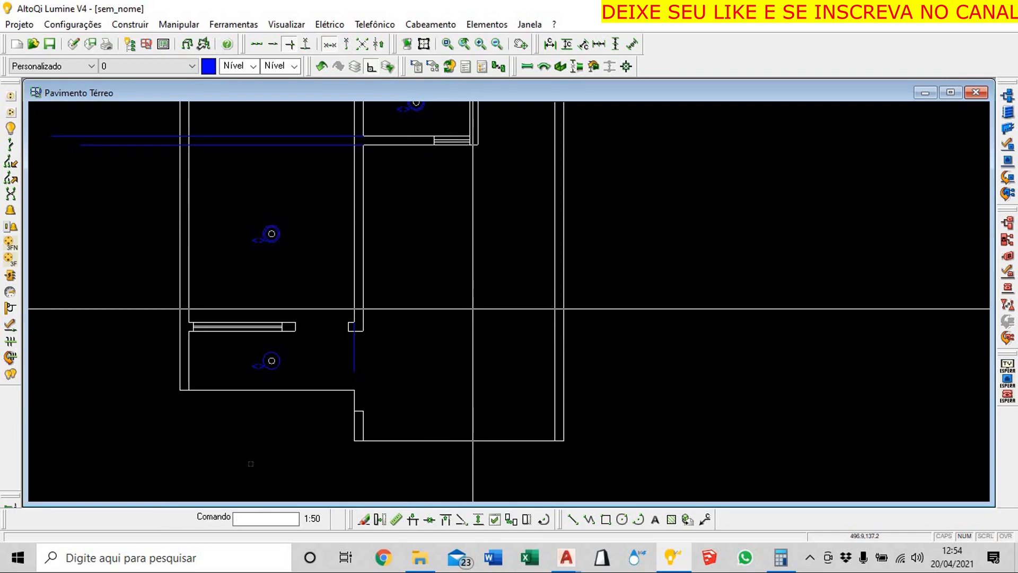
left_click(396, 520)
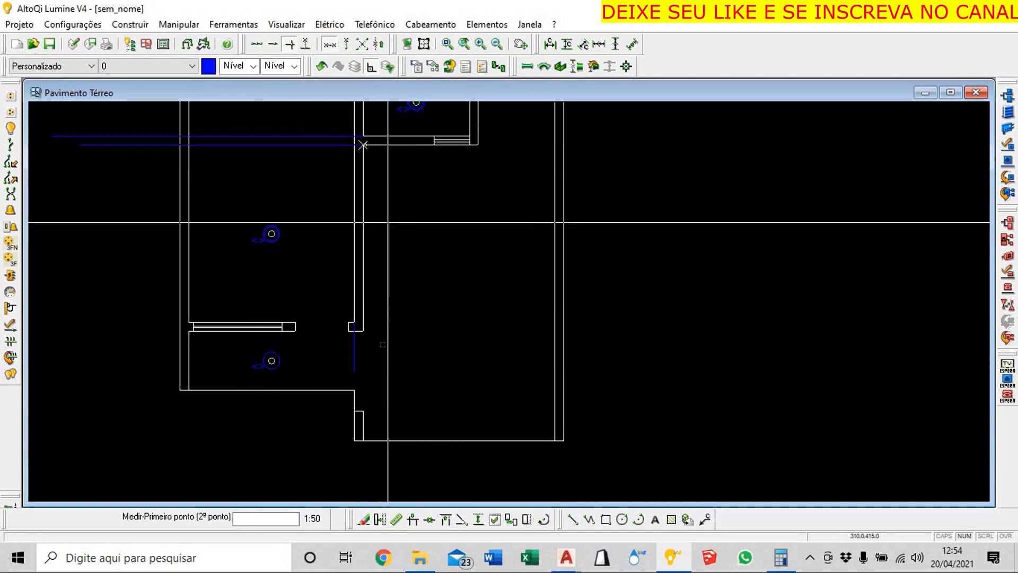
left_click(363, 440)
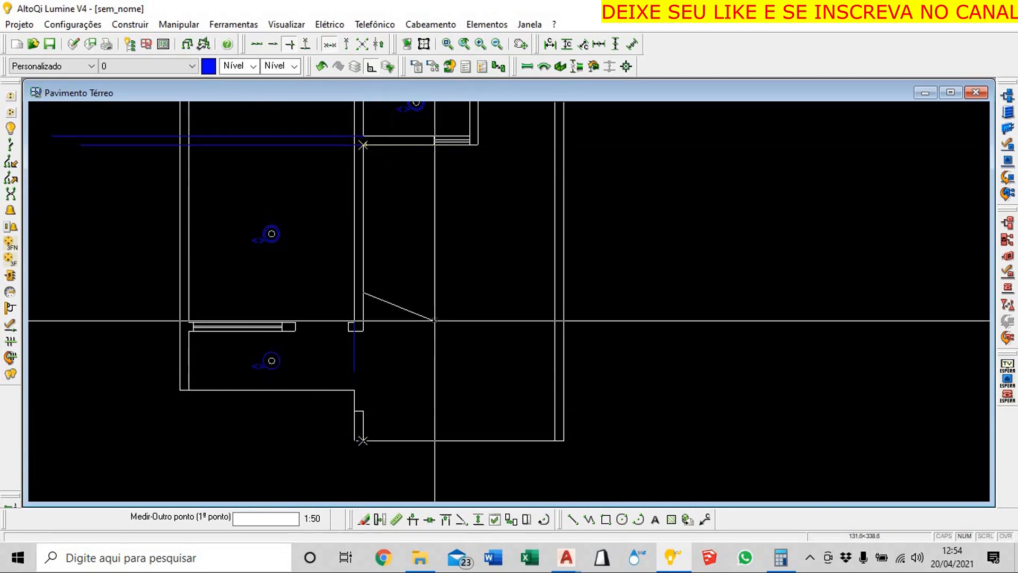
key("Escape")
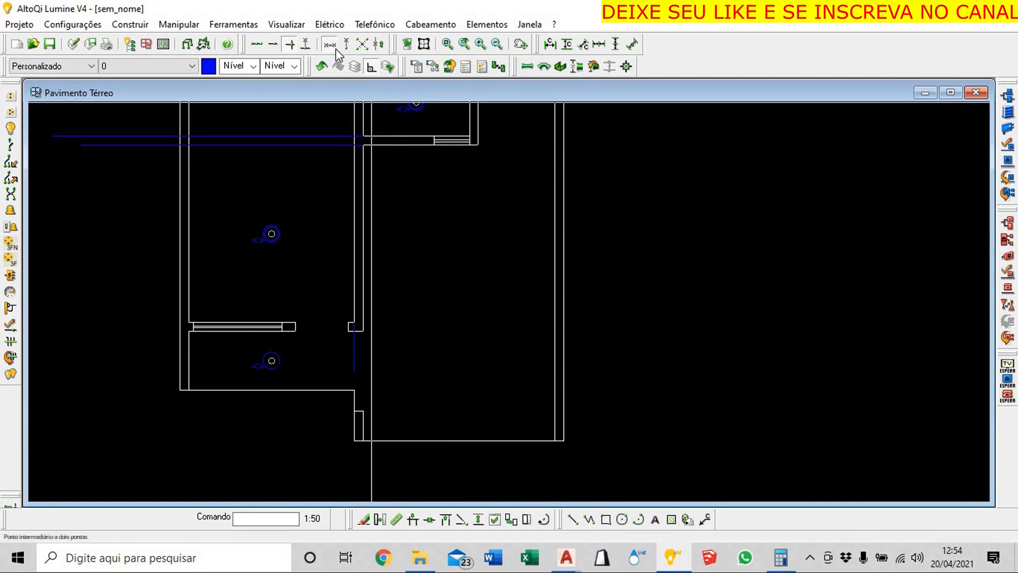
Measure the garage's length from the laundry wall's outer corner to the front boundary line
left_click(397, 520)
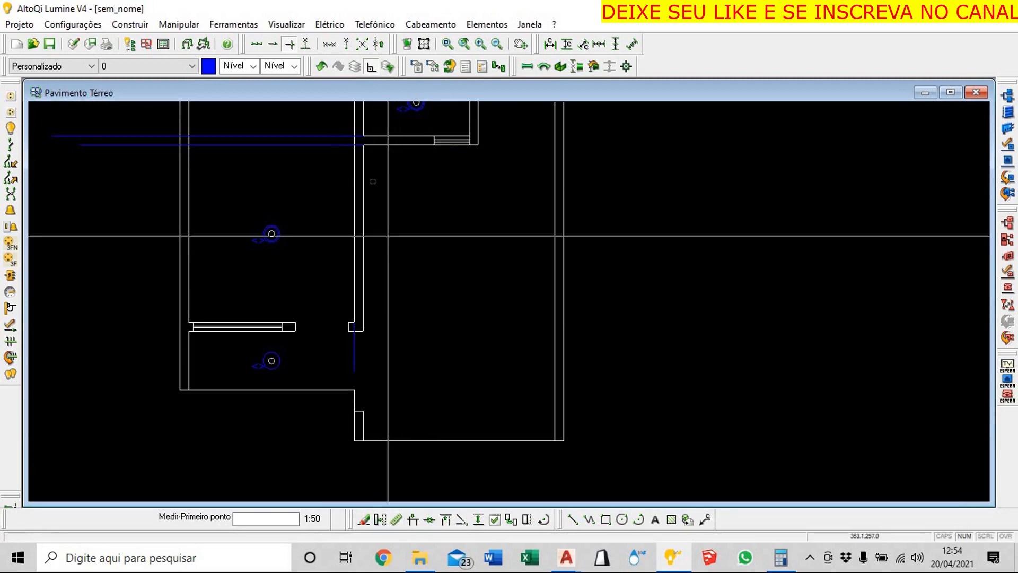
left_click(365, 143)
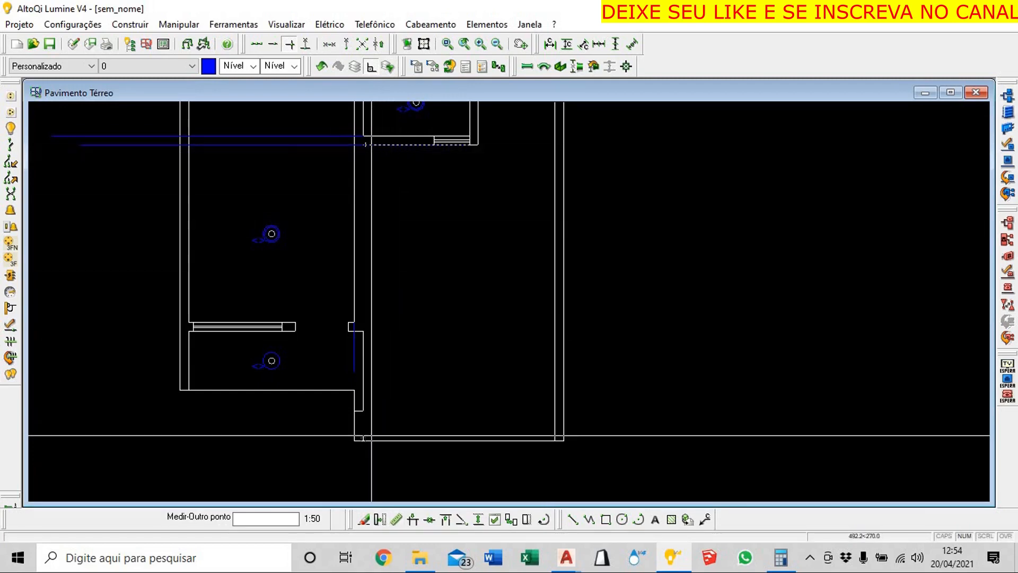
left_click(363, 438)
key("Escape")
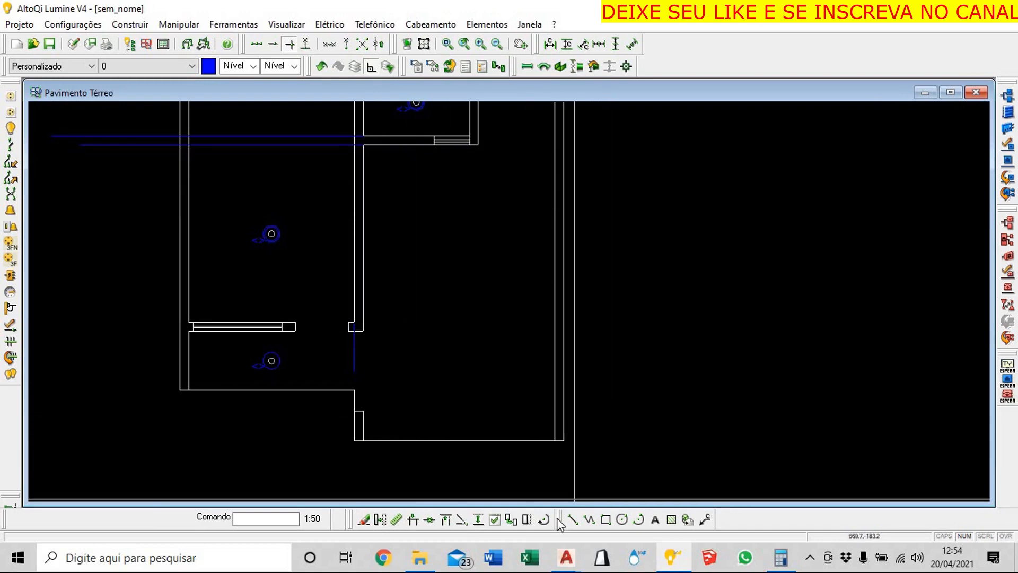
Switch to Calculator, divide 5 by 3 to find the garage lamp spacing, and return to the floor plan
left_click(781, 557)
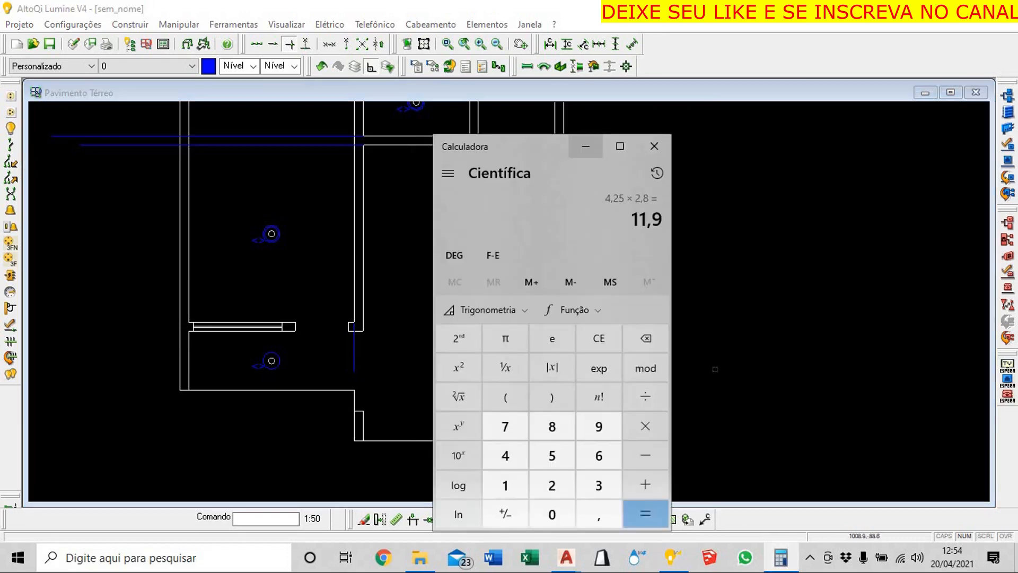
left_click_drag(637, 145, 847, 146)
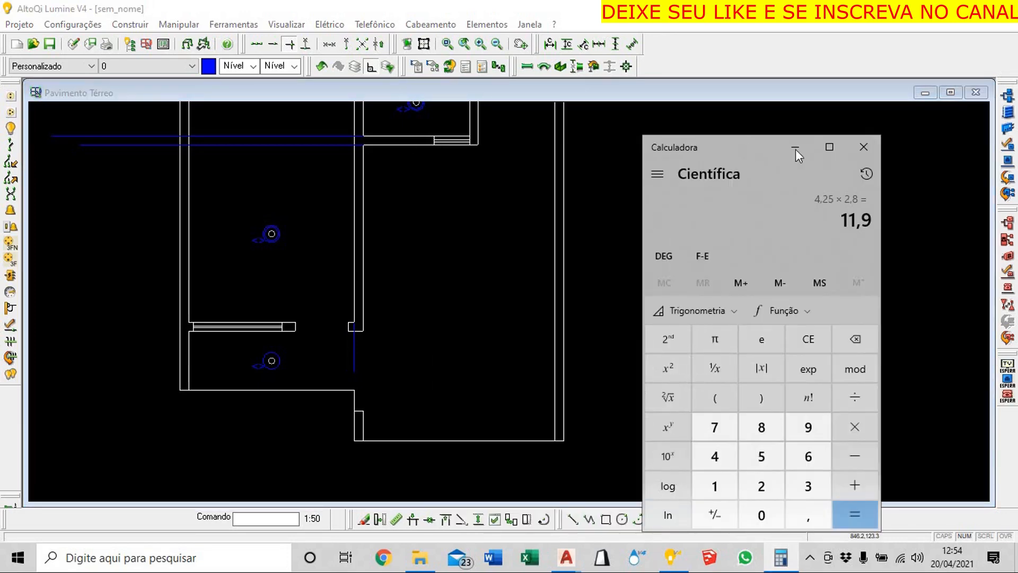
left_click(766, 452)
left_click(855, 397)
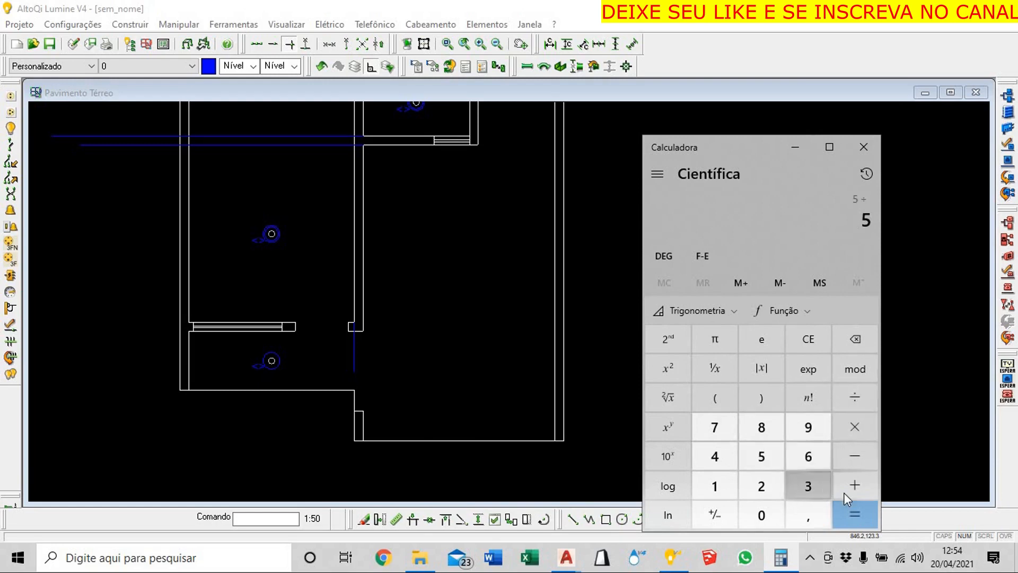
left_click(808, 486)
left_click(854, 514)
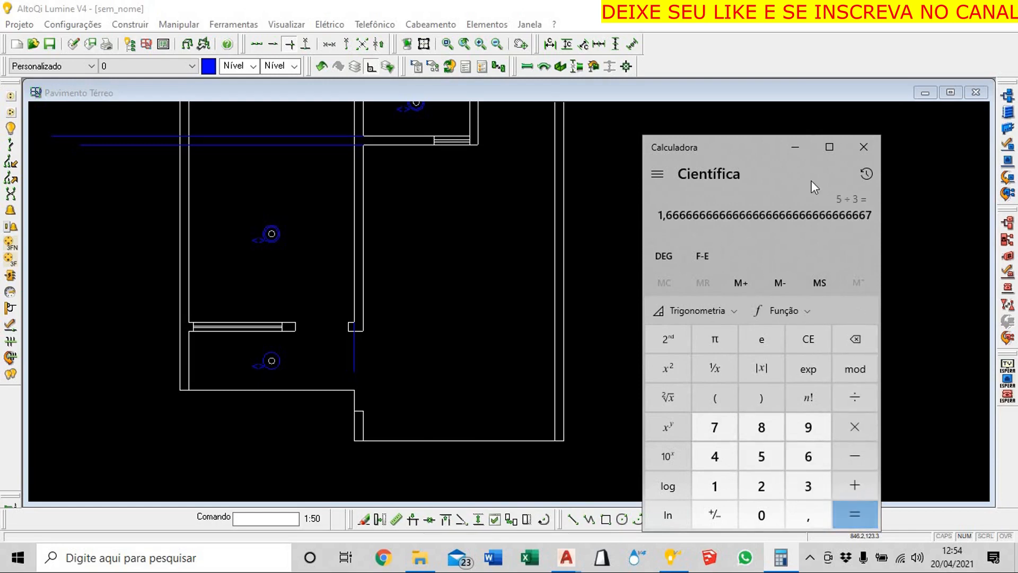
left_click(805, 147)
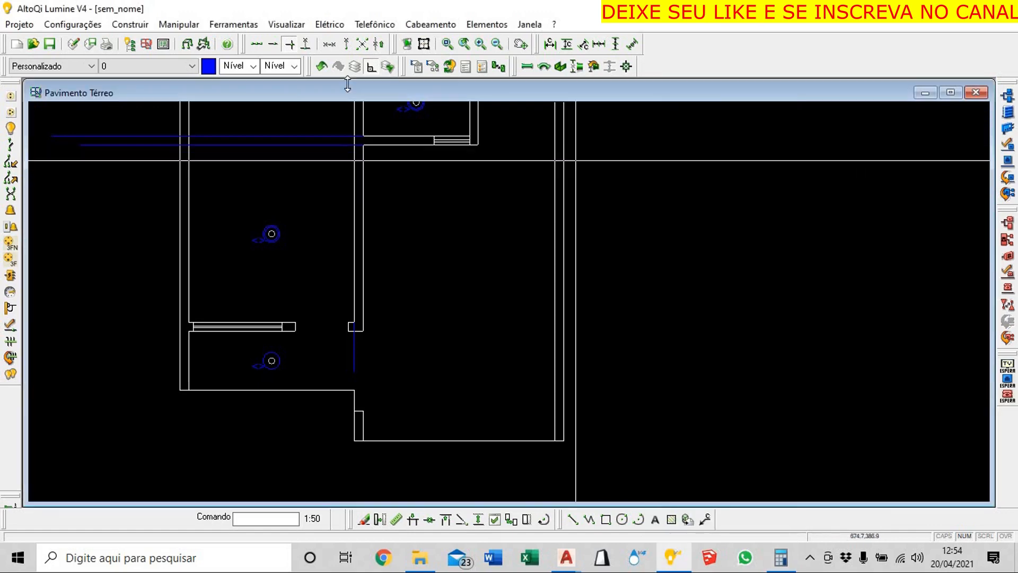
Offset the laundry's outer lower wall line 166 cm into the garage
left_click(234, 24)
left_click(243, 42)
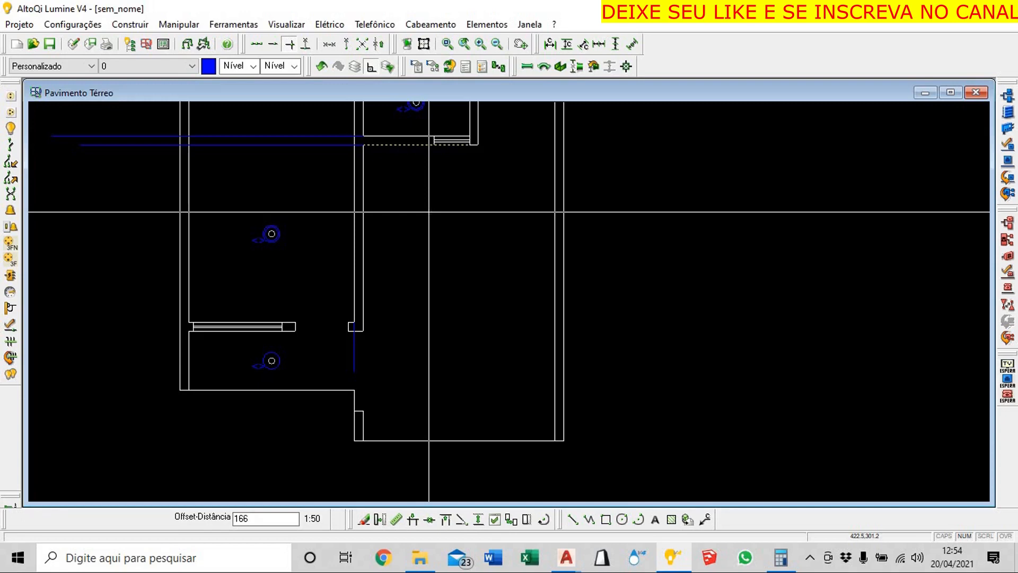
left_click(428, 212)
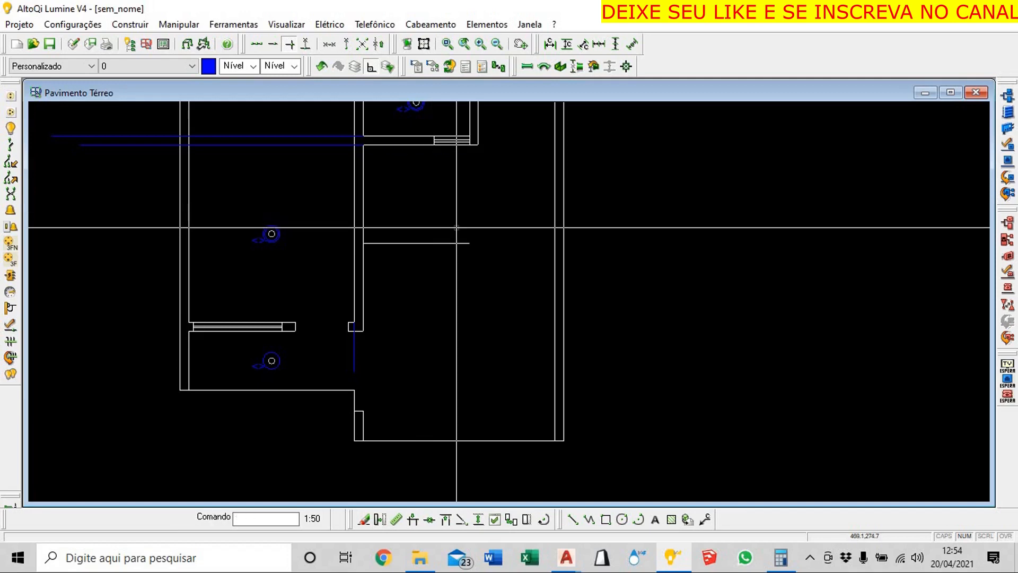
key("Return")
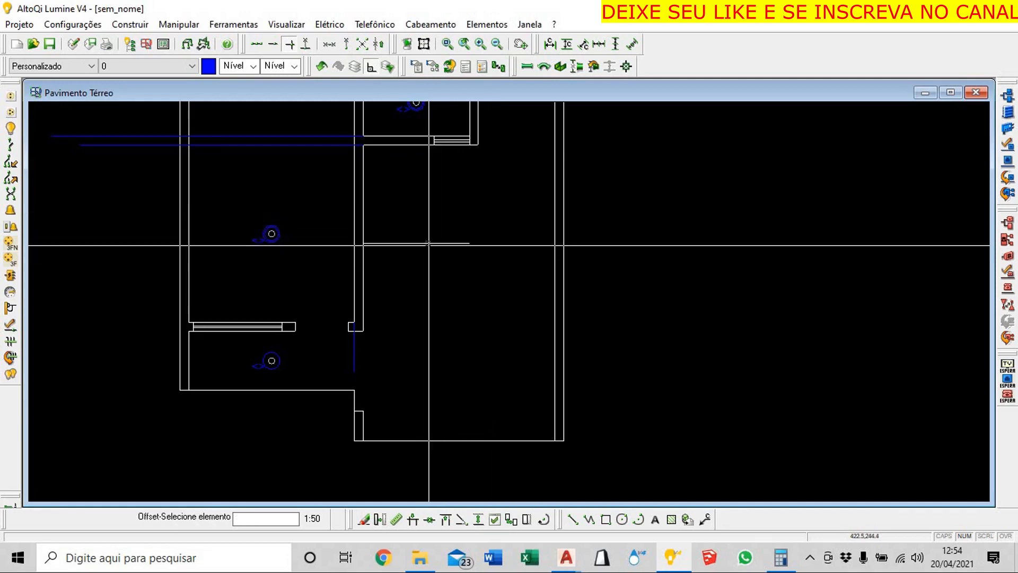
Offset the garage's horizontal guide line 166.70 cm toward the front boundary
left_click(432, 243)
left_click(450, 353)
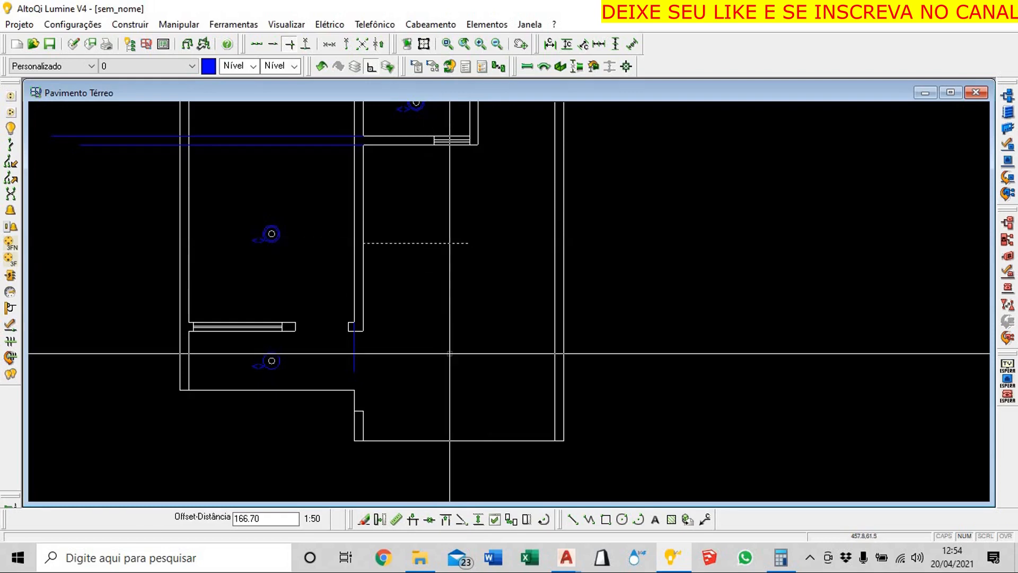
key("Return")
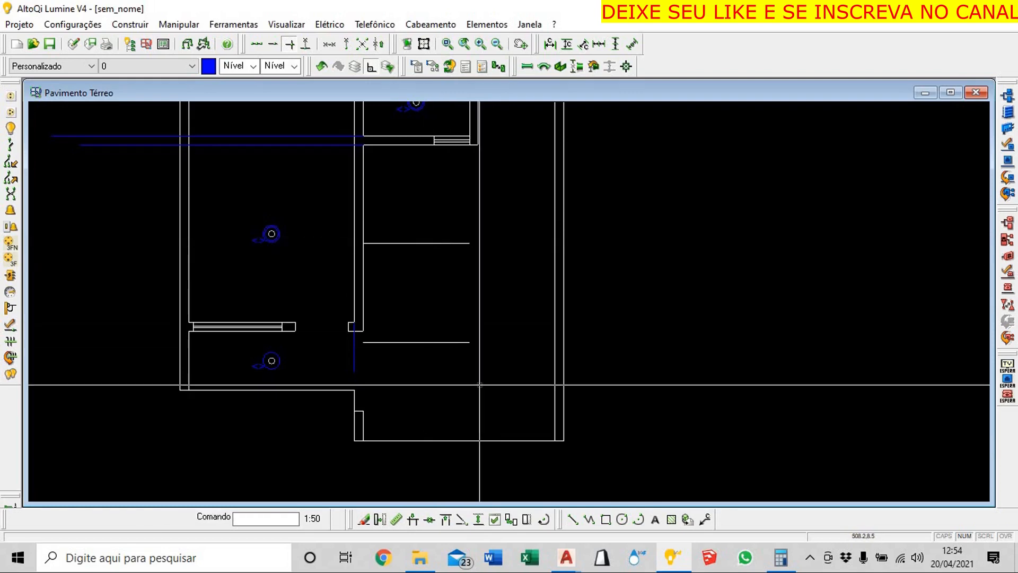
Draw a vertical guide line from the midpoint of the garage's front boundary up past the laundry's lower wall
left_click(129, 24)
left_click(132, 41)
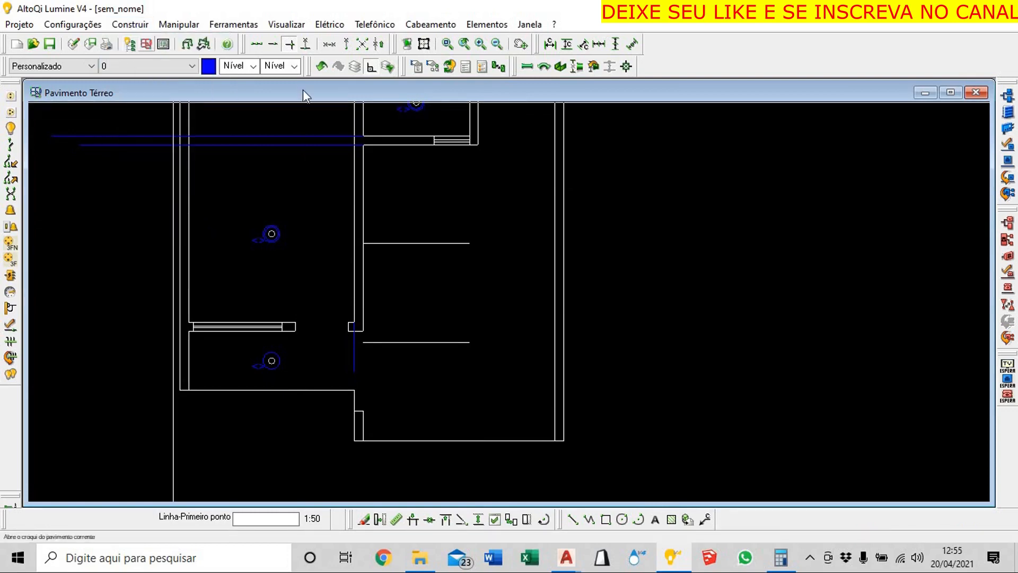
left_click(457, 441)
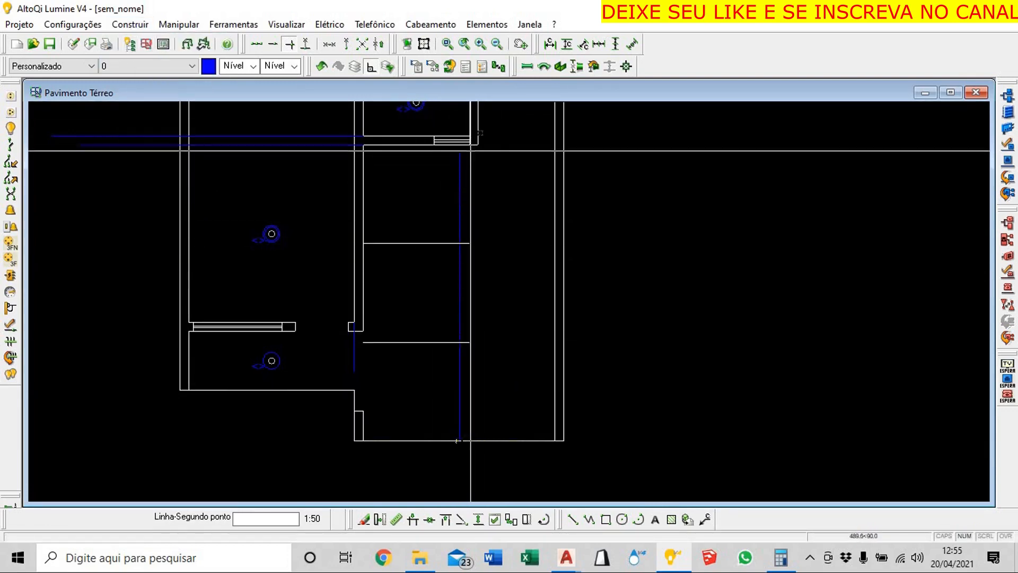
left_click(485, 116)
key("Escape")
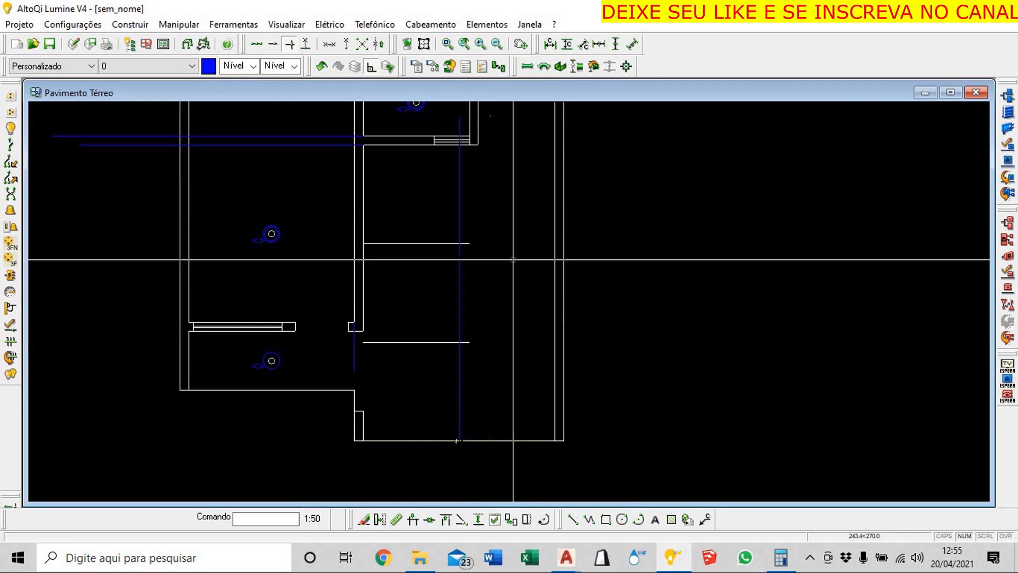
Delete the two horizontal guide lines across the garage, keeping the vertical centre line
scroll(513, 265, "up", 1)
scroll(513, 266, "down", 1)
middle_click_drag(514, 266, 516, 245)
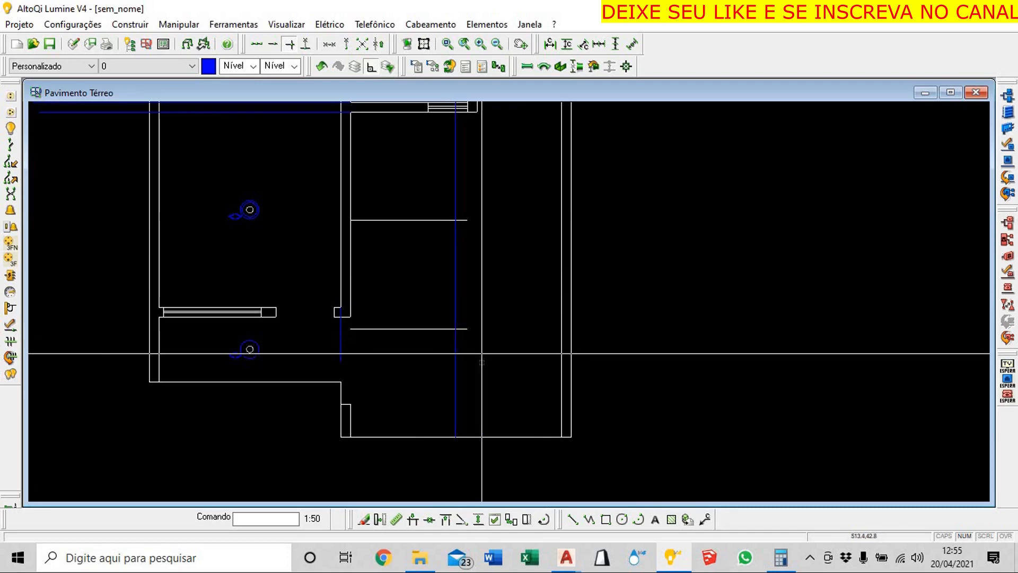
scroll(481, 363, "down", 1)
scroll(483, 355, "up", 2)
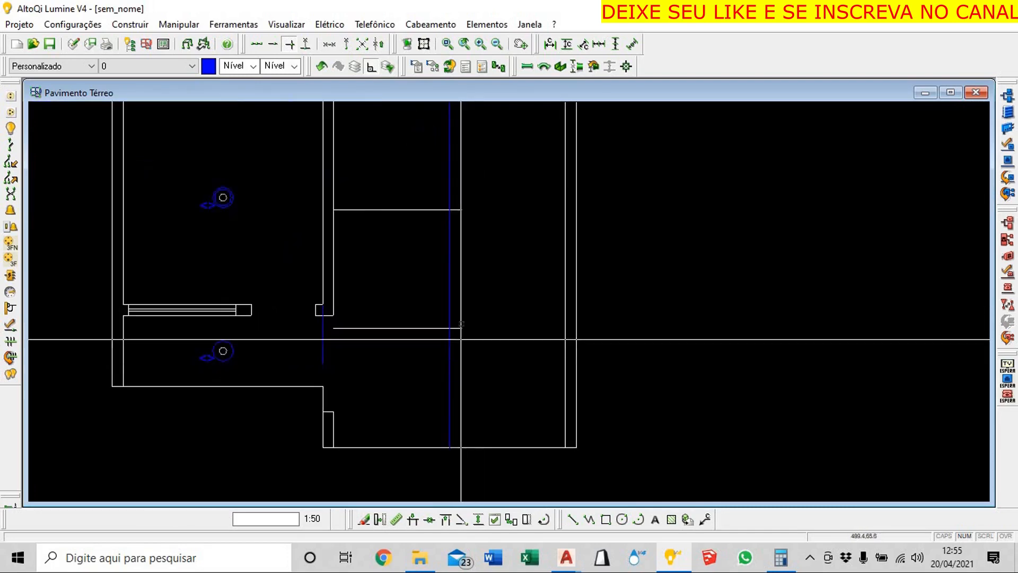
scroll(455, 326, "down", 1)
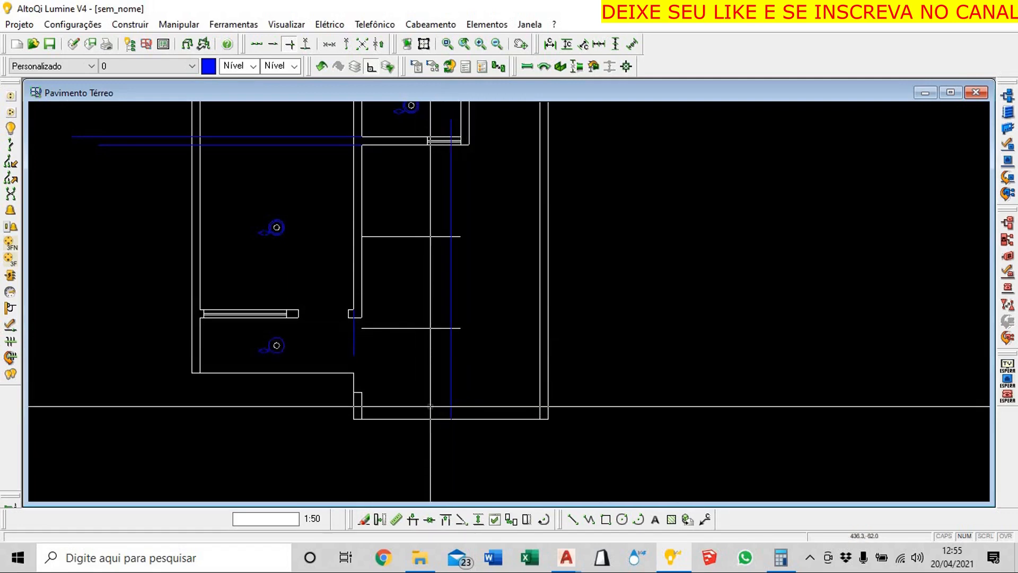
left_click(423, 216)
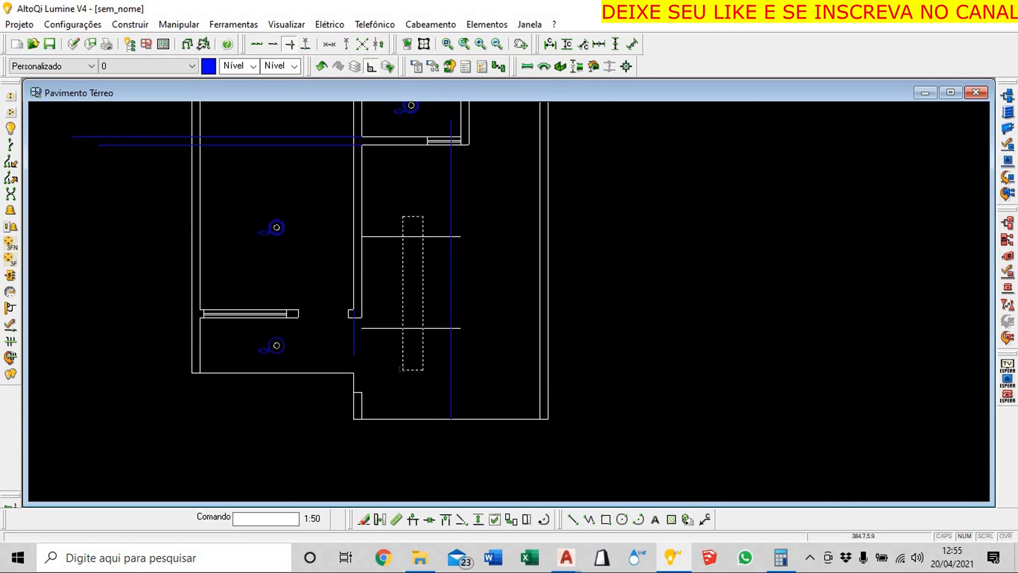
left_click(401, 369)
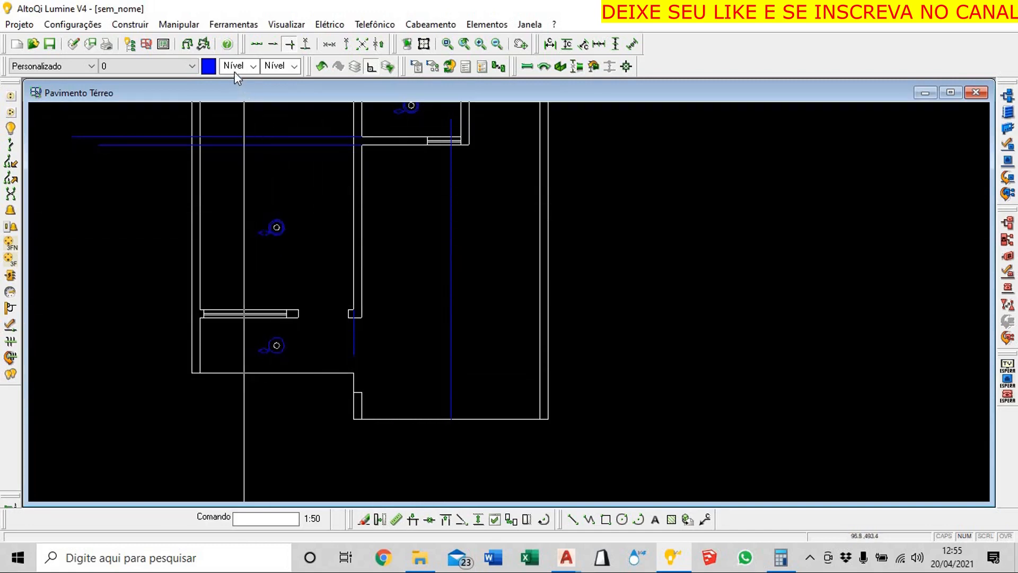
Switch to Calculator, divide 5 by 4 to find a new garage lamp spacing, and return to the floor plan
left_click(780, 557)
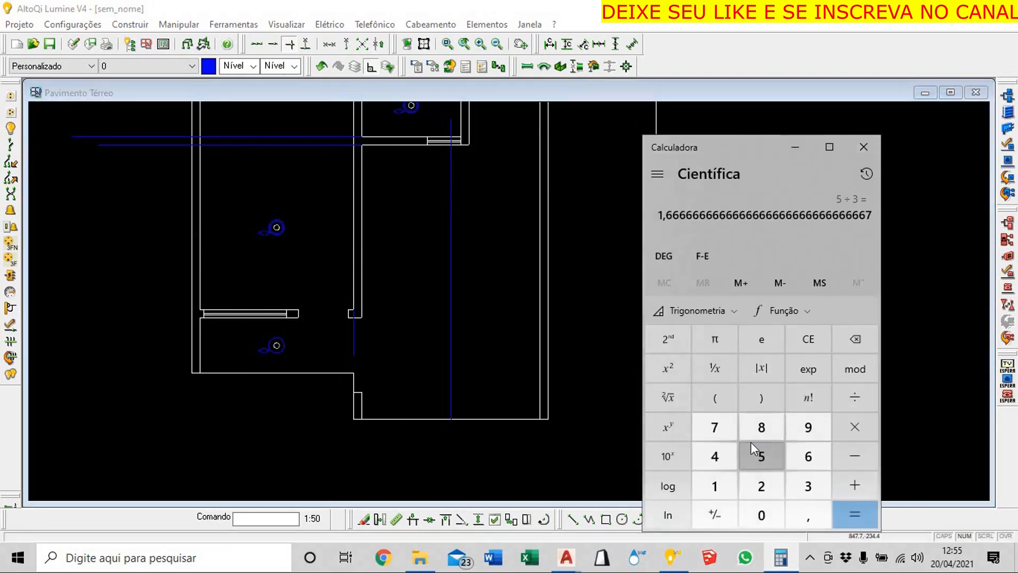
left_click(760, 455)
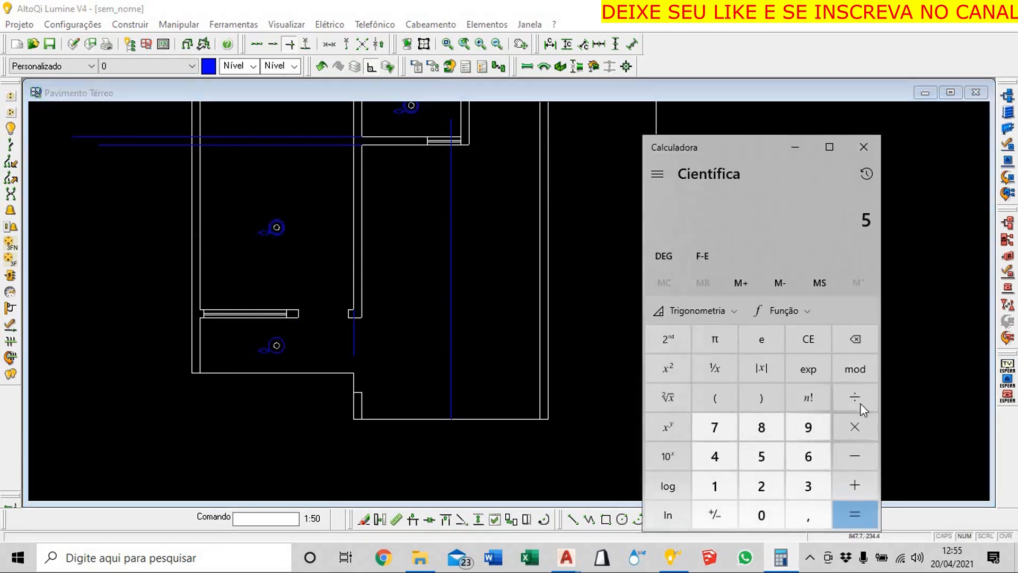
left_click(719, 454)
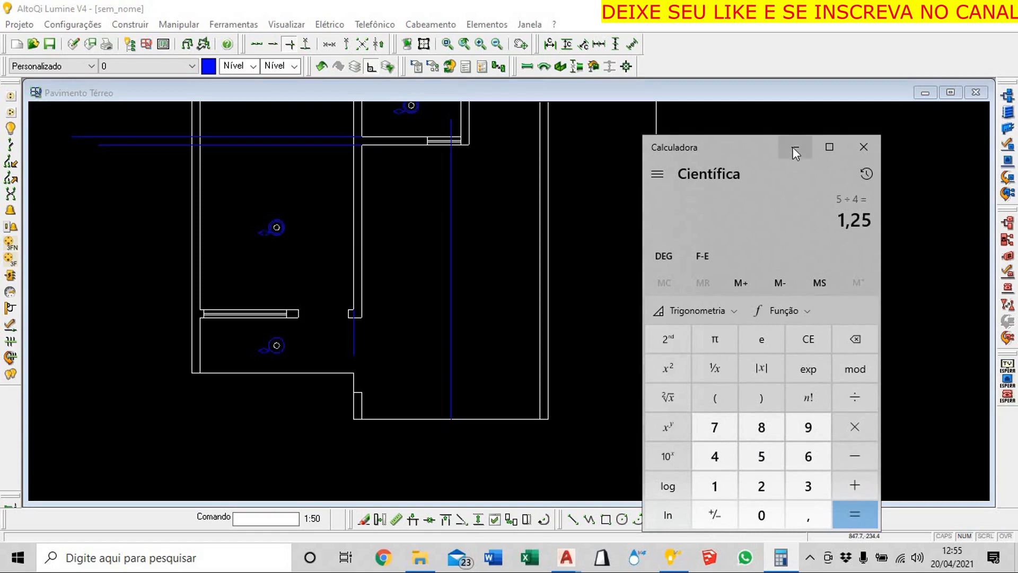
left_click(795, 151)
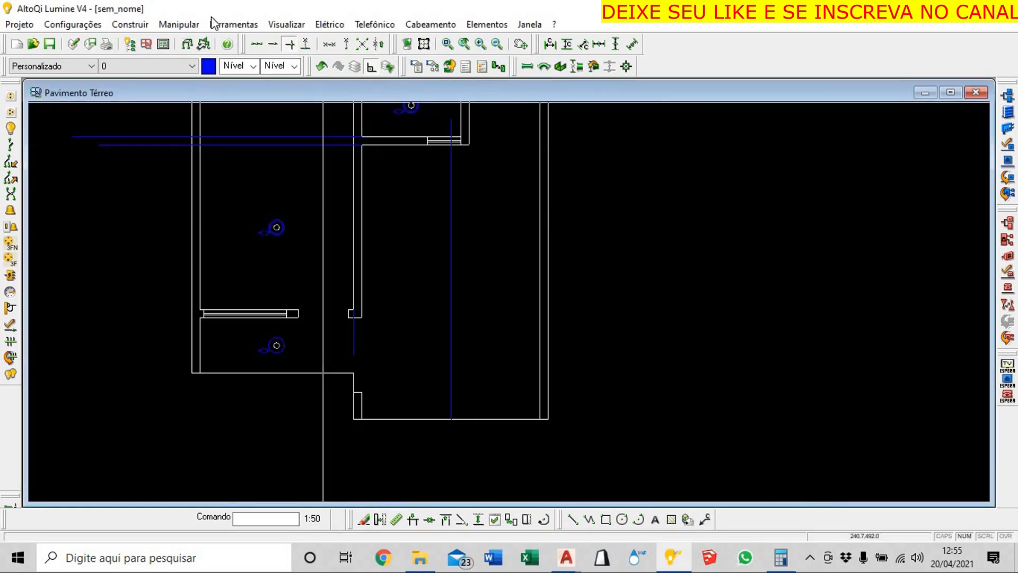
Offset the laundry's outer lower wall line 125 cm into the garage
left_click(229, 26)
left_click(234, 40)
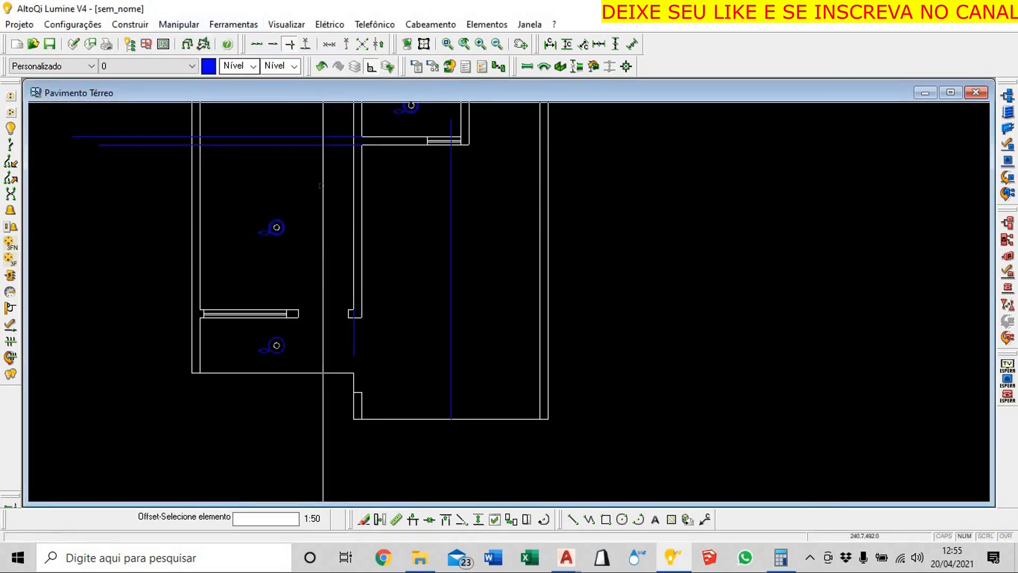
left_click(403, 145)
left_click(404, 213)
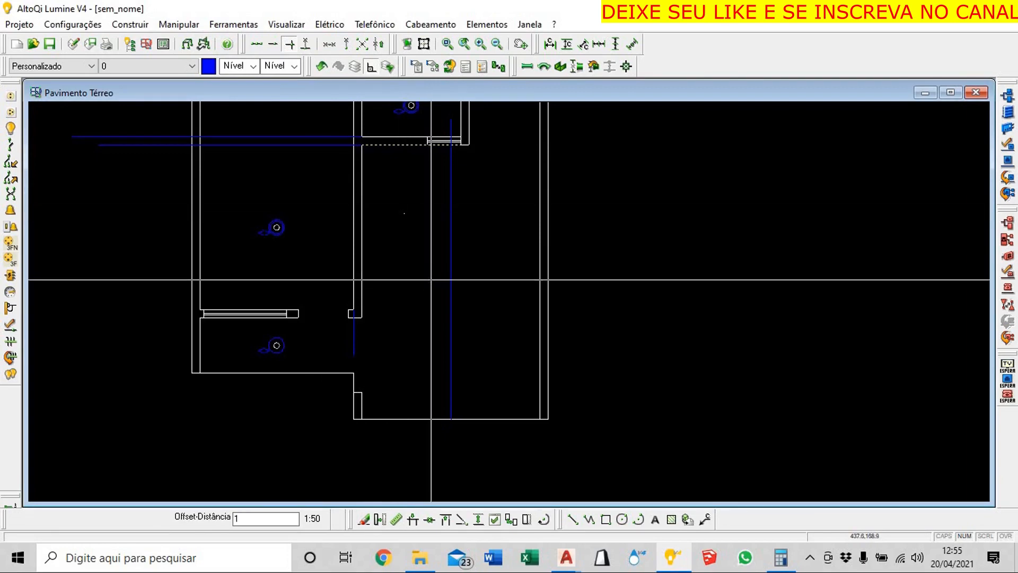
type("125")
key("Return")
Offset the new horizontal guide line another 125 cm toward the front boundary
key("Return")
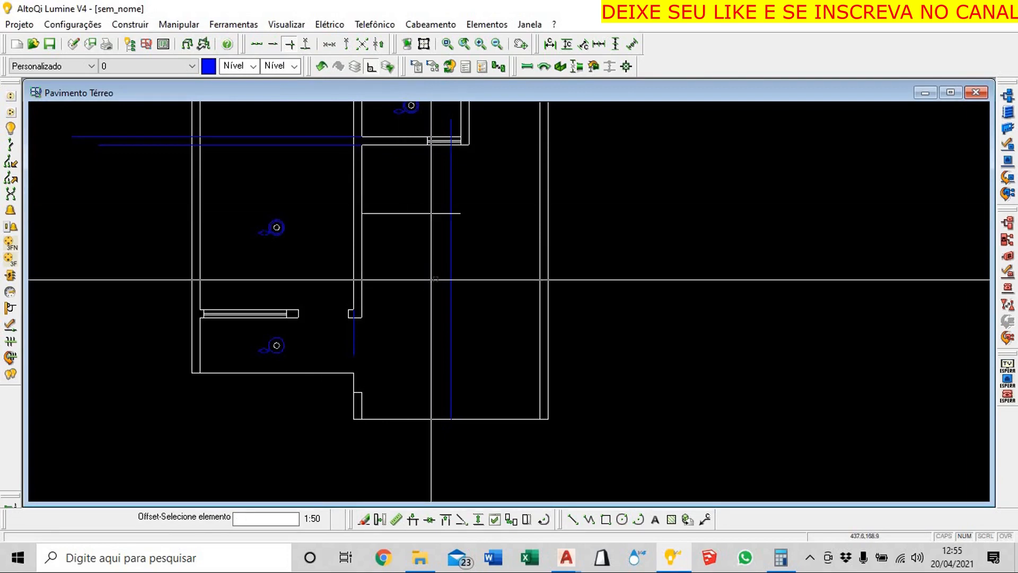
left_click(413, 214)
left_click(416, 288)
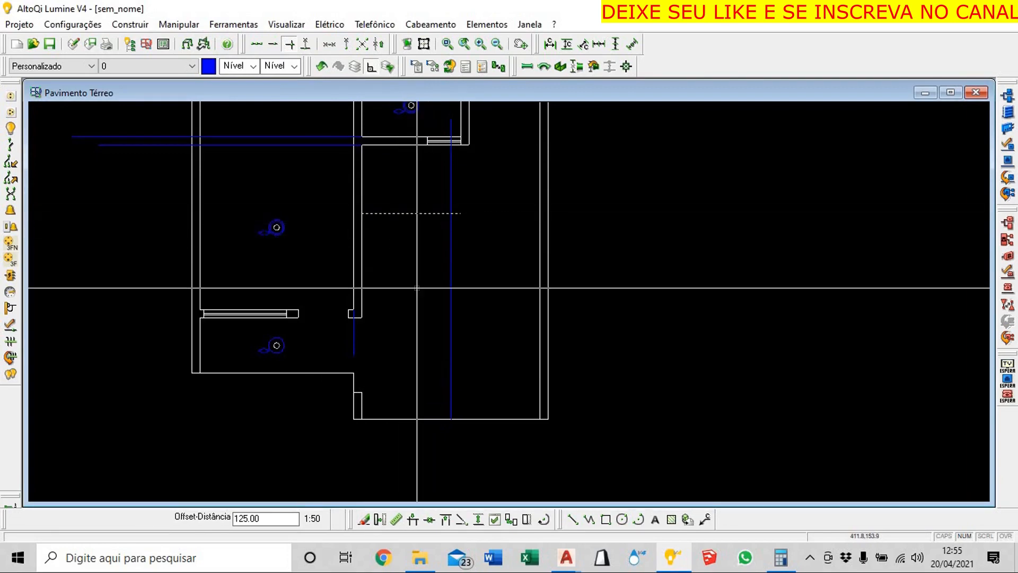
key("Return")
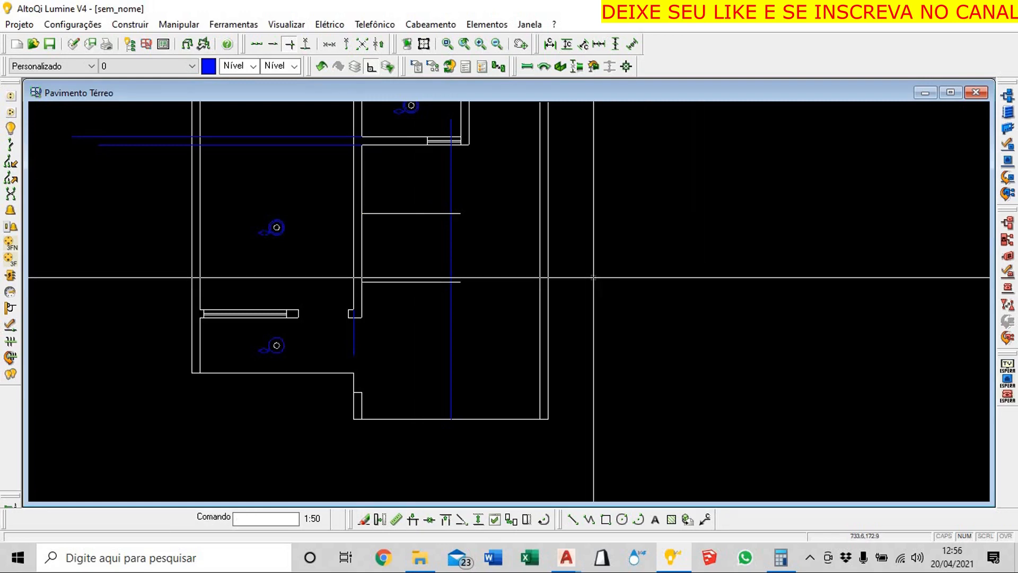
Offset the second horizontal guide line 125 cm toward the front boundary and delete the middle guide line
key("Return")
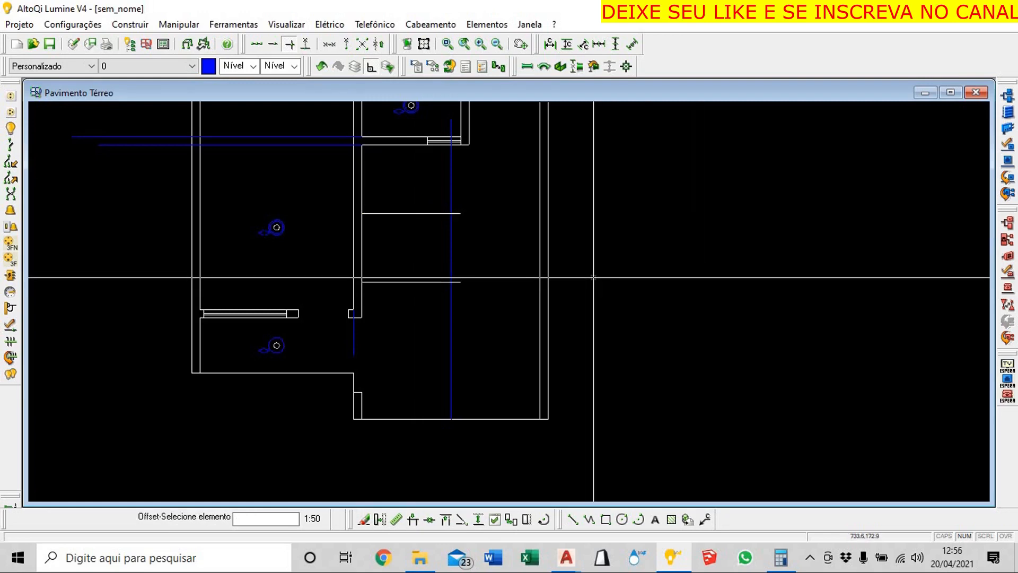
left_click(434, 282)
left_click(426, 364)
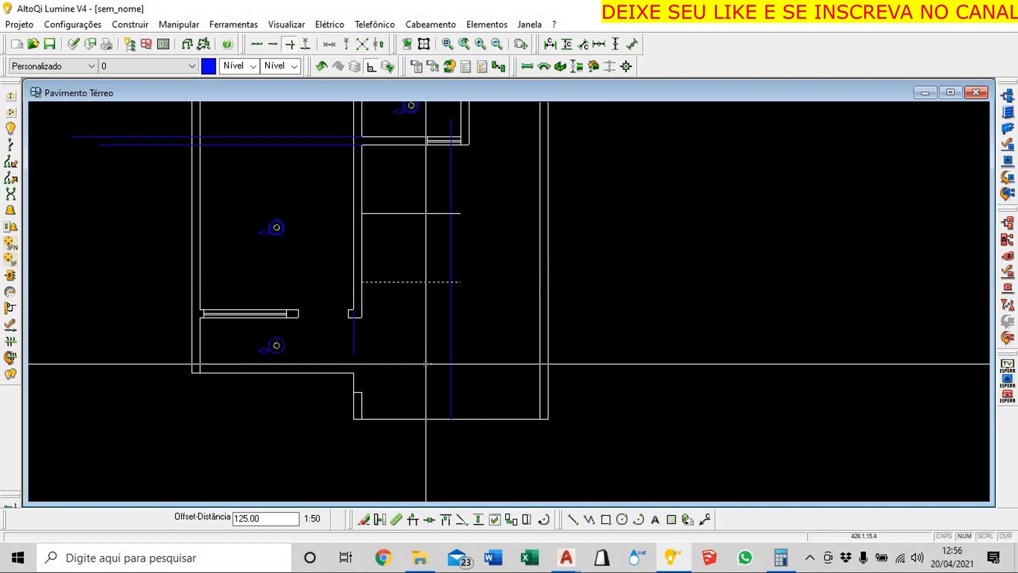
key("Return")
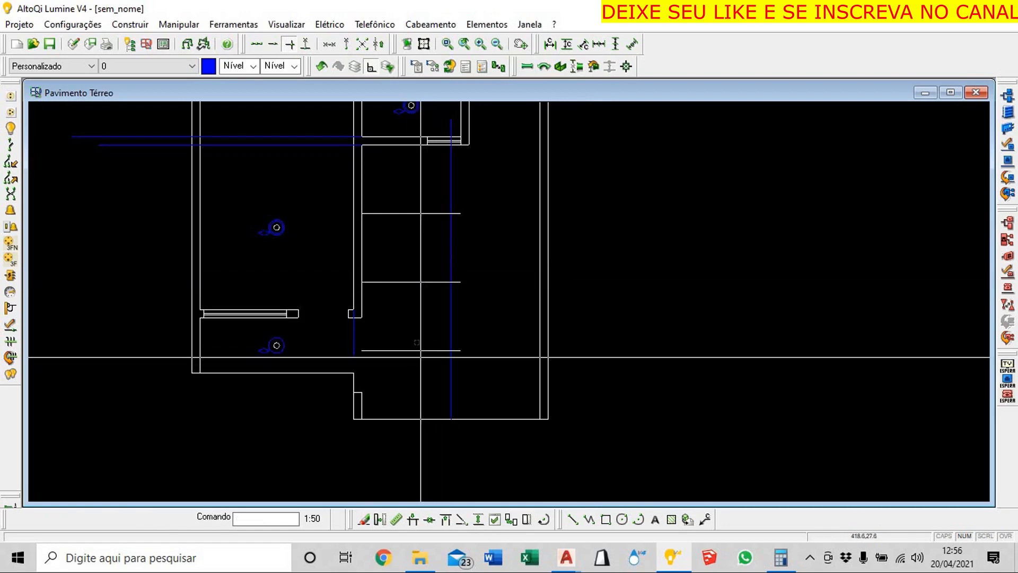
left_click(403, 282)
key("Delete")
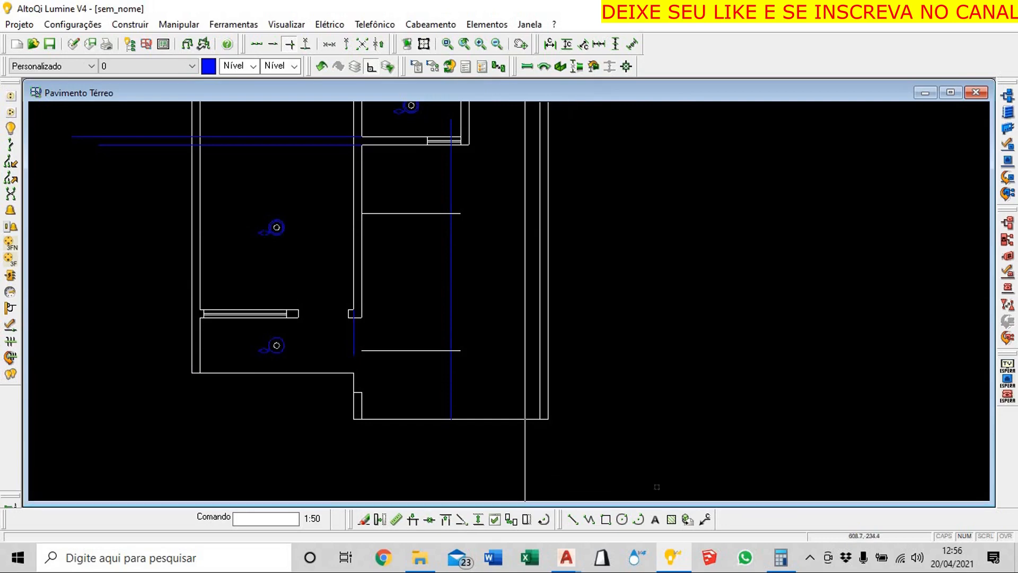
Measure the garage's width from the laundry wall's outer corner perpendicular to the inner face of the opposite side wall
left_click(785, 554)
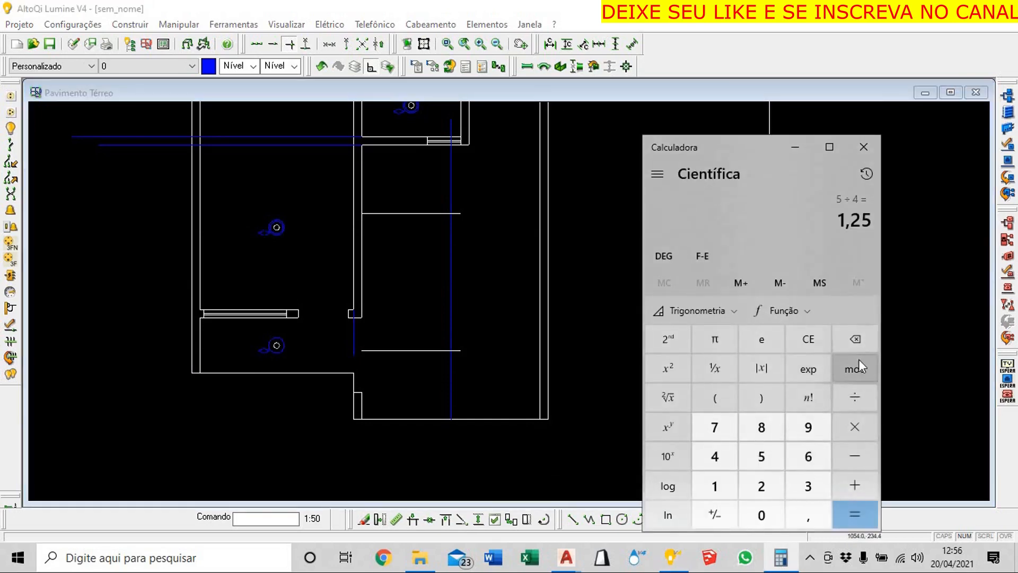
left_click(598, 398)
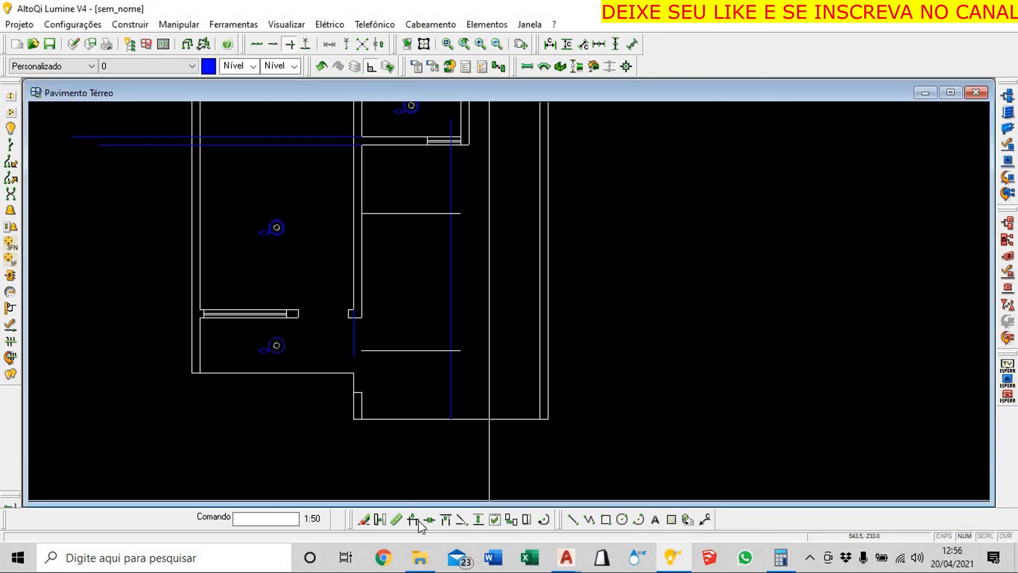
left_click(396, 519)
left_click(363, 143)
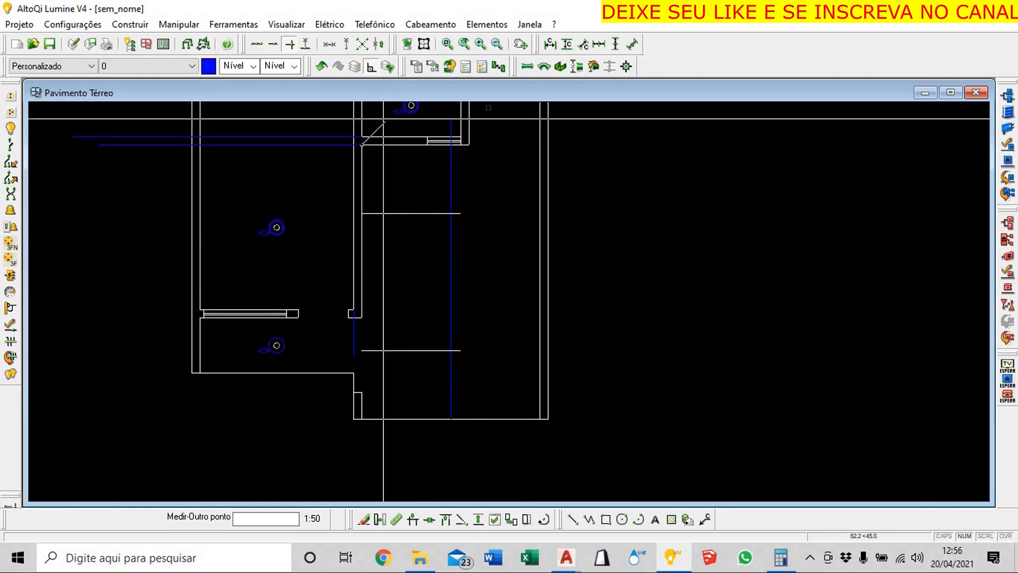
left_click(306, 45)
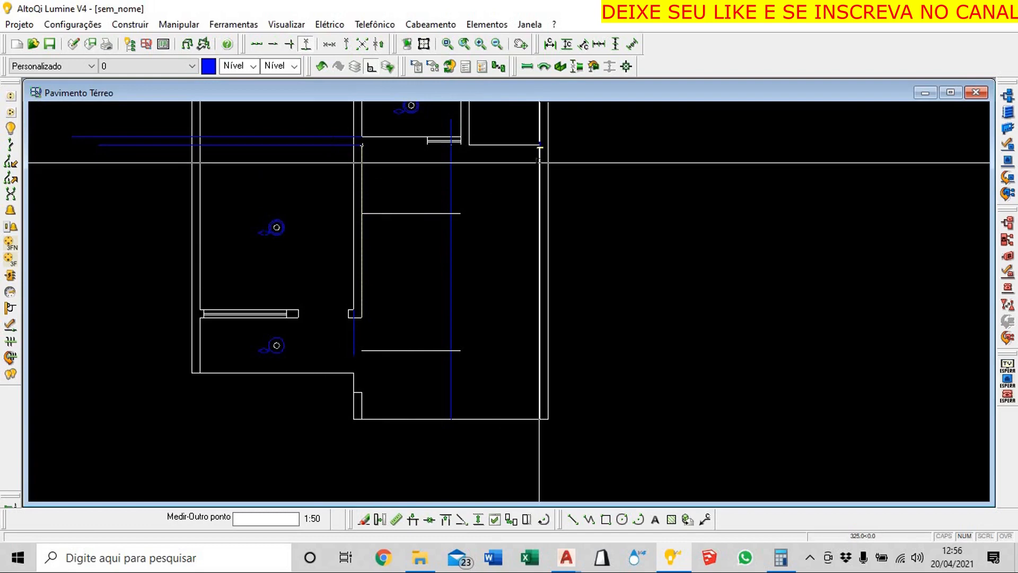
left_click(539, 160)
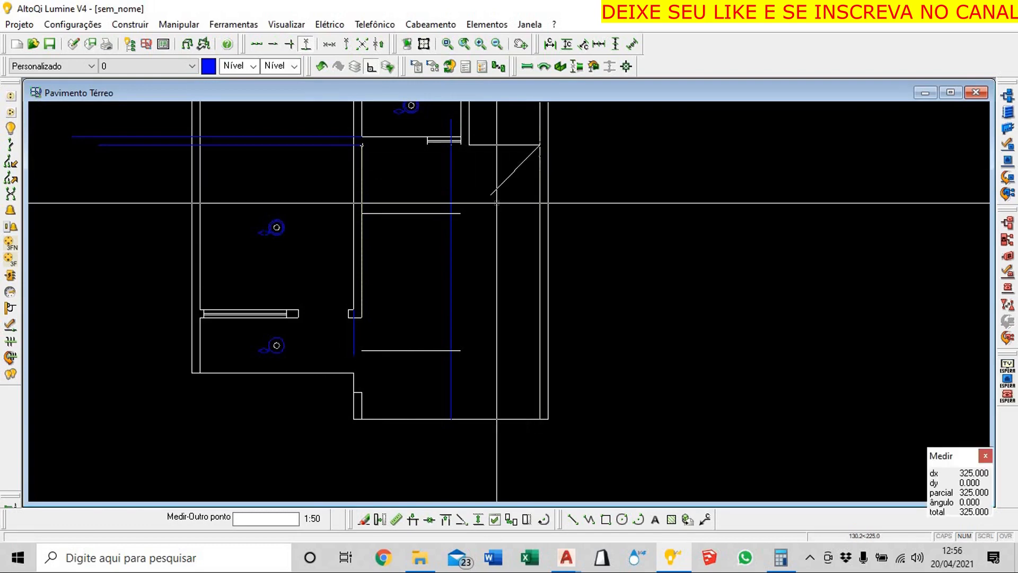
key("Escape")
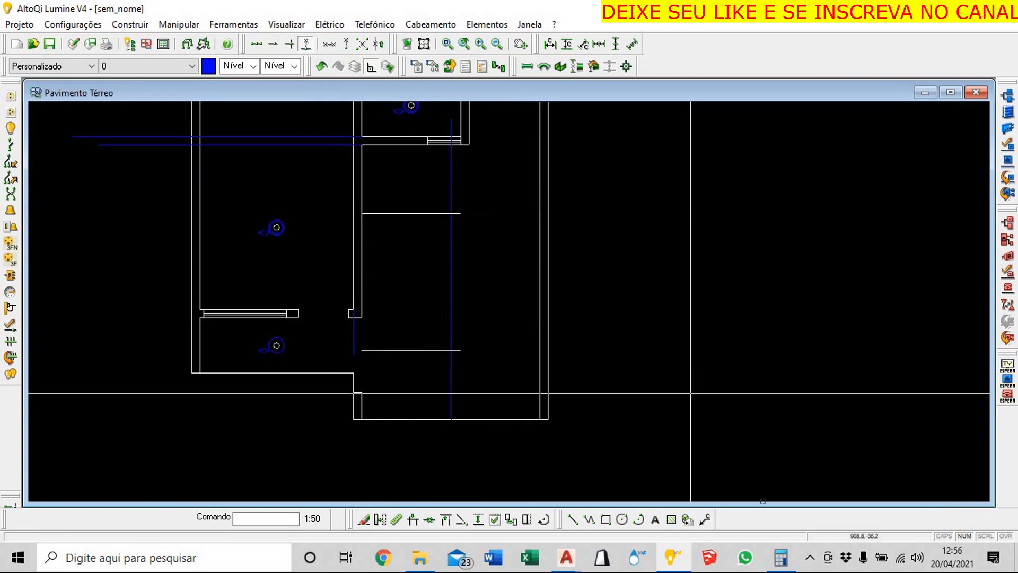
Switch to Calculator and multiply 3,25 by 5 to find the garage's area
left_click(781, 557)
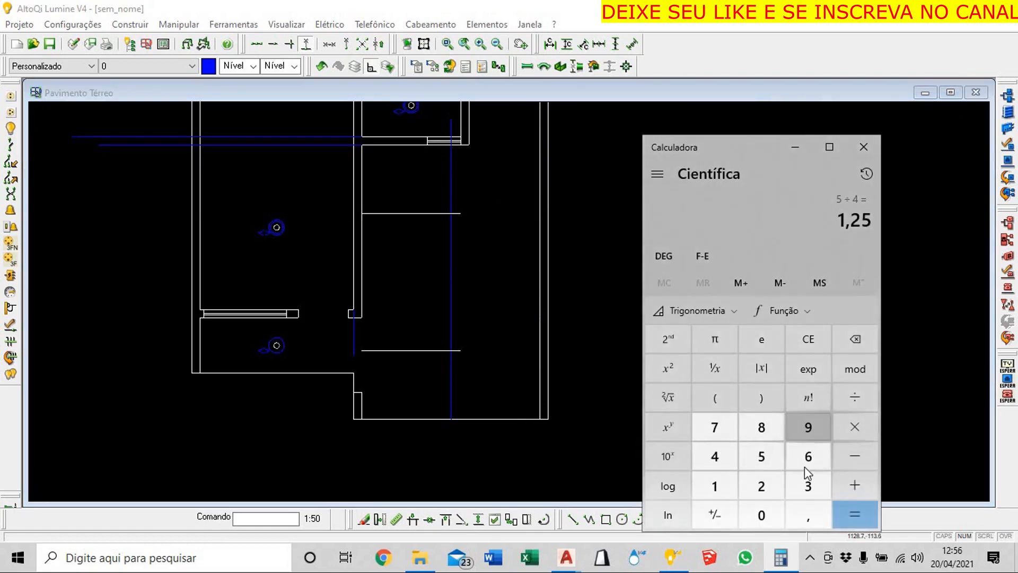
left_click(804, 489)
left_click(808, 515)
left_click(761, 485)
left_click(761, 456)
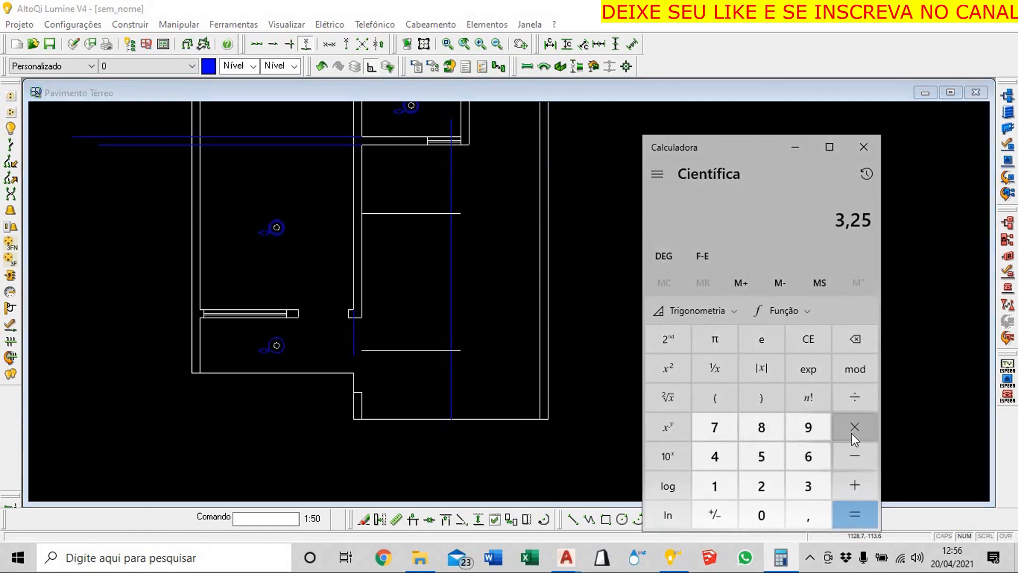
left_click(854, 427)
left_click(762, 456)
left_click(848, 515)
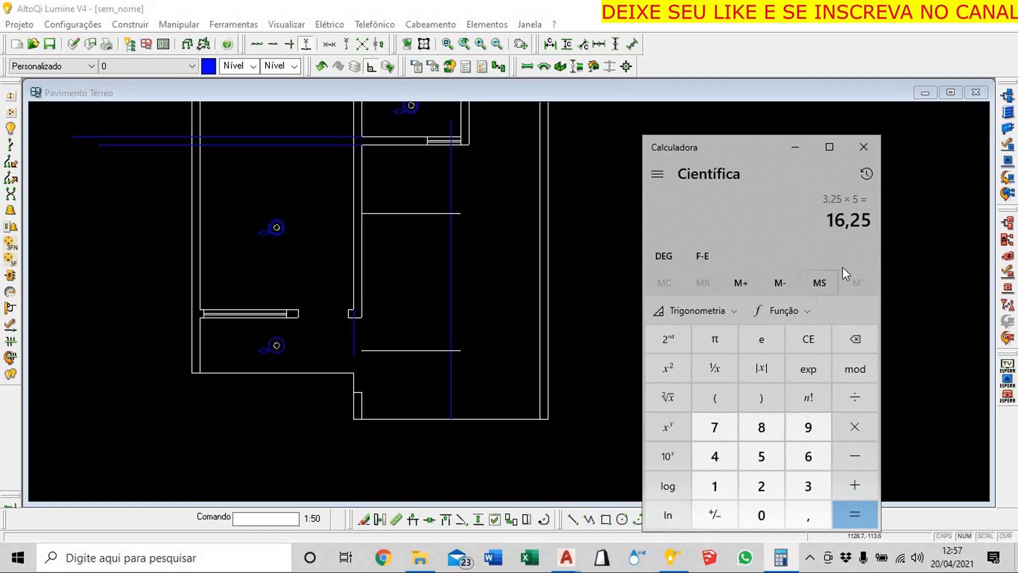
Subtract 6, 4 and 4 in succession from the garage's area in Calculator and return to AltoQi Lumine
left_click(857, 454)
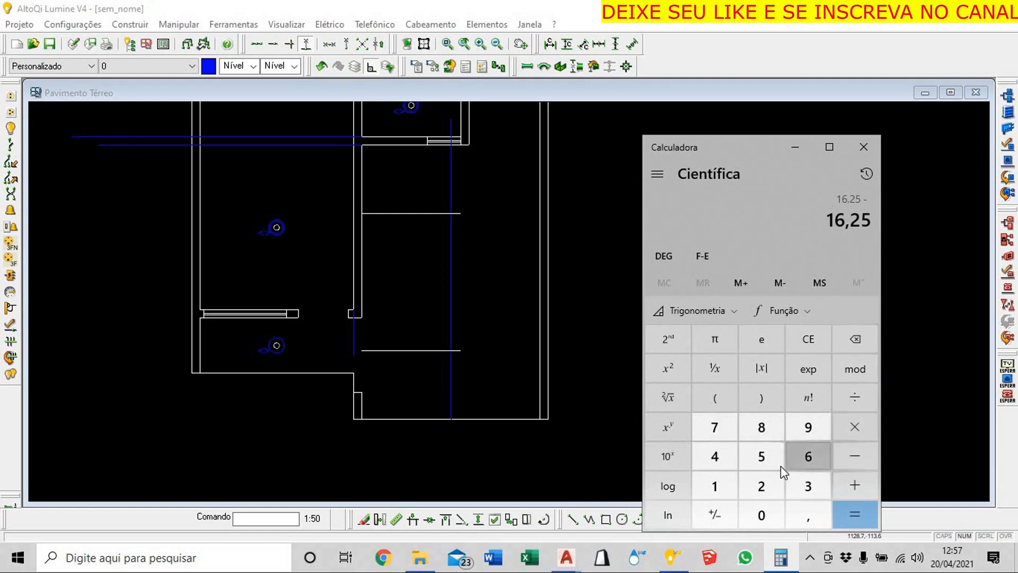
left_click(802, 458)
left_click(848, 513)
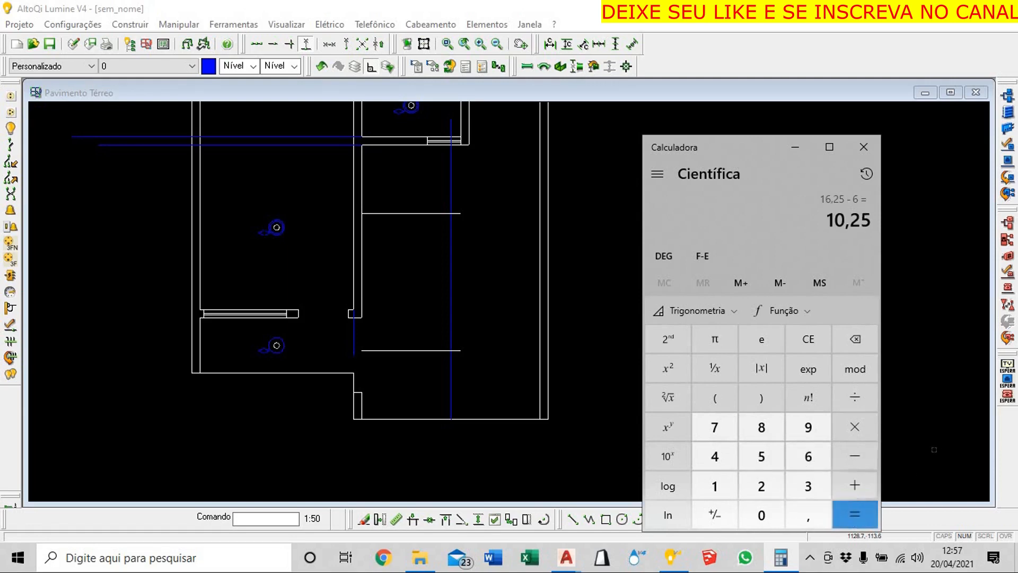
left_click(861, 457)
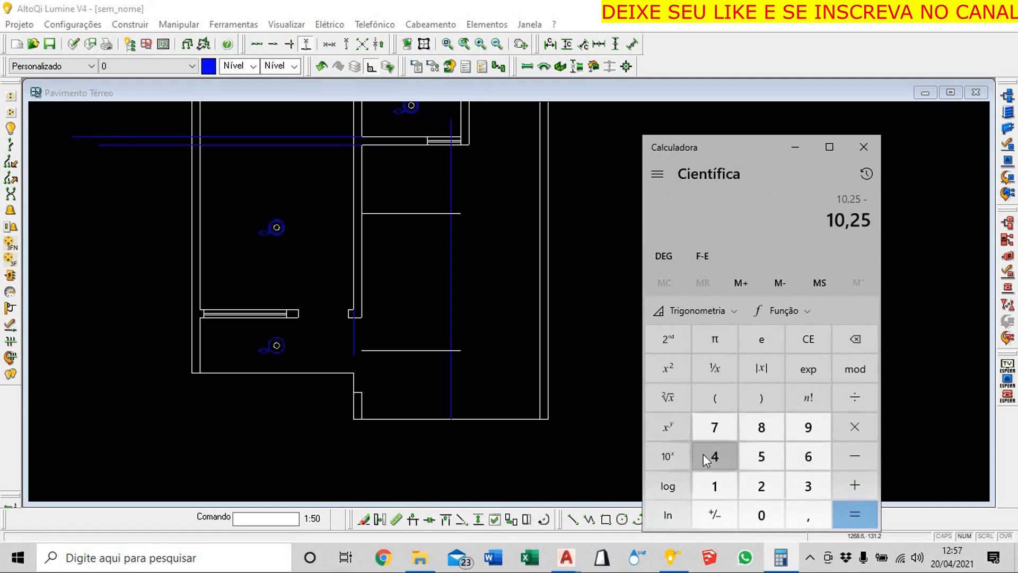
left_click(718, 454)
left_click(856, 510)
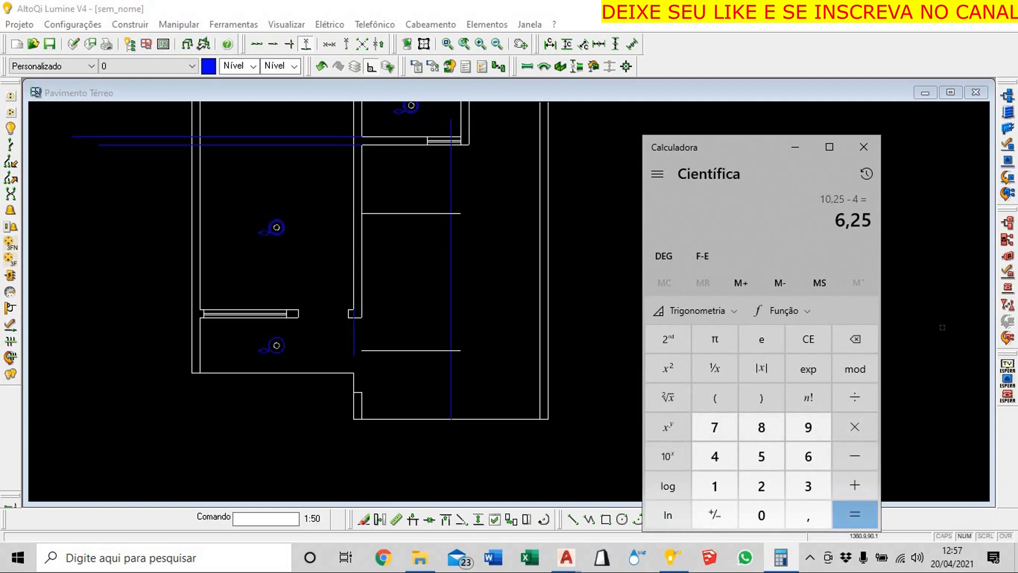
left_click(864, 457)
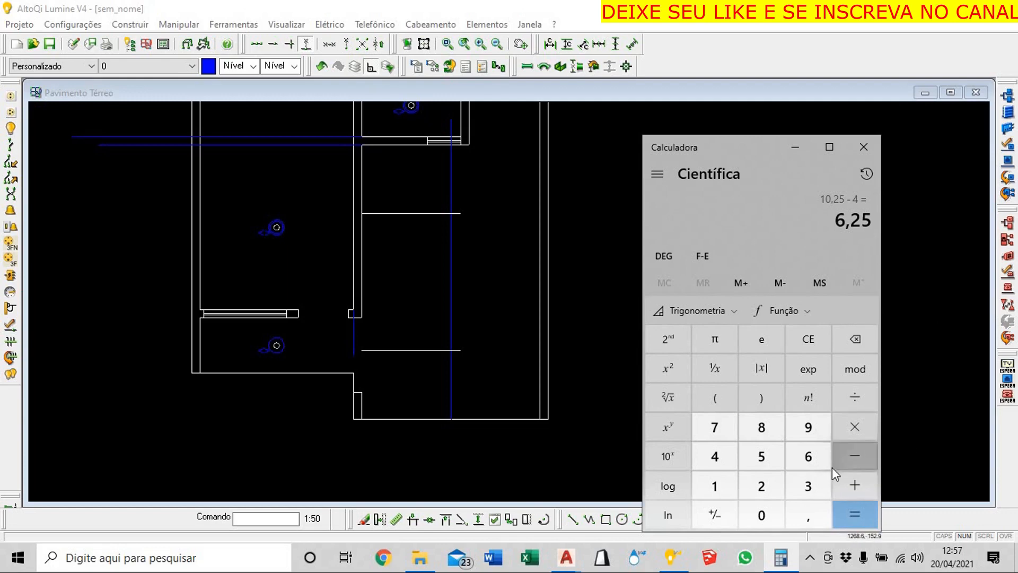
left_click(714, 456)
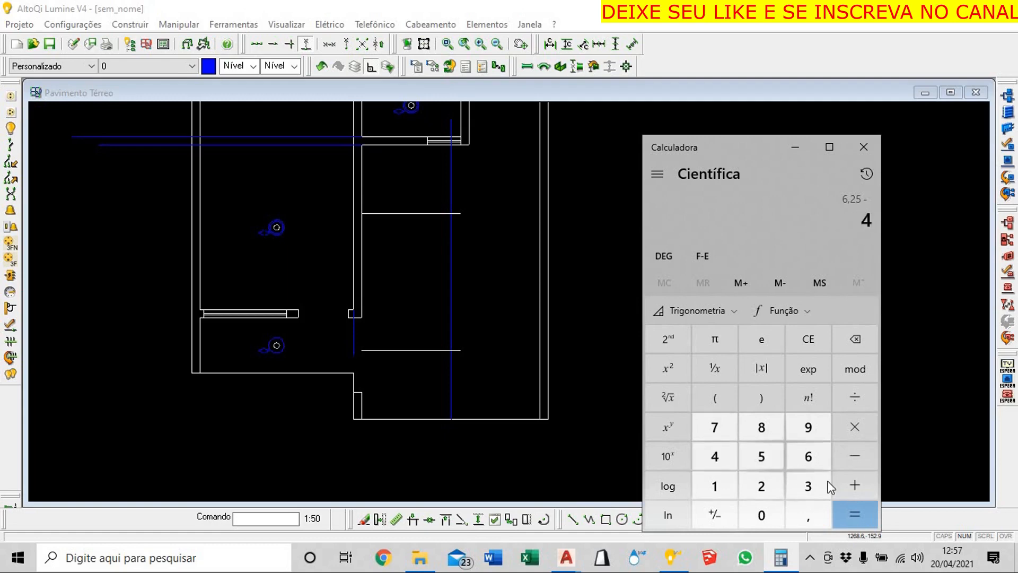
left_click(856, 514)
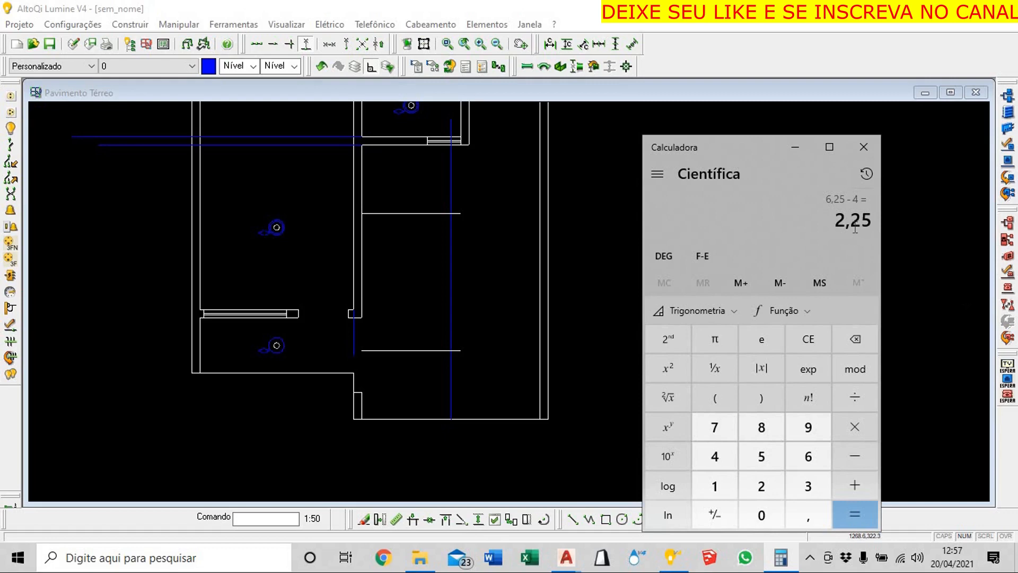
left_click(799, 151)
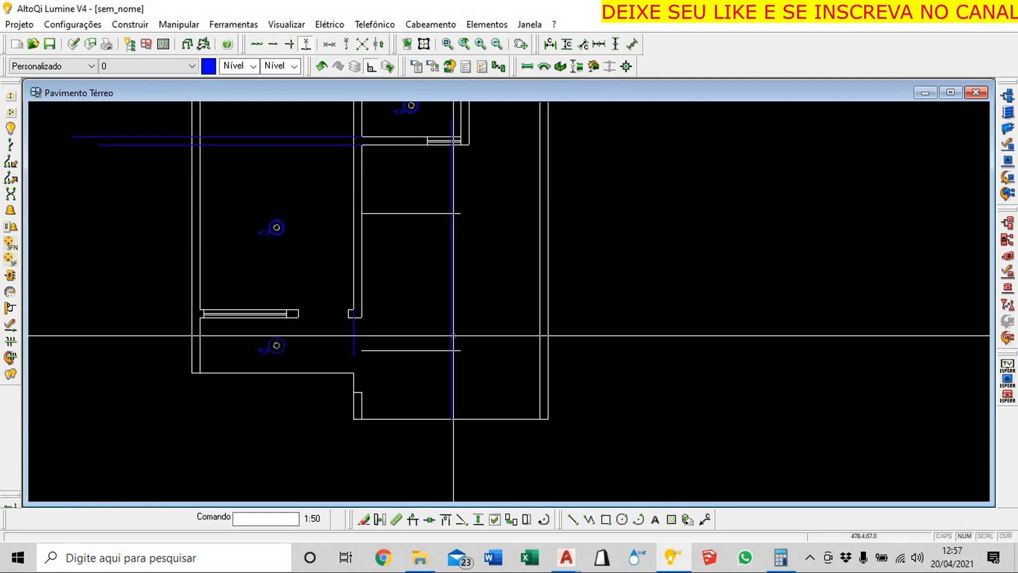
Place a 100 W surface-mounted incandescent ceiling lamp at 295 cm elevation on the intersection of the garage's guide lines nearest the laundry
left_click(19, 127)
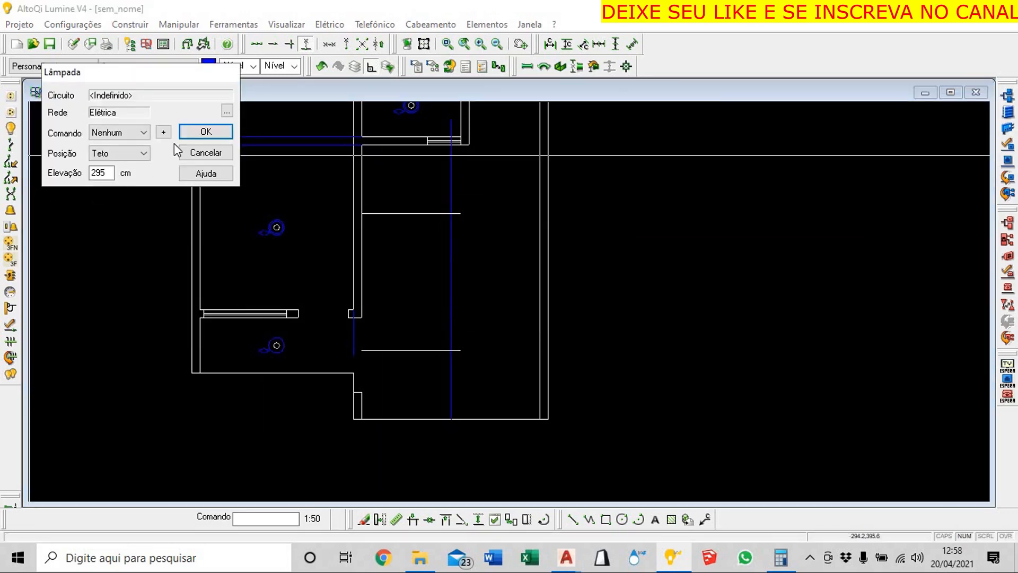
left_click(200, 131)
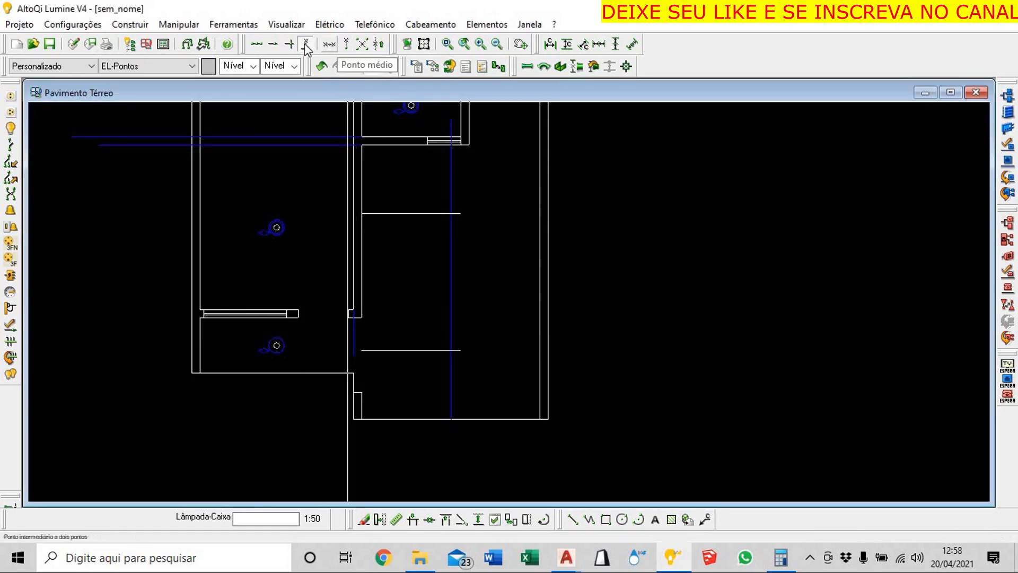
left_click(290, 43)
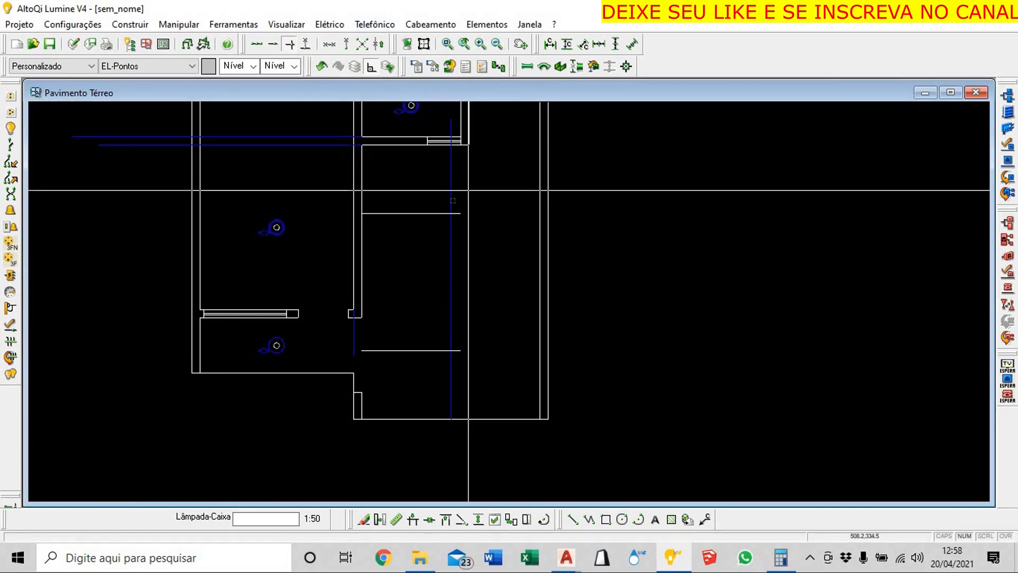
left_click(467, 244)
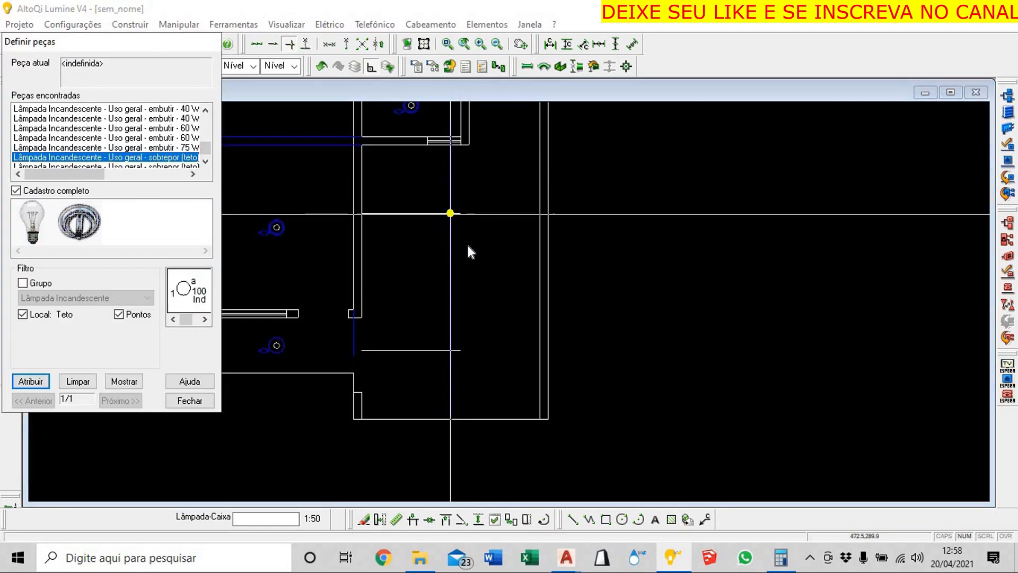
left_click_drag(93, 179, 124, 177)
scroll(135, 159, "down", 1)
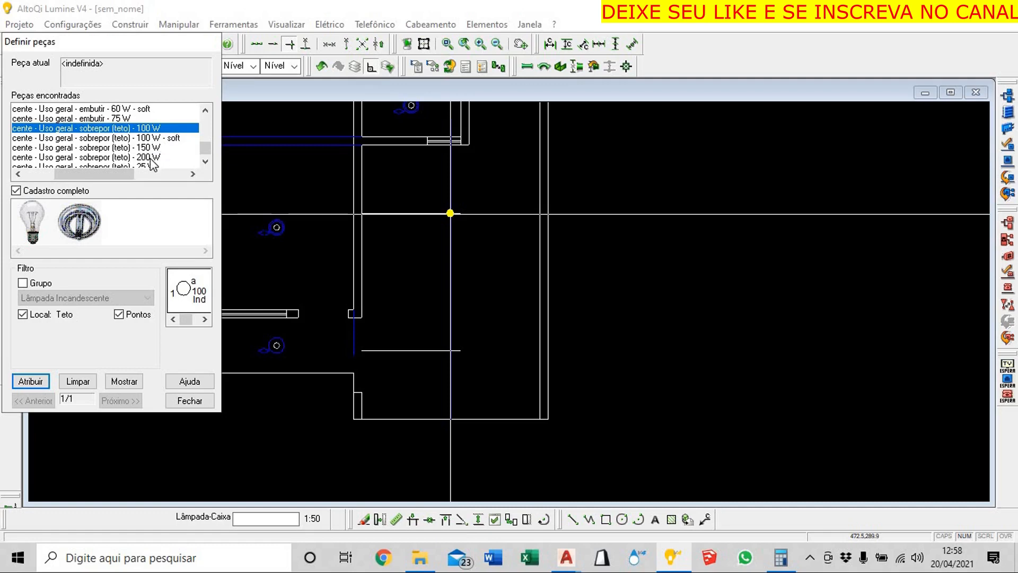
left_click(206, 161)
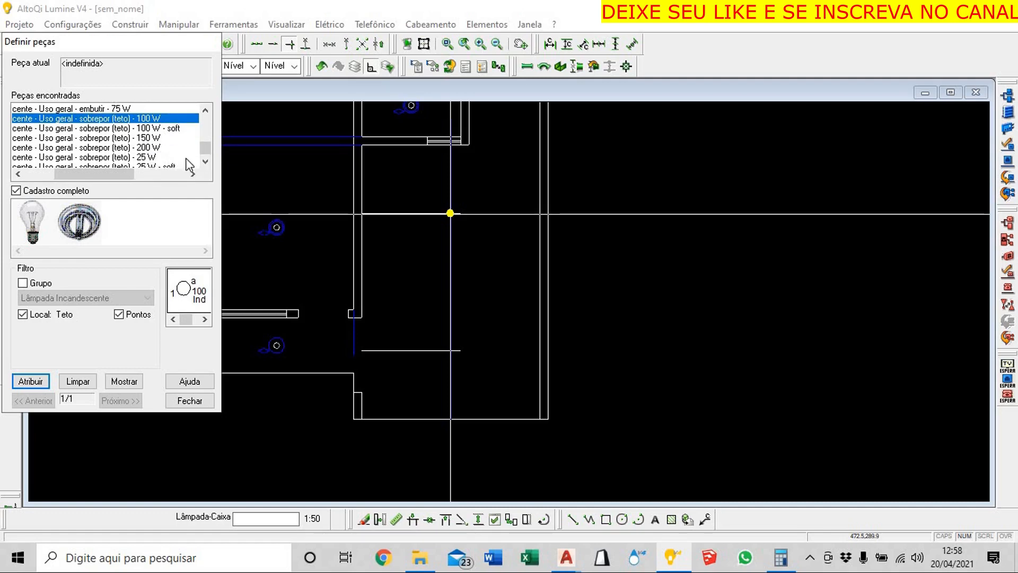
scroll(170, 157, "up", 1)
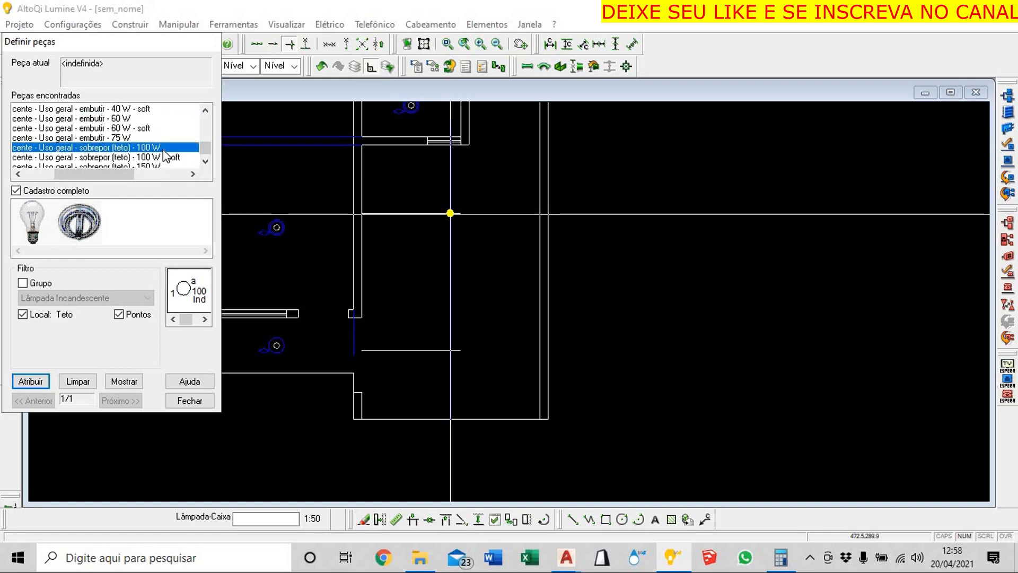
scroll(163, 151, "down", 1)
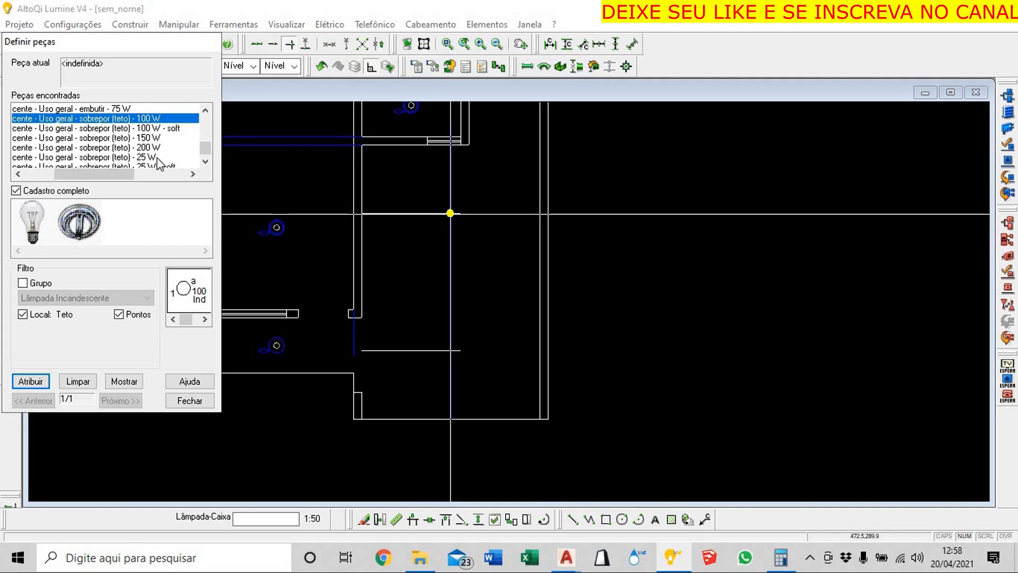
left_click(30, 380)
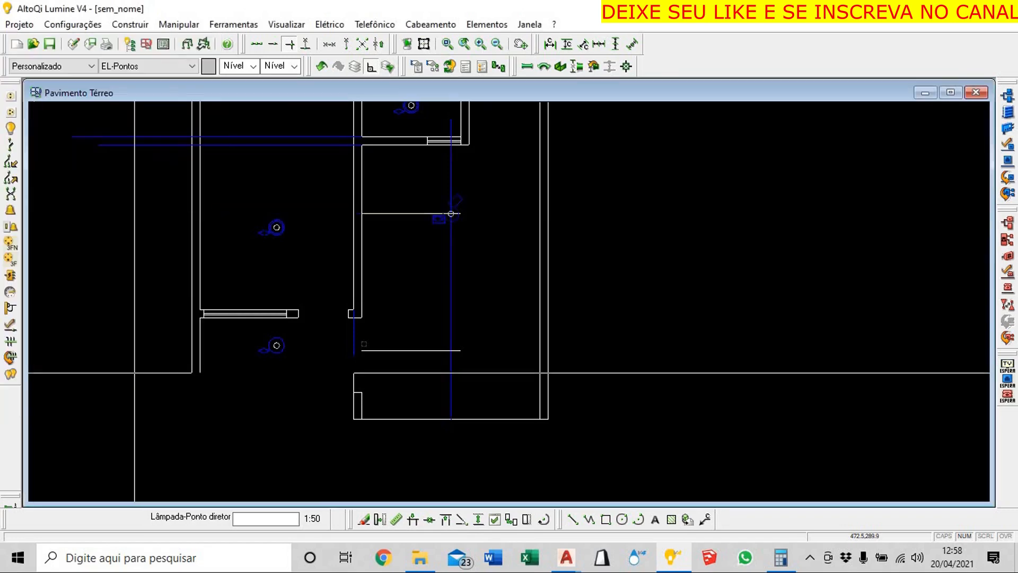
left_click(450, 213)
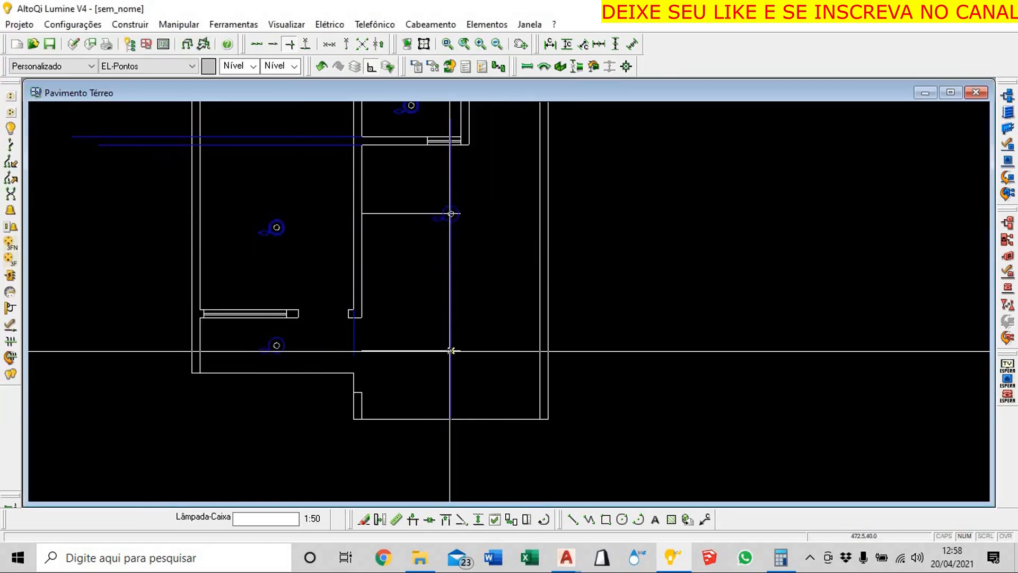
Place a second 100 W surface-mounted incandescent ceiling lamp on the guide-line intersection nearest the garage's front boundary
left_click(451, 350)
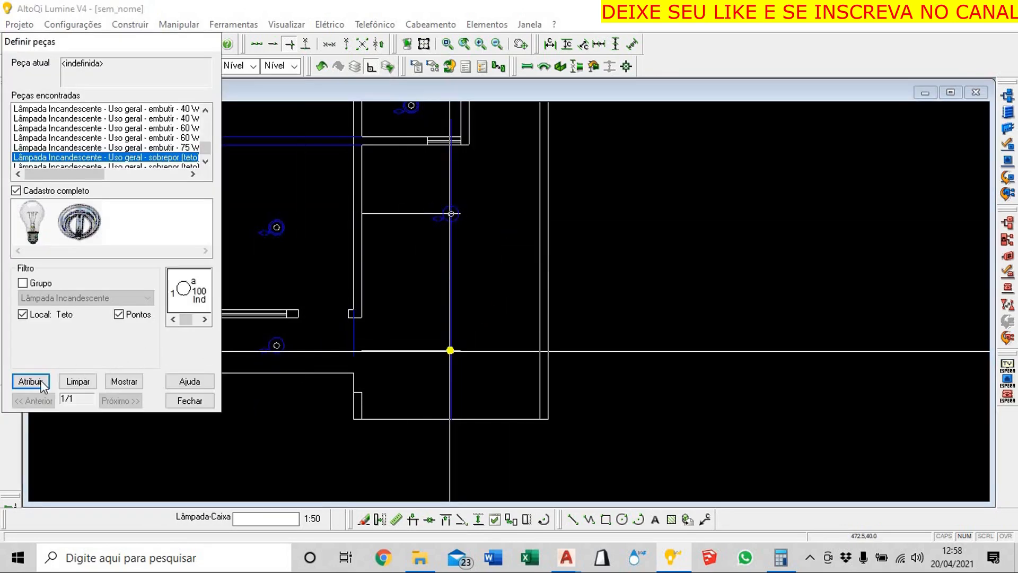
left_click_drag(51, 177, 77, 177)
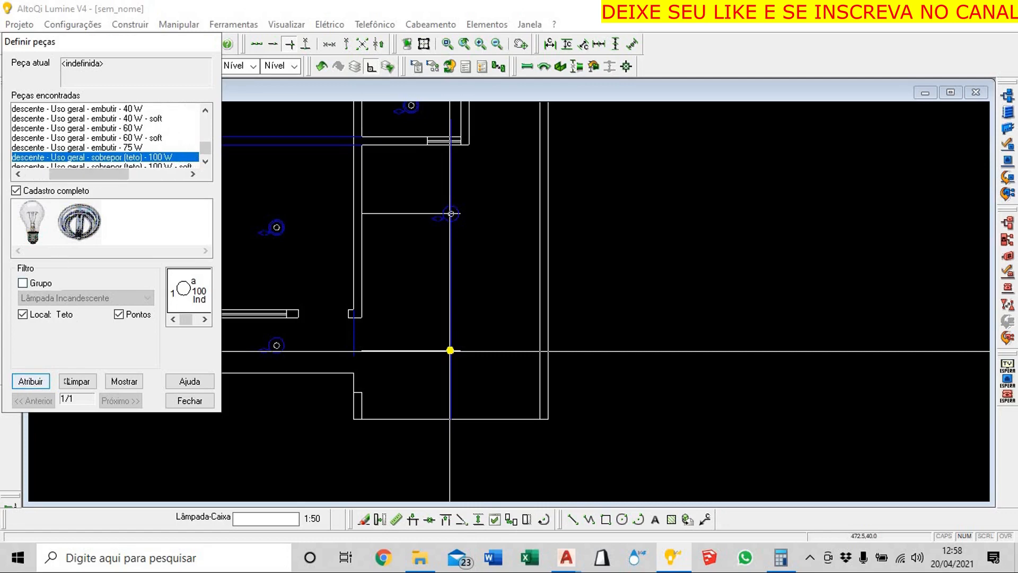
left_click(32, 381)
left_click(711, 390)
key("Escape")
Review the lamp points across the whole ground floor and the open areas around the house against the furnished plan
scroll(677, 322, "down", 2)
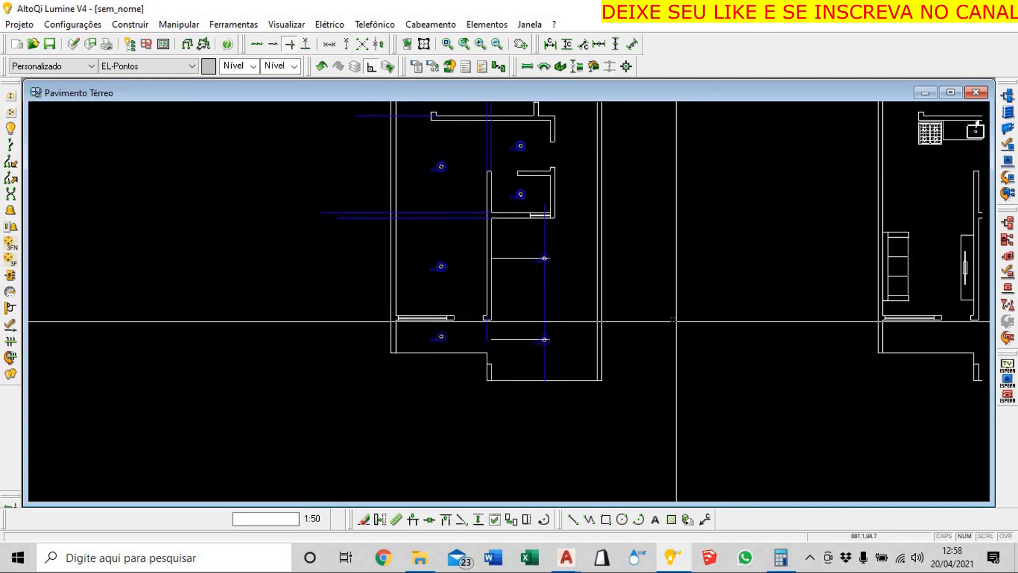
scroll(676, 321, "down", 3)
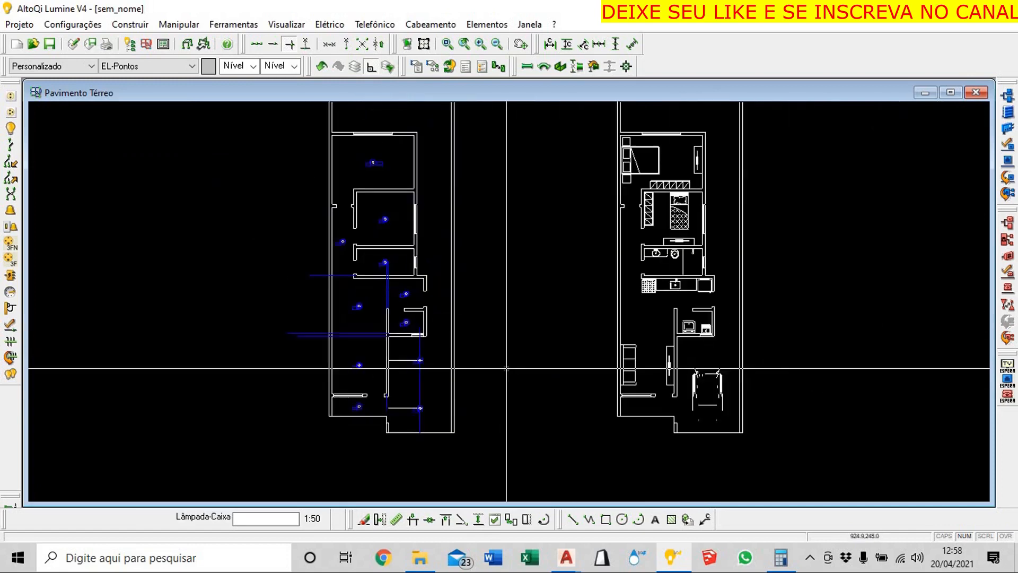
scroll(506, 368, "up", 1)
scroll(417, 232, "down", 1)
middle_click_drag(417, 231, 438, 329)
middle_click_drag(489, 301, 491, 237)
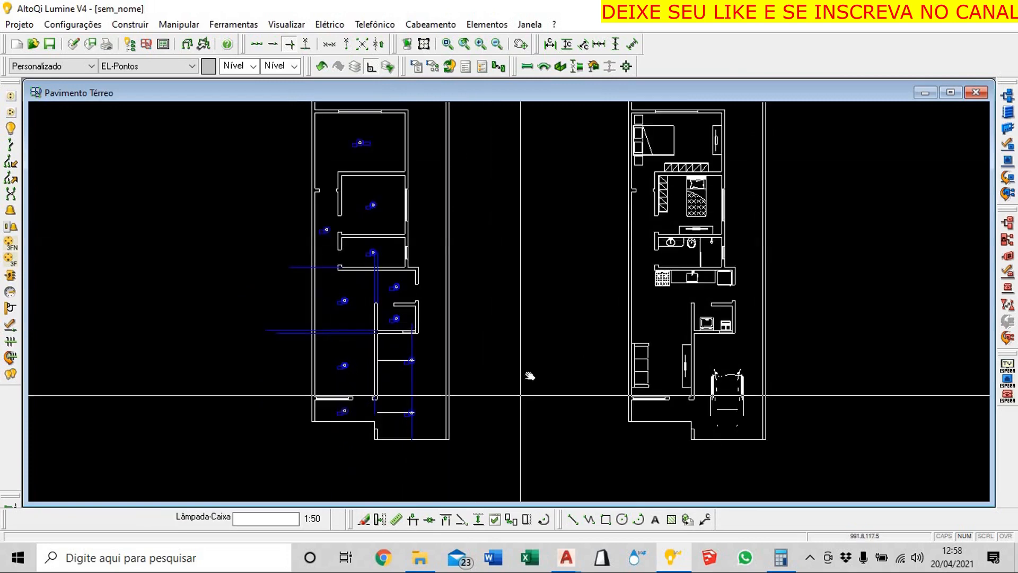
middle_click_drag(520, 395, 527, 378)
middle_click_drag(509, 350, 499, 374)
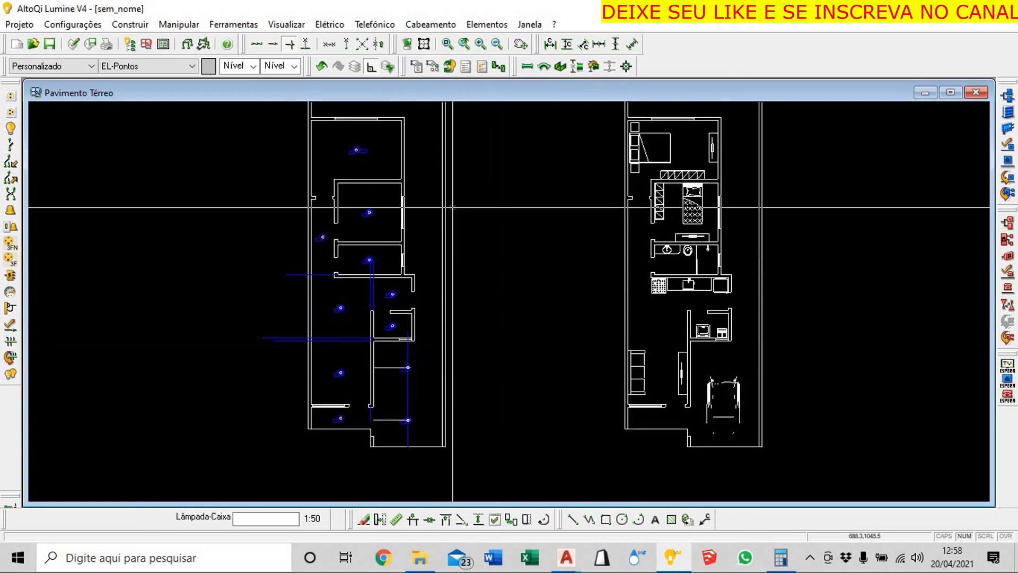
key("Escape")
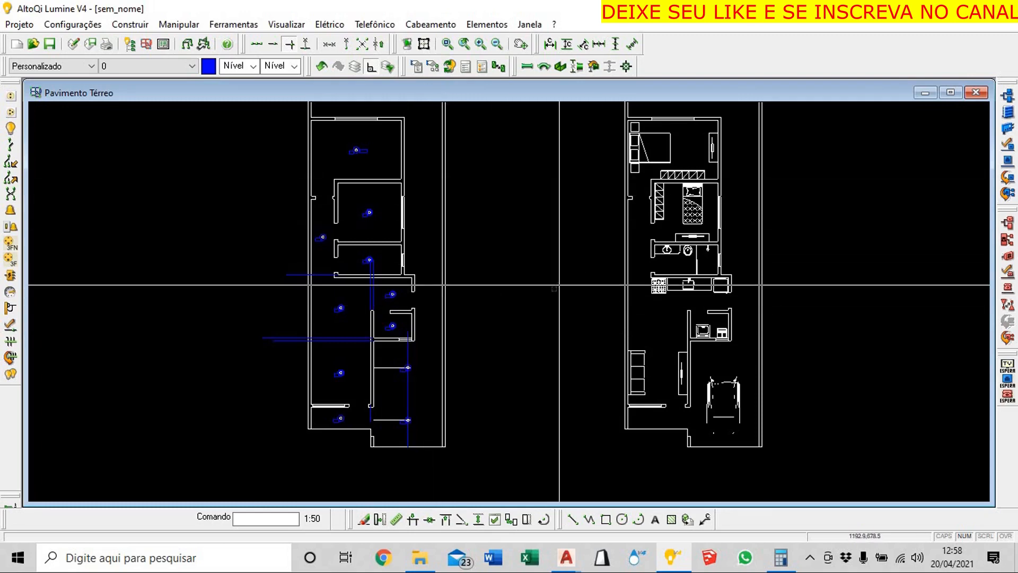
scroll(508, 304, "up", 2)
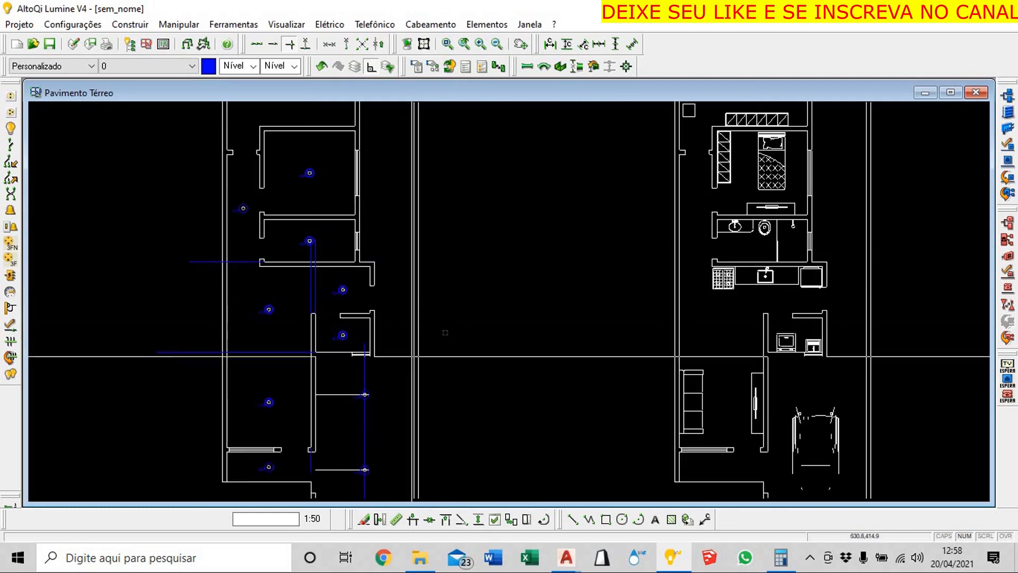
scroll(416, 352, "down", 3)
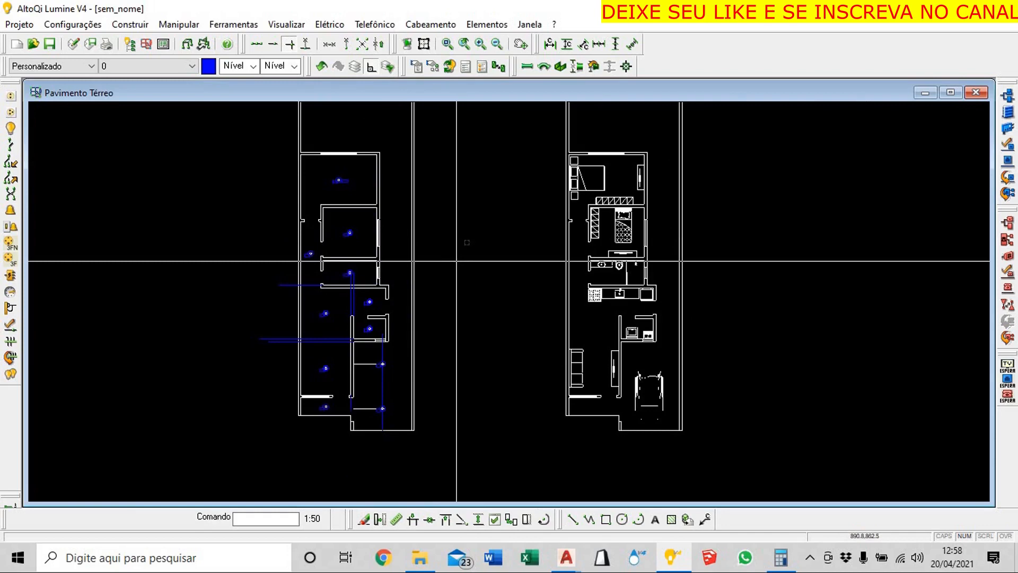
scroll(452, 302, "up", 1)
middle_click_drag(470, 323, 474, 321)
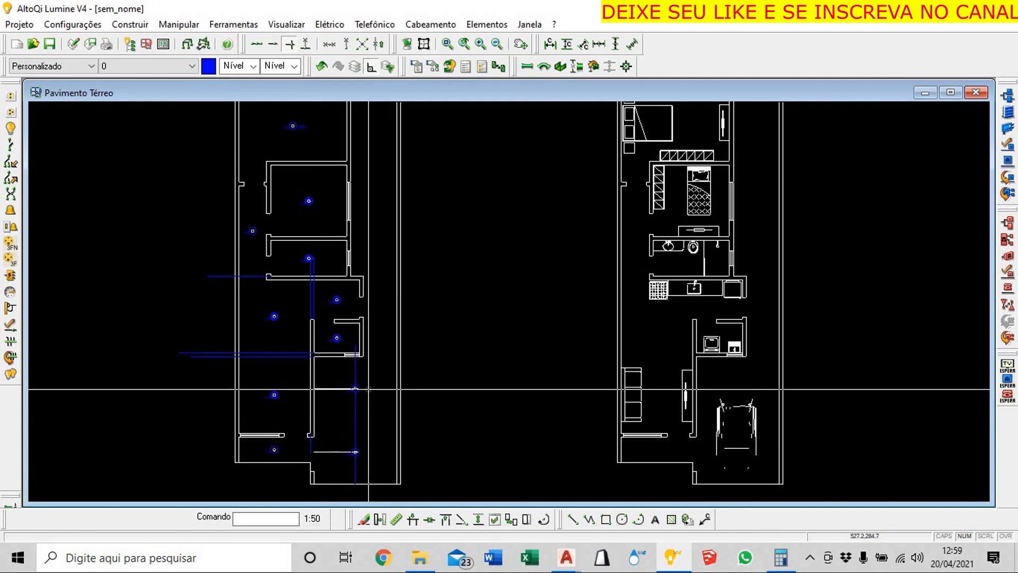
scroll(368, 389, "up", 1)
middle_click_drag(368, 389, 383, 481)
scroll(401, 425, "down", 3)
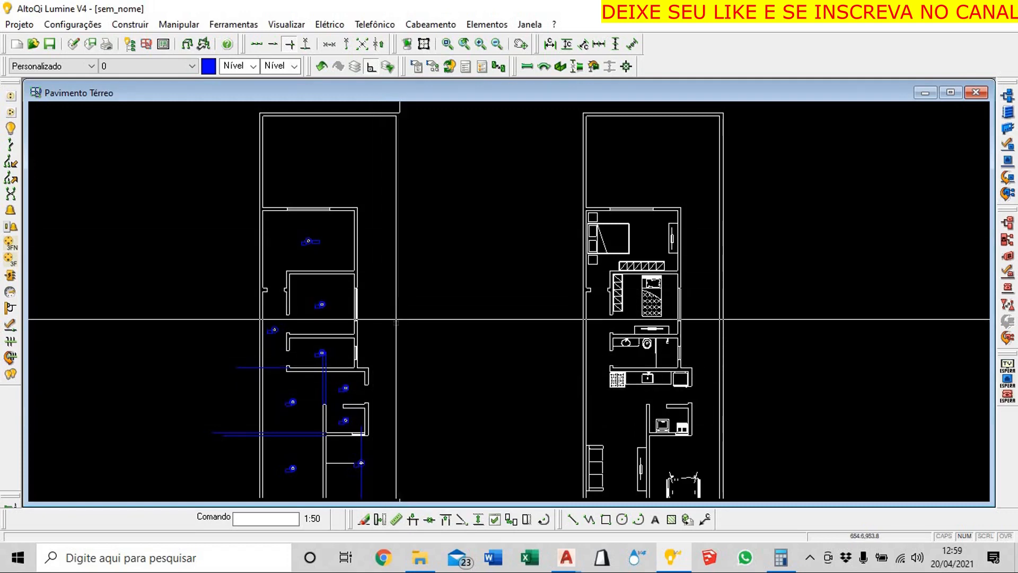
middle_click_drag(447, 363, 446, 354)
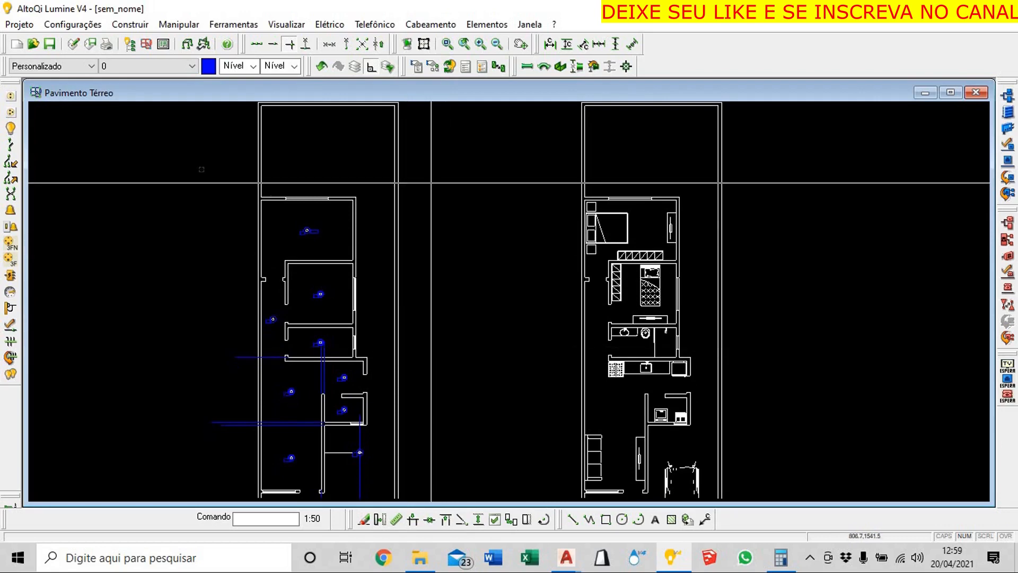
Set up a new lamp in the Alta position at 180 cm elevation, with a distance of 5 from its reference line
left_click(11, 129)
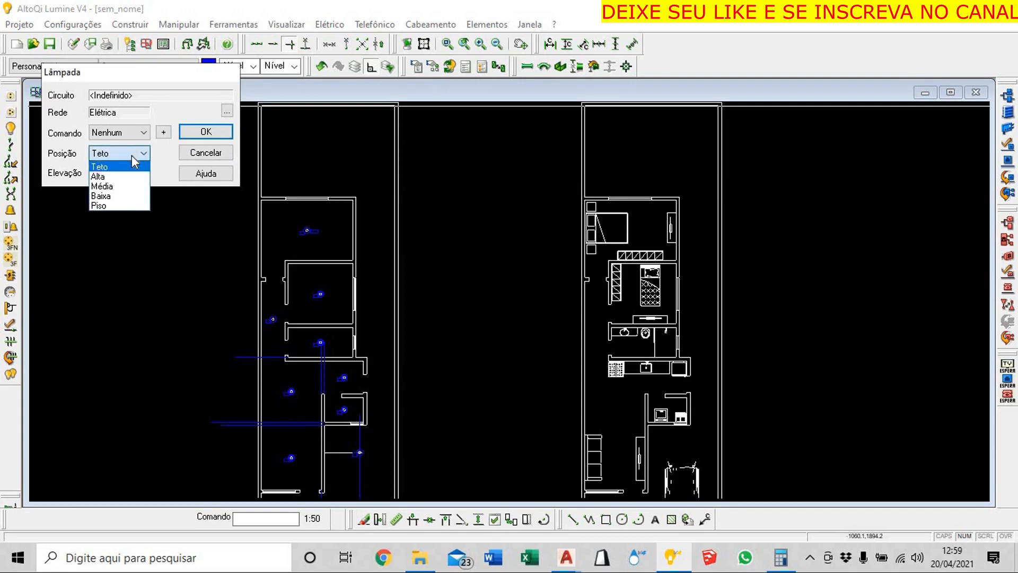
left_click(115, 178)
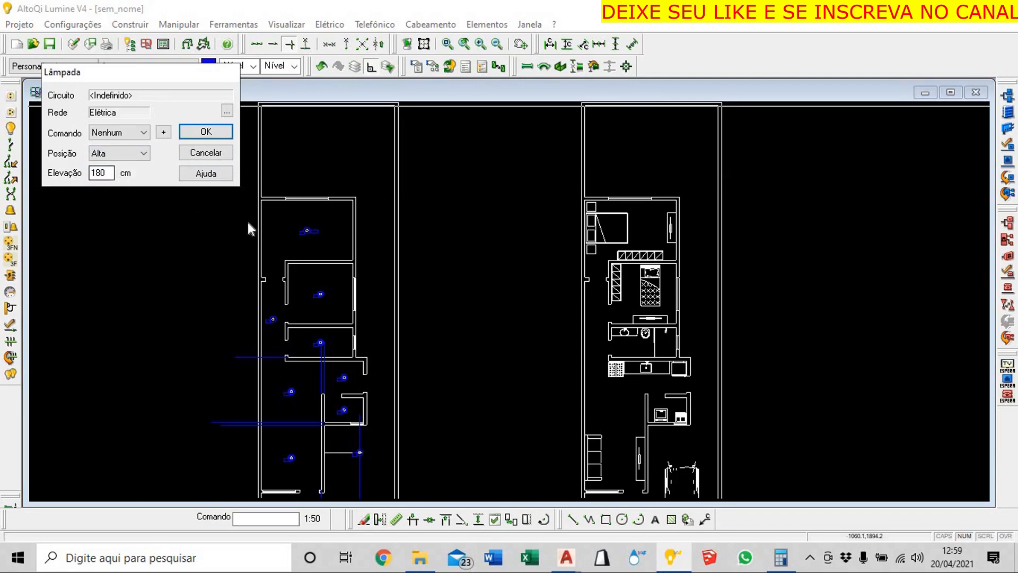
left_click(207, 132)
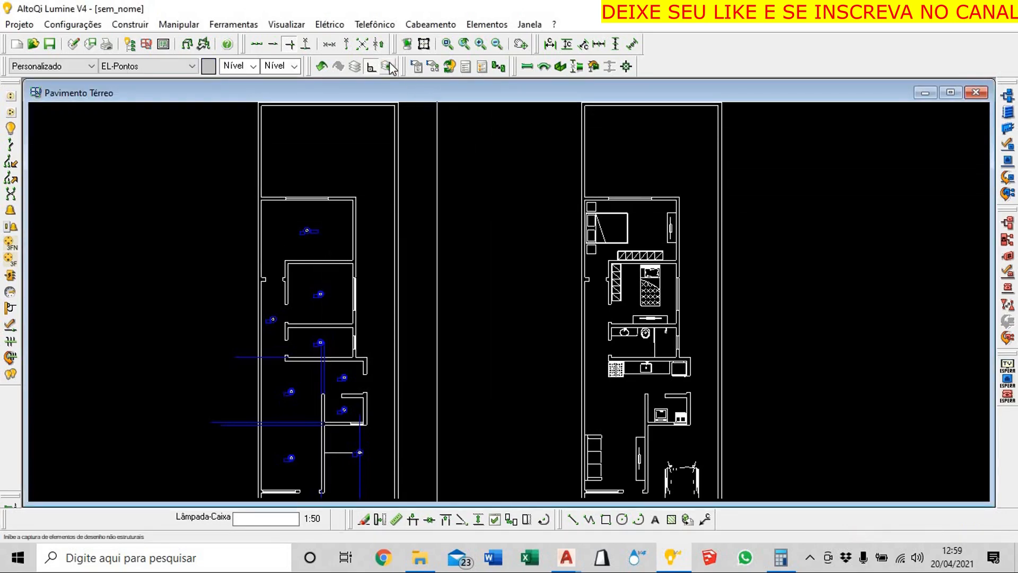
left_click(379, 46)
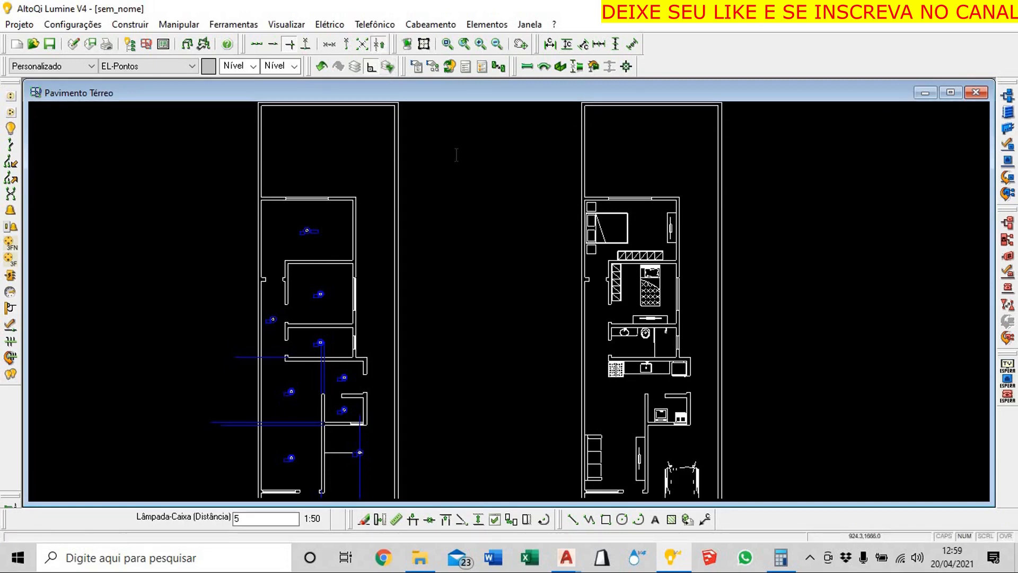
key("Return")
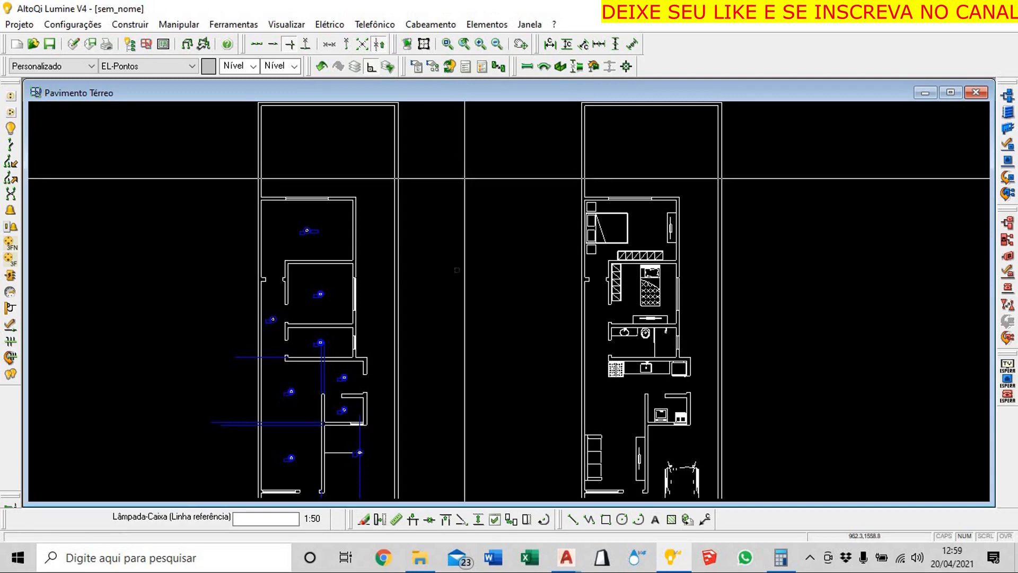
Position the lamp point on the side boundary wall opposite the kitchen's side opening, directed across the wall
scroll(393, 340, "up", 2)
scroll(360, 347, "up", 1)
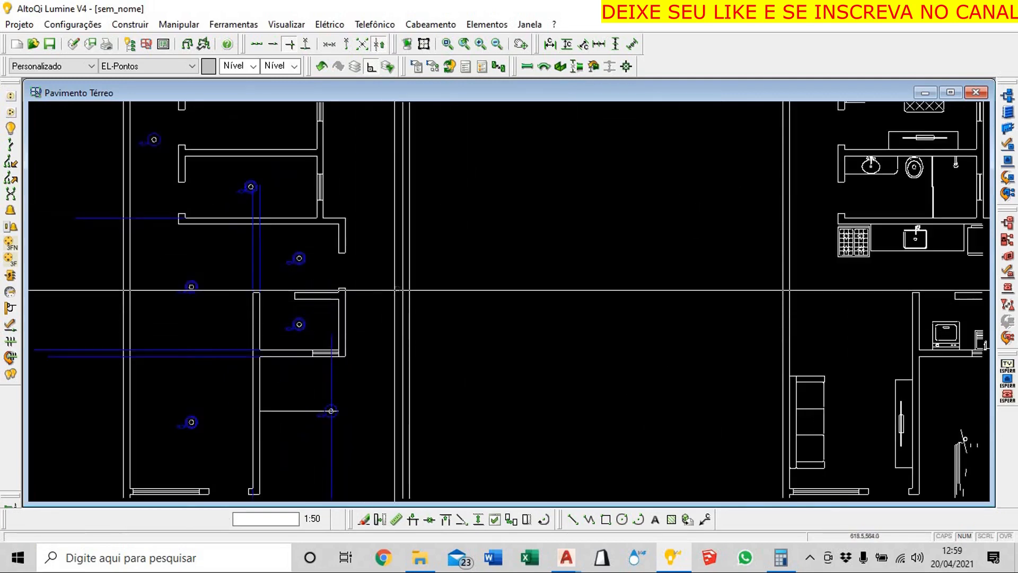
left_click(403, 283)
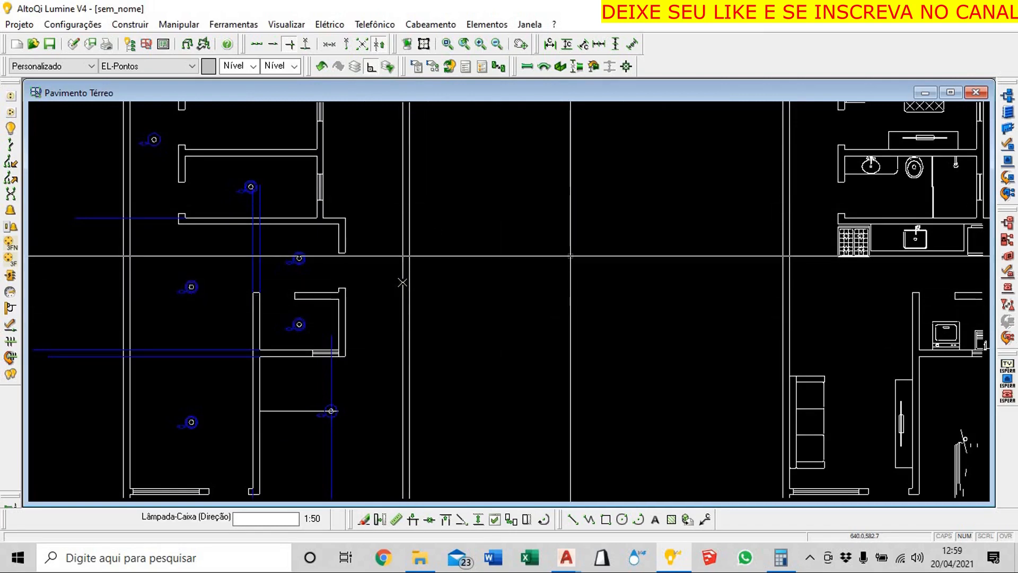
left_click(570, 256)
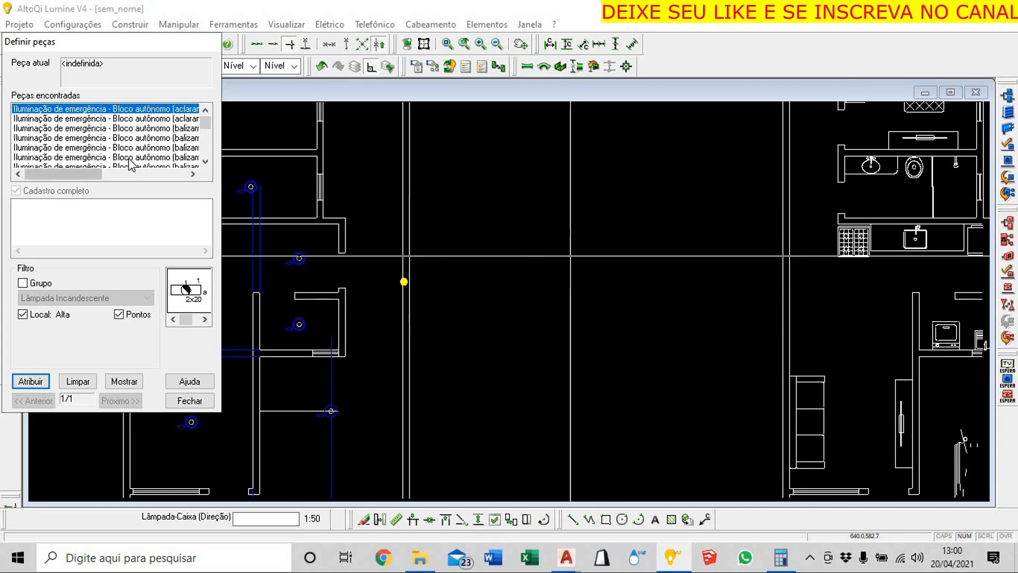
Assign the general-use wall surface-mounted 100 W incandescent part to the lamp point and orient its symbol towards the house
scroll(130, 159, "down", 5)
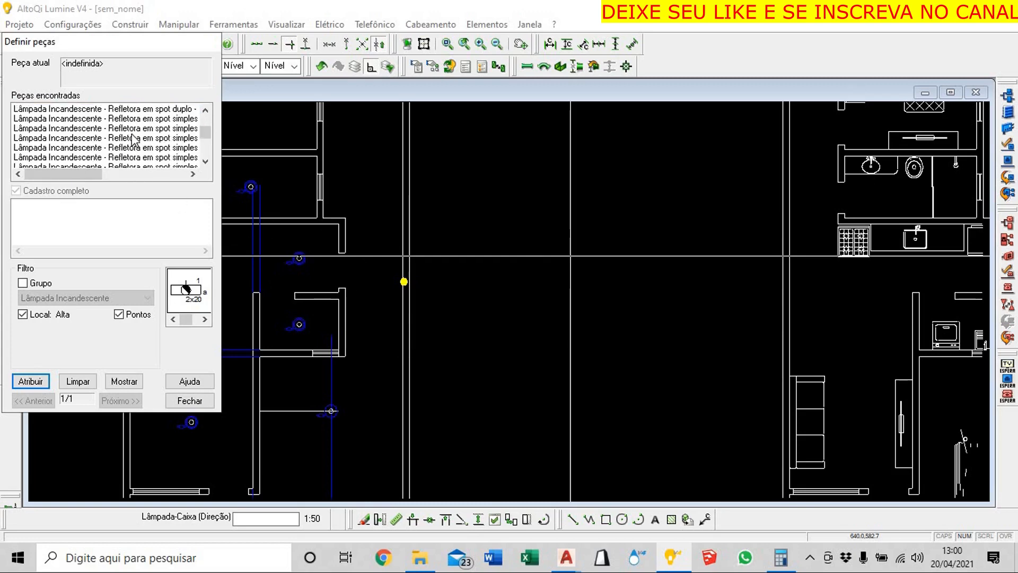
scroll(132, 139, "down", 3)
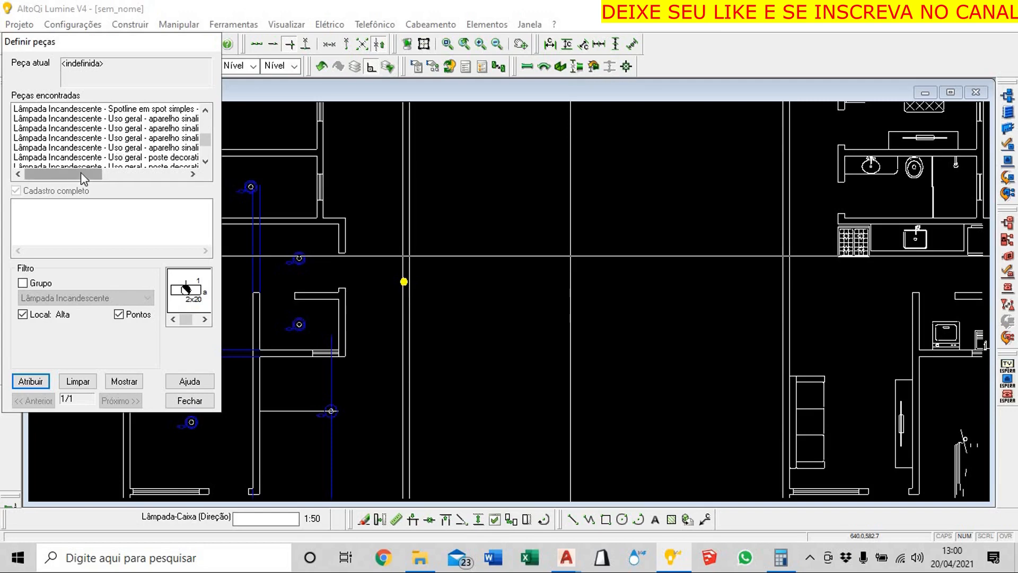
left_click_drag(82, 177, 126, 178)
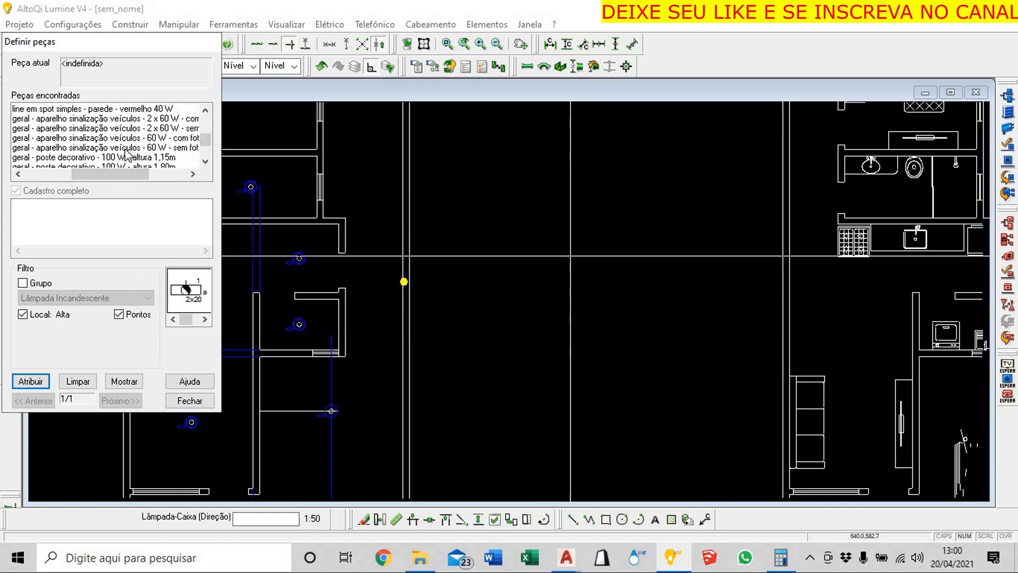
scroll(127, 154, "down", 3)
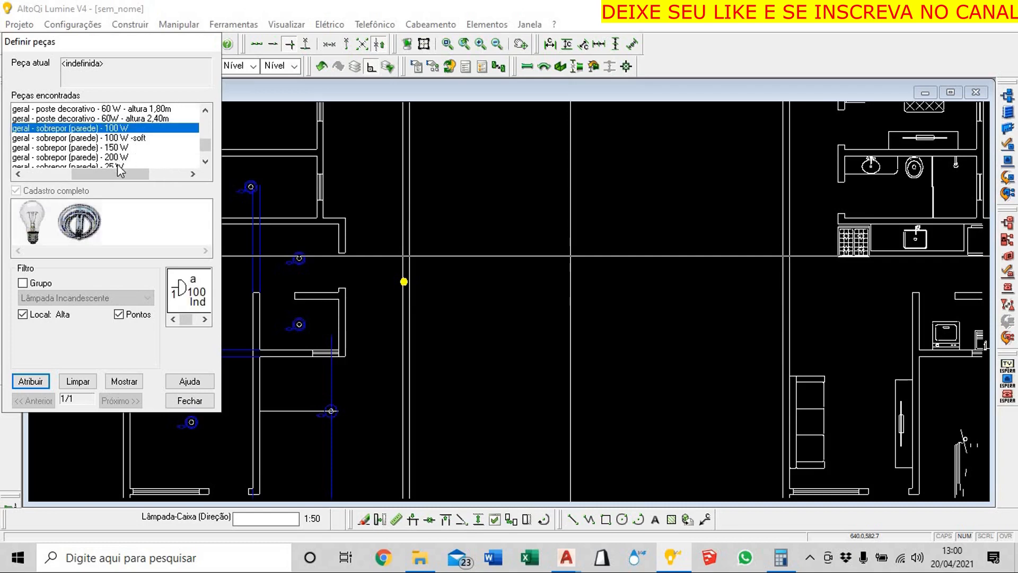
left_click_drag(121, 177, 129, 142)
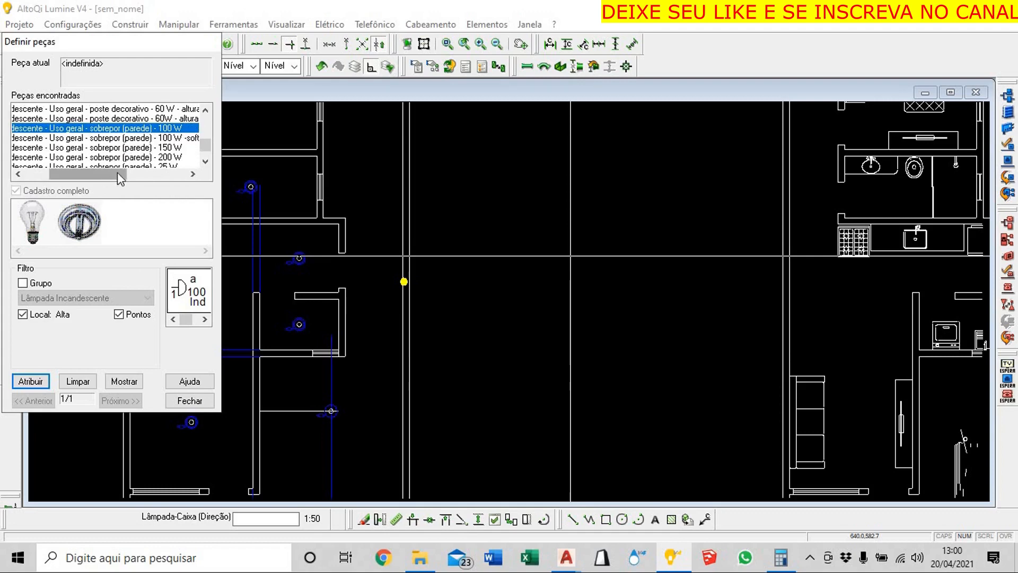
left_click_drag(121, 179, 156, 253)
left_click(30, 381)
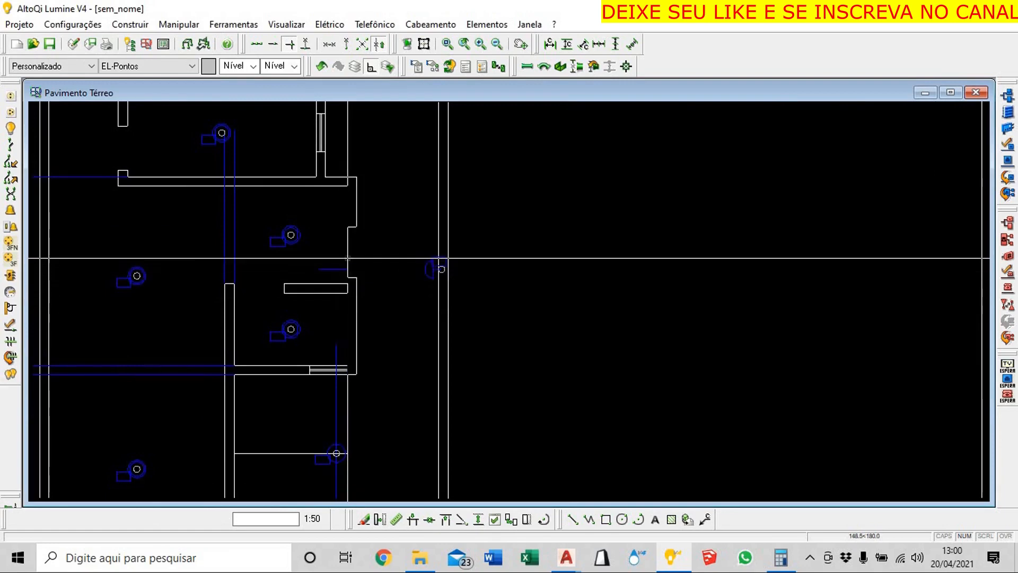
left_click(336, 258)
Place a second 100 W wall surface-mounted incandescent lamp on the side boundary wall opposite the middle bedroom's window
scroll(400, 343, "down", 3)
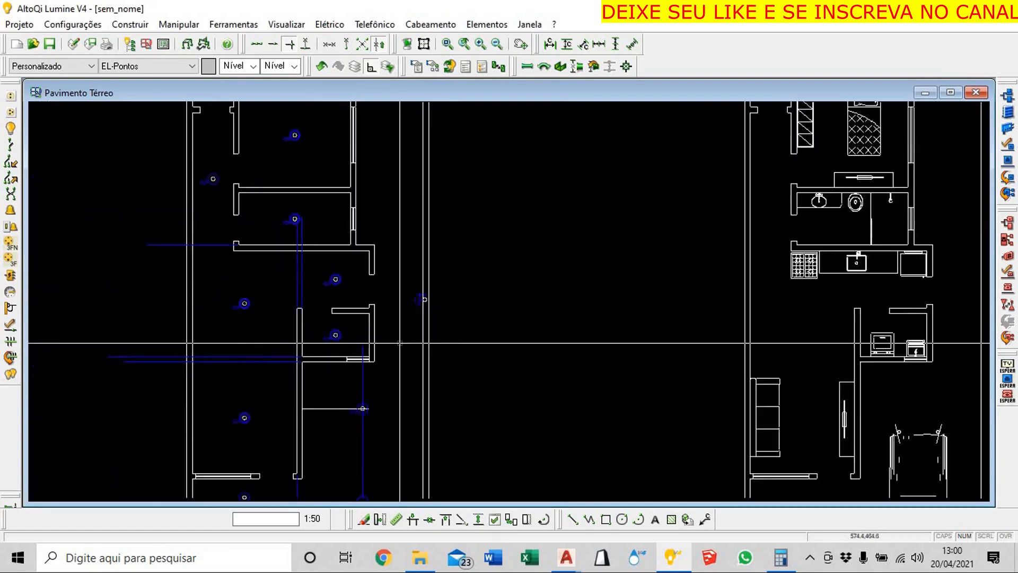
middle_click_drag(399, 343, 359, 409)
middle_click_drag(353, 361, 340, 388)
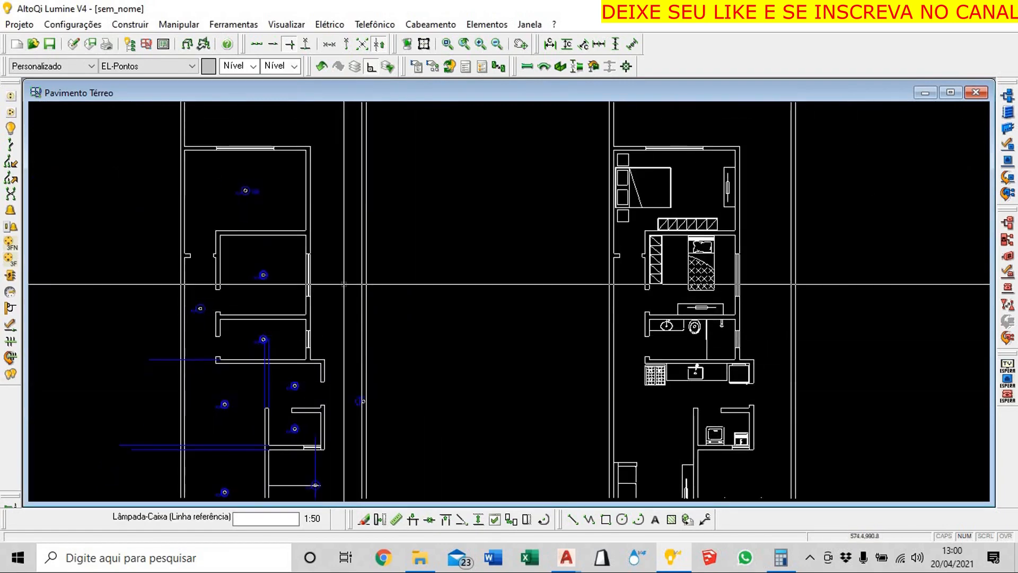
scroll(344, 285, "up", 2)
scroll(344, 284, "down", 1)
scroll(344, 284, "up", 2)
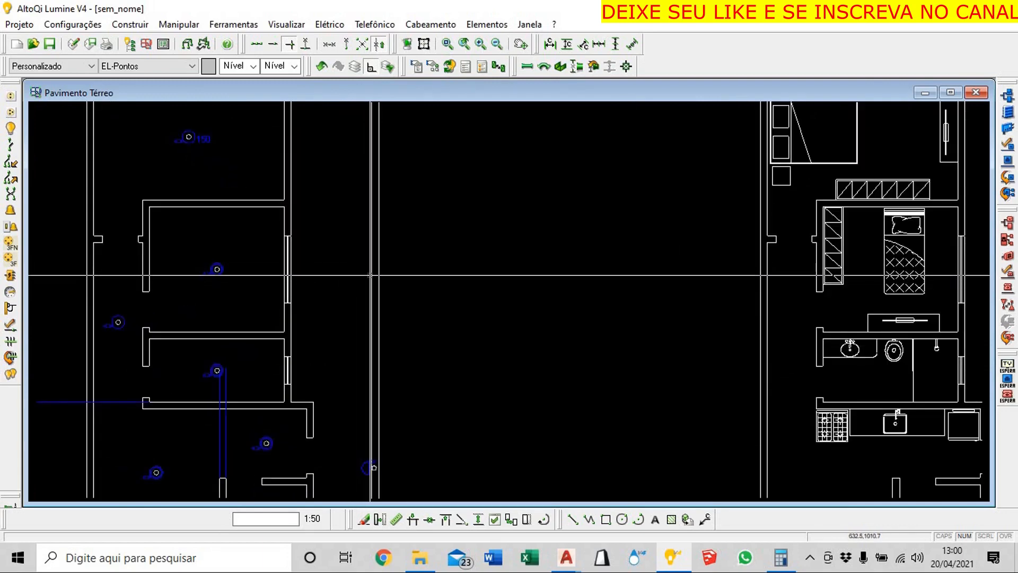
left_click(371, 276)
left_click(413, 314)
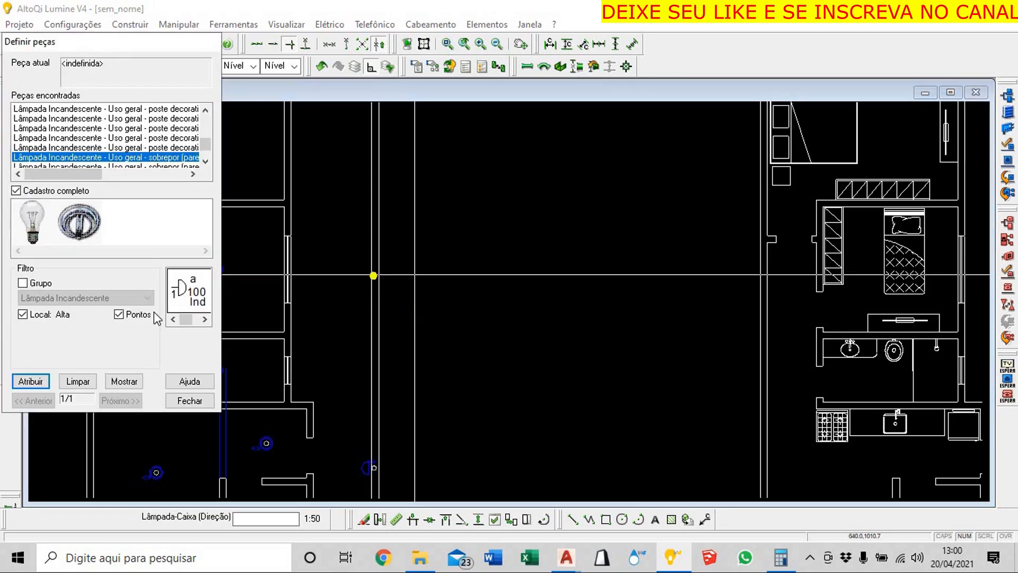
left_click(37, 377)
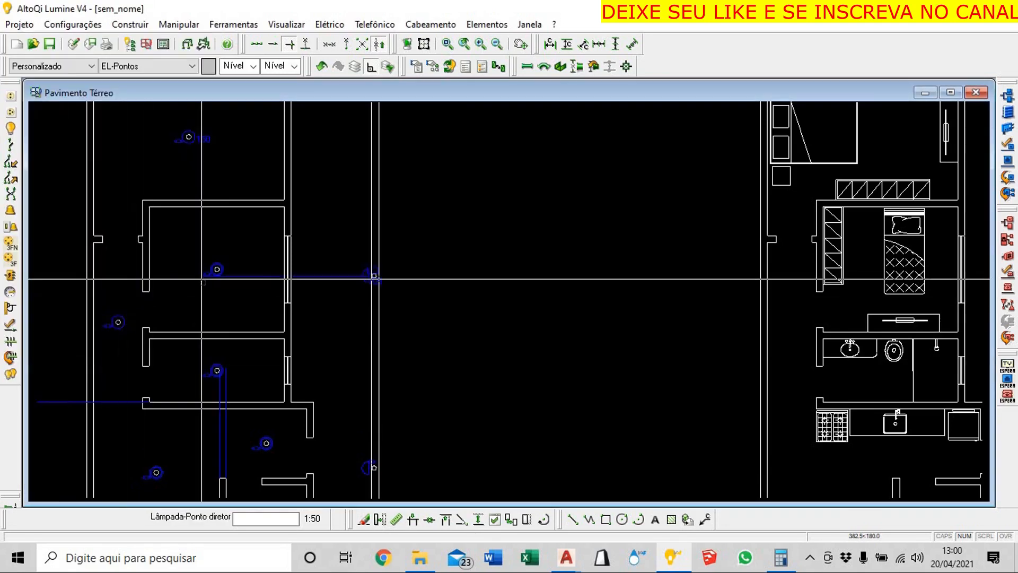
Try to place a 100 W wall lamp on the side boundary wall in line with the rear bedroom's back wall
scroll(360, 251, "up", 5)
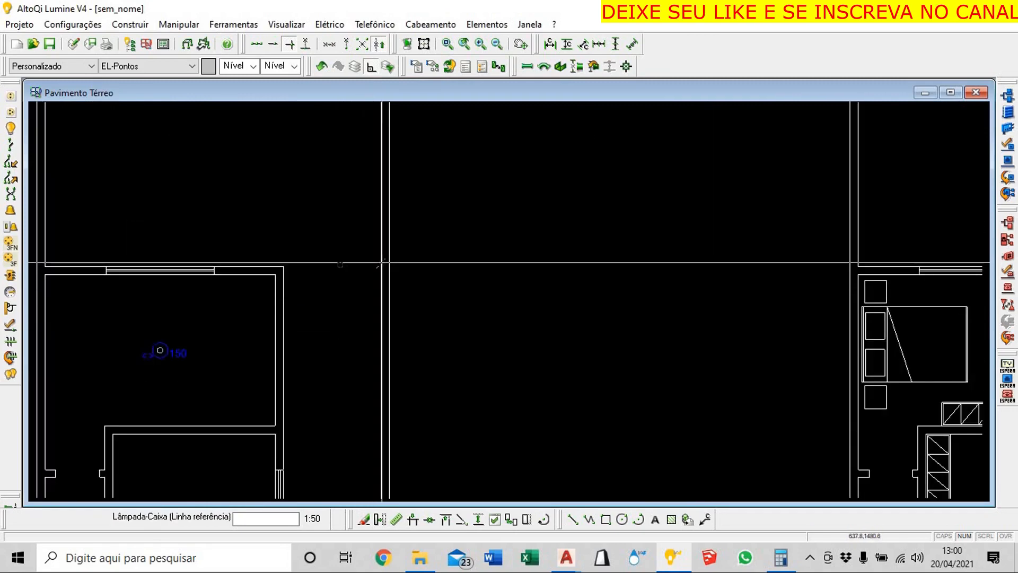
left_click(377, 264)
left_click(329, 267)
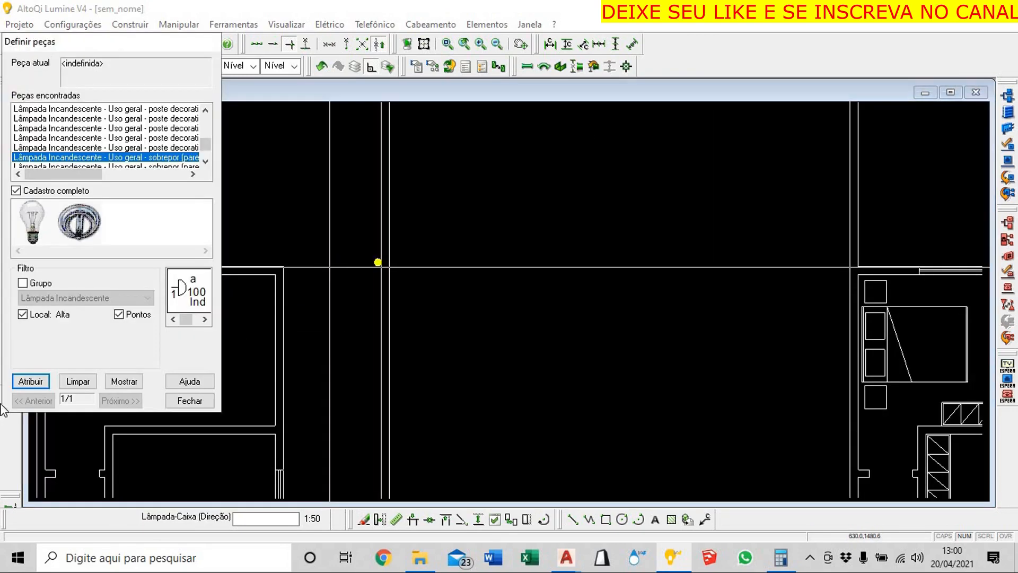
left_click(27, 386)
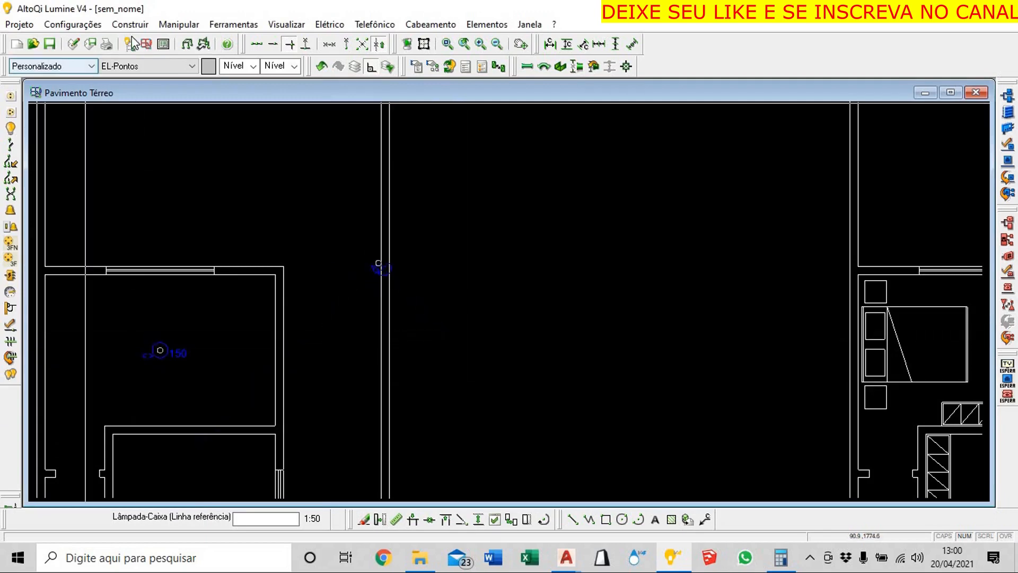
left_click(179, 25)
left_click(183, 38)
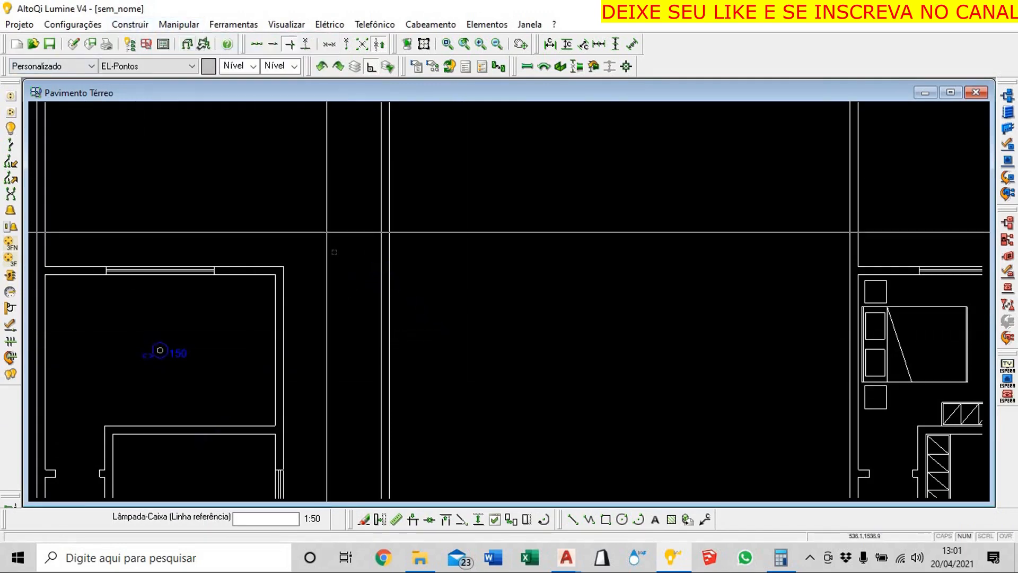
Place a third 100 W wall lamp at 180 cm on the side boundary wall, aligned with the rear bedroom's back wall
left_click(362, 253)
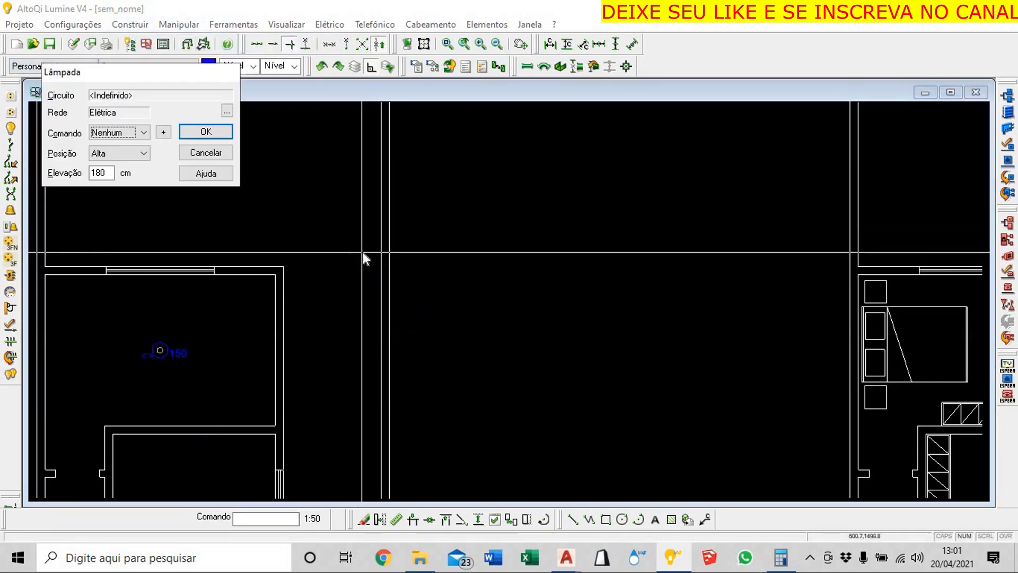
key("Escape")
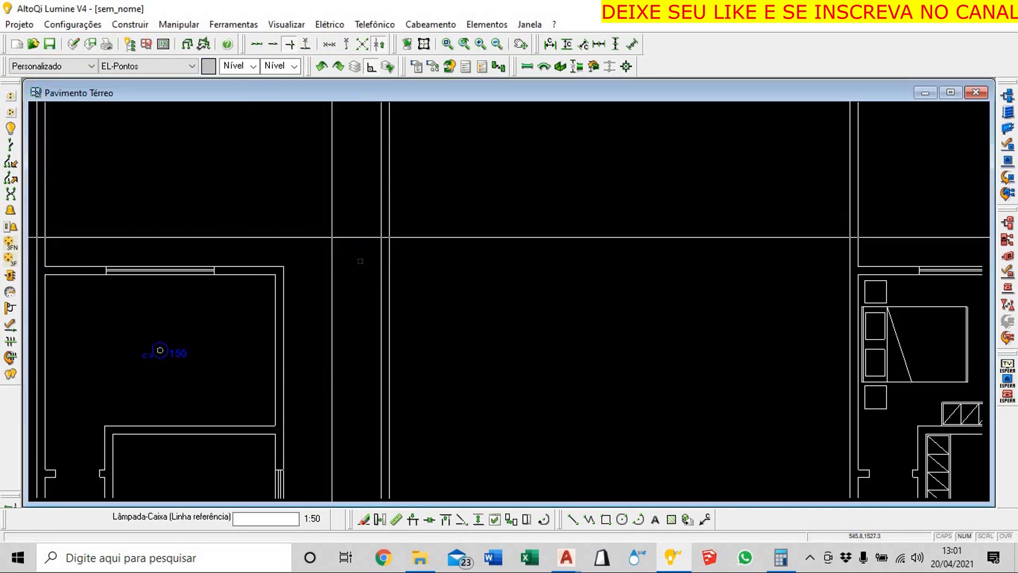
left_click(380, 267)
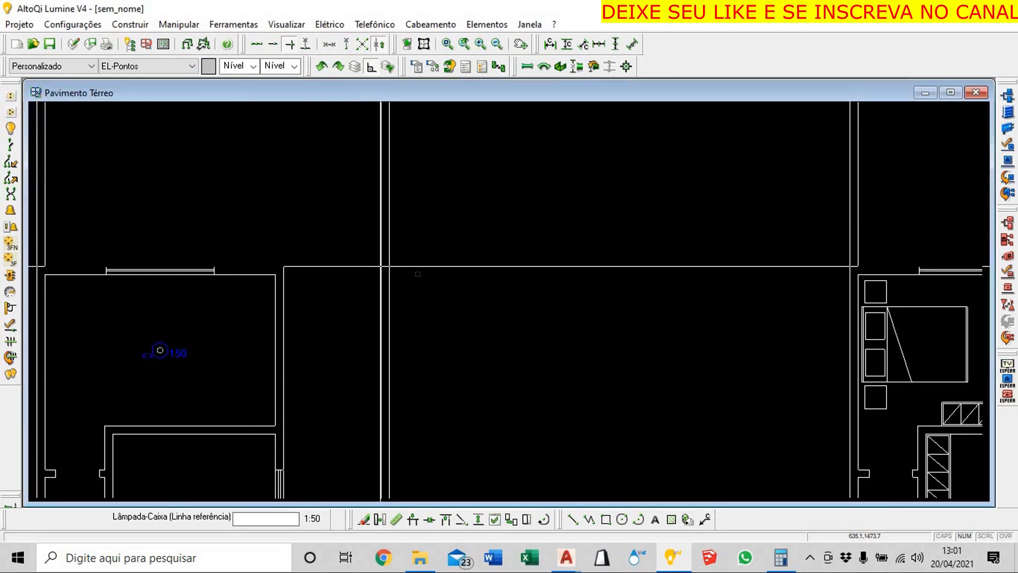
left_click(429, 348)
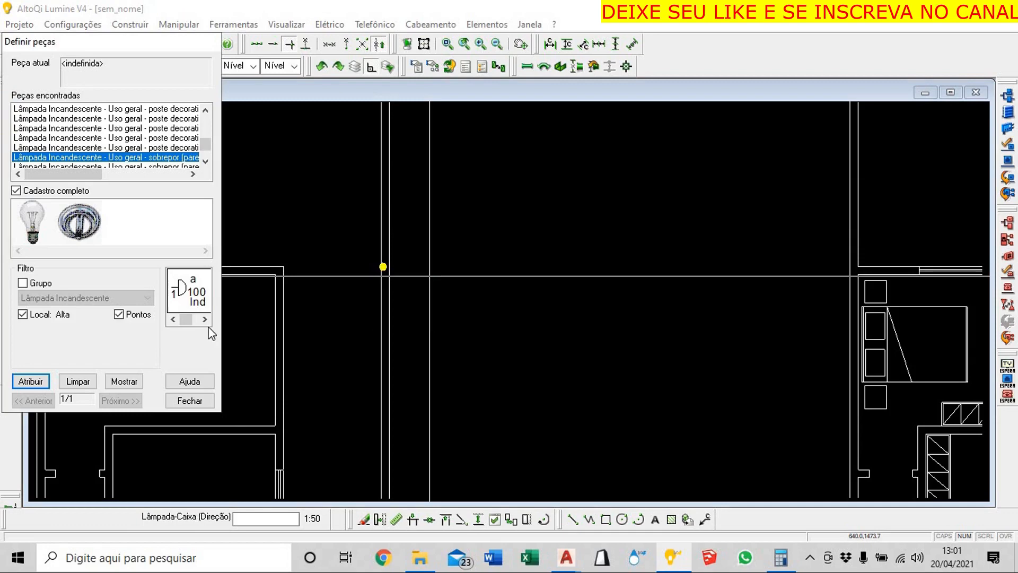
left_click(26, 382)
left_click(288, 280)
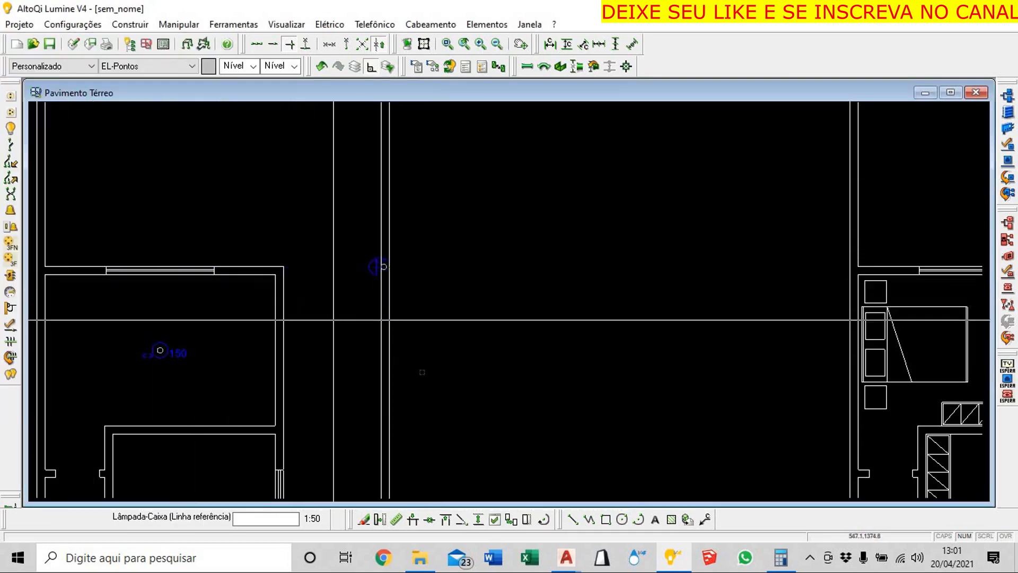
key("Escape")
Delete the three horizontal guide lines extending past the kitchen and living area's outer wall and the two vertical ones below the bathroom lamp
scroll(434, 376, "down", 5)
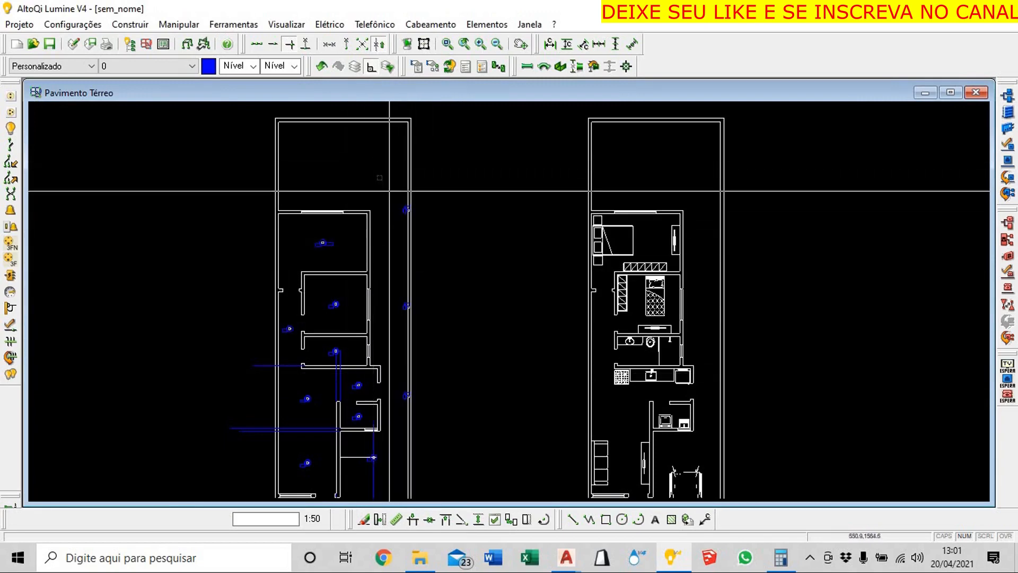
scroll(403, 318, "down", 2)
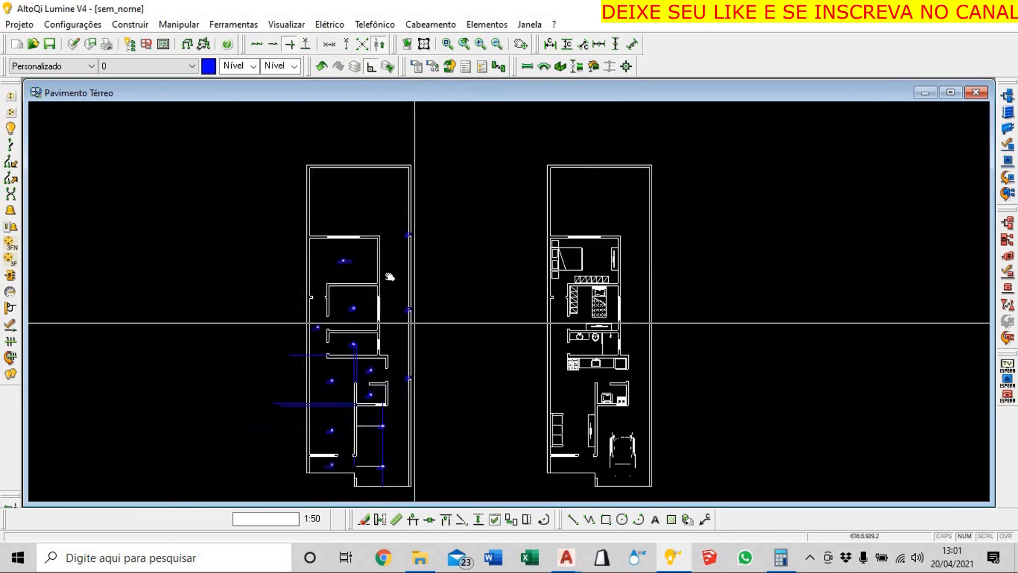
scroll(382, 290, "up", 2)
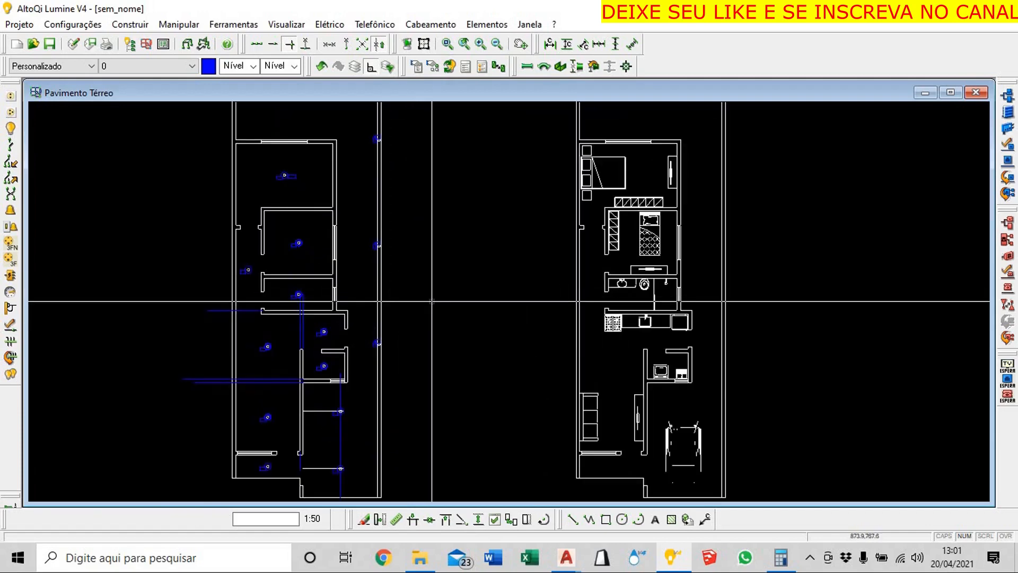
middle_click_drag(448, 334, 463, 322)
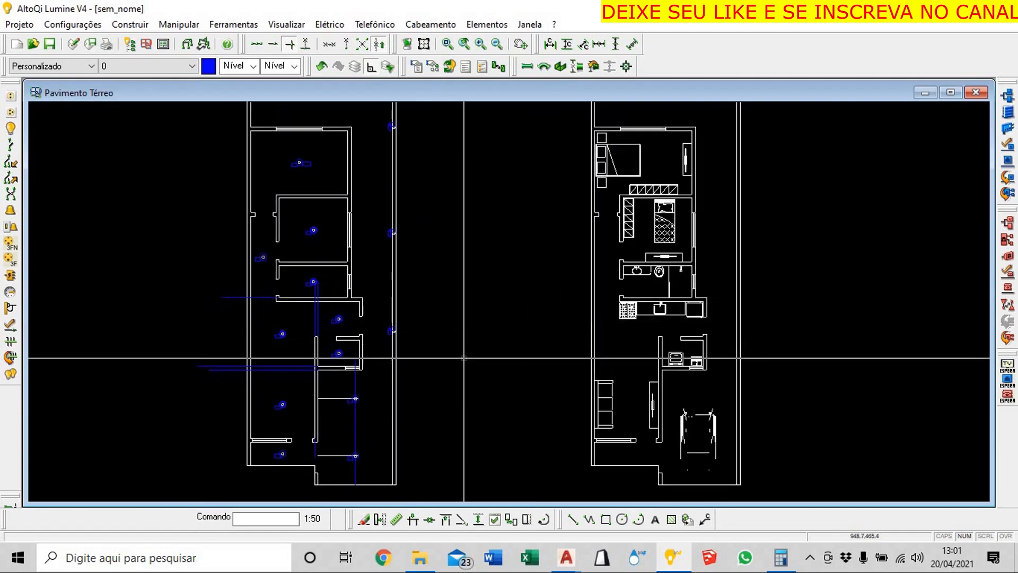
middle_click_drag(463, 358, 483, 360)
scroll(246, 292, "up", 1)
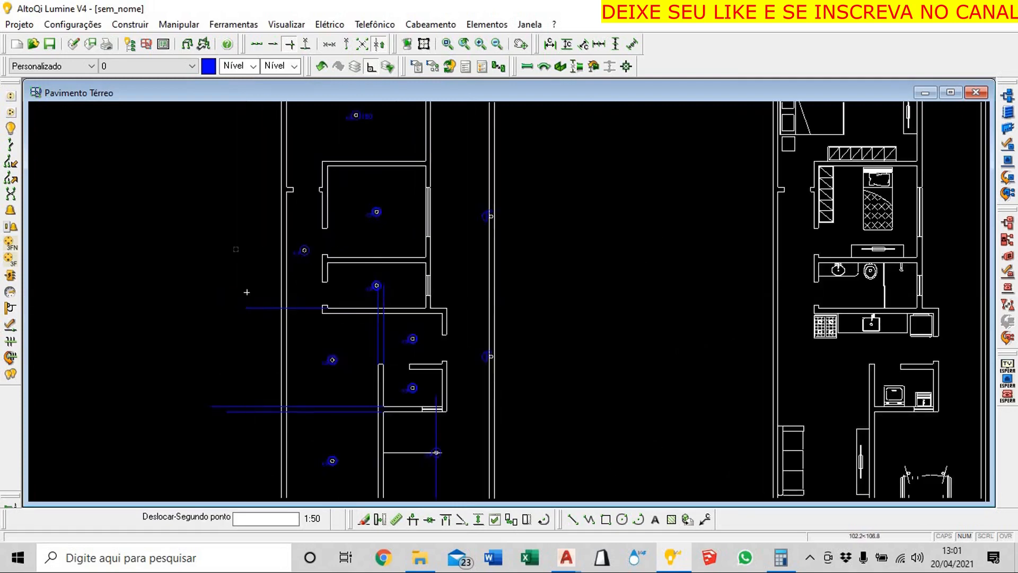
middle_click_drag(247, 292, 235, 249)
left_click_drag(254, 239, 167, 395)
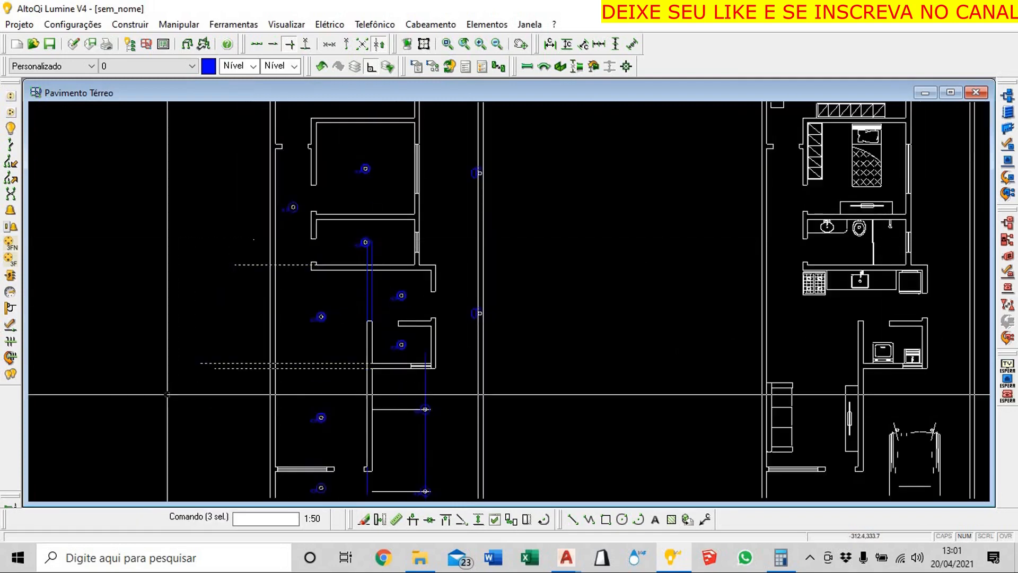
scroll(377, 294, "up", 1)
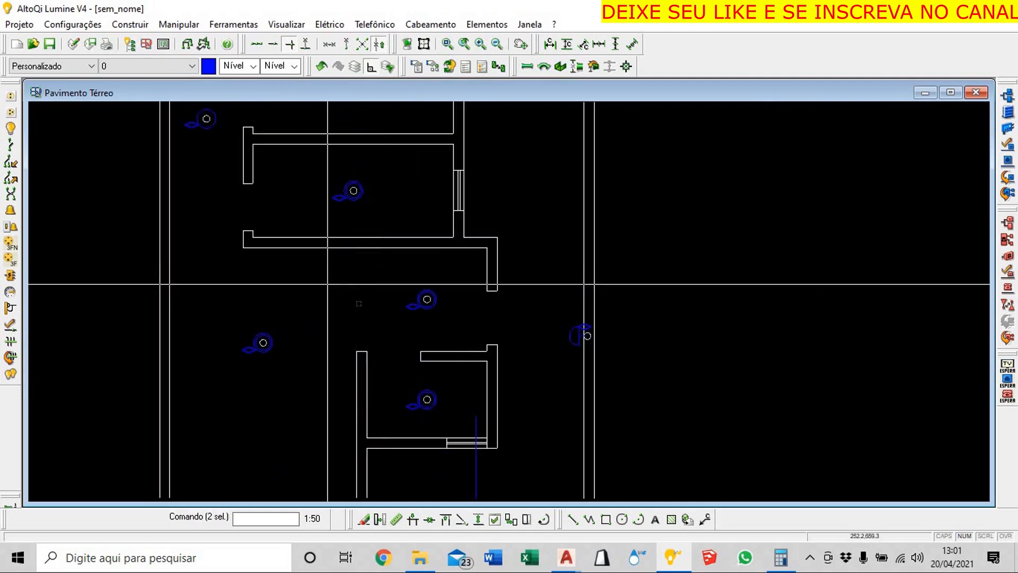
Delete the vertical and two horizontal guide lines through the garage lamps, plus the short vertical guide beside the front porch
scroll(365, 311, "down", 2)
middle_click_drag(364, 311, 341, 264)
scroll(393, 375, "down", 1)
middle_click_drag(382, 365, 376, 245)
scroll(417, 320, "up", 1)
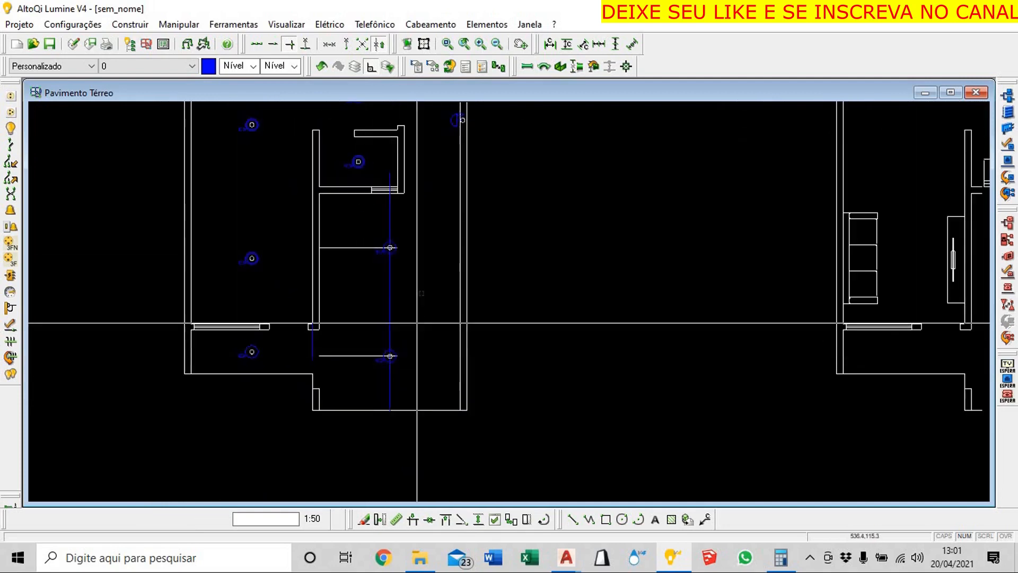
left_click_drag(420, 293, 379, 307)
left_click_drag(345, 230, 338, 345)
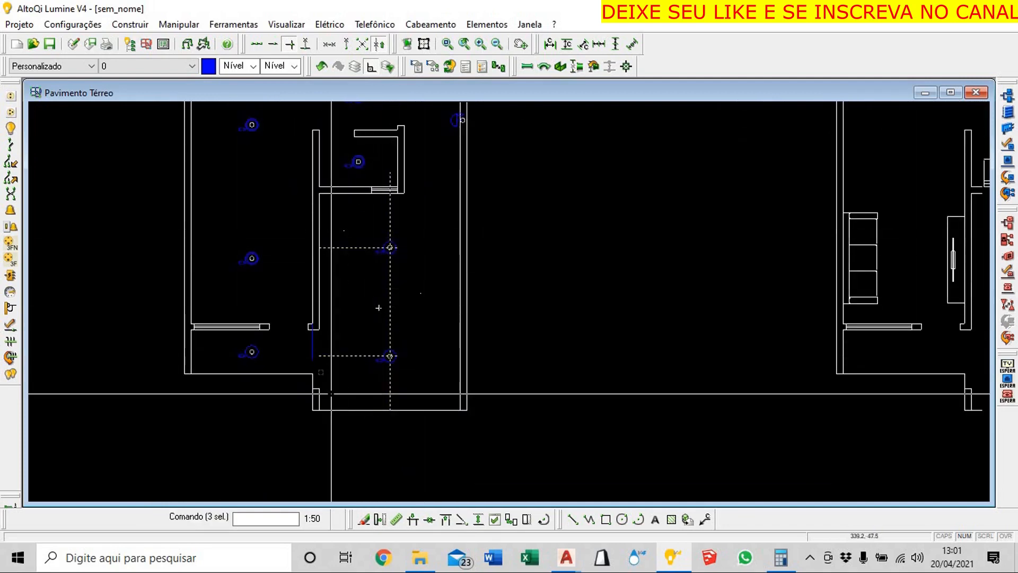
key("Delete")
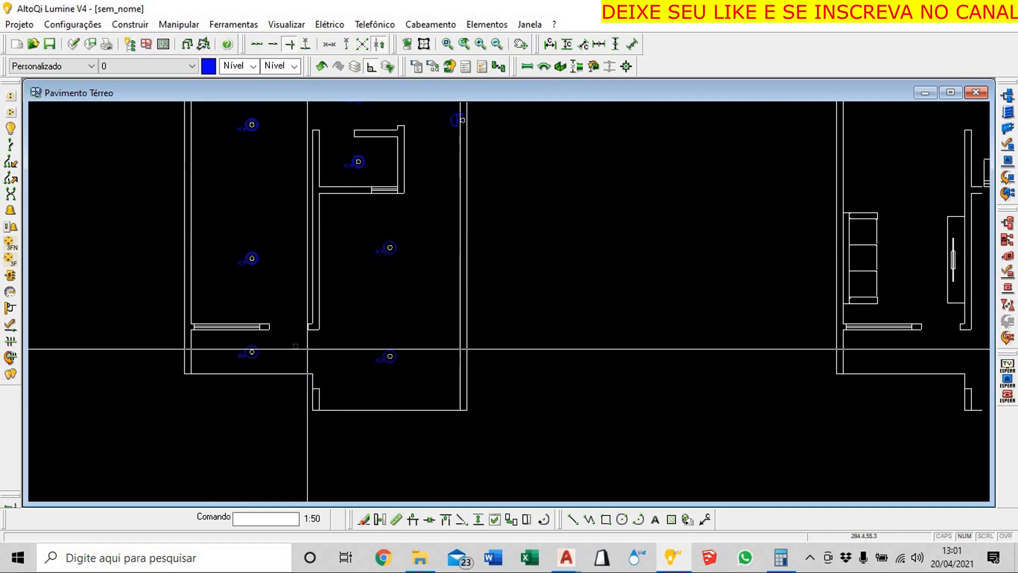
Review the lamp points across the ground floor, from the rear bedroom and side boundary to the garage and porch
scroll(307, 349, "down", 3)
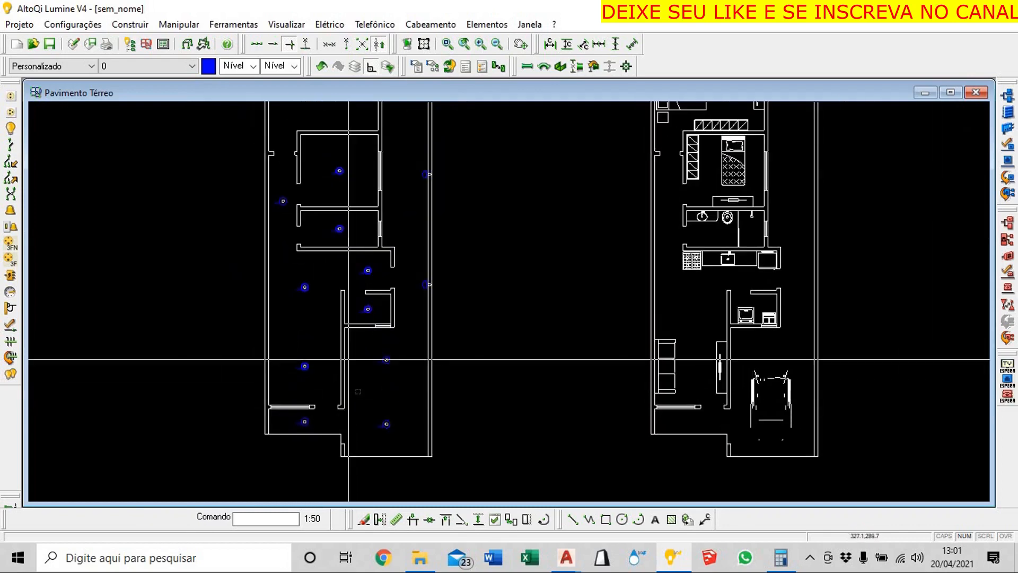
middle_click_drag(341, 322, 348, 384)
middle_click_drag(387, 329, 398, 270)
scroll(530, 356, "down", 1)
middle_click_drag(531, 356, 453, 410)
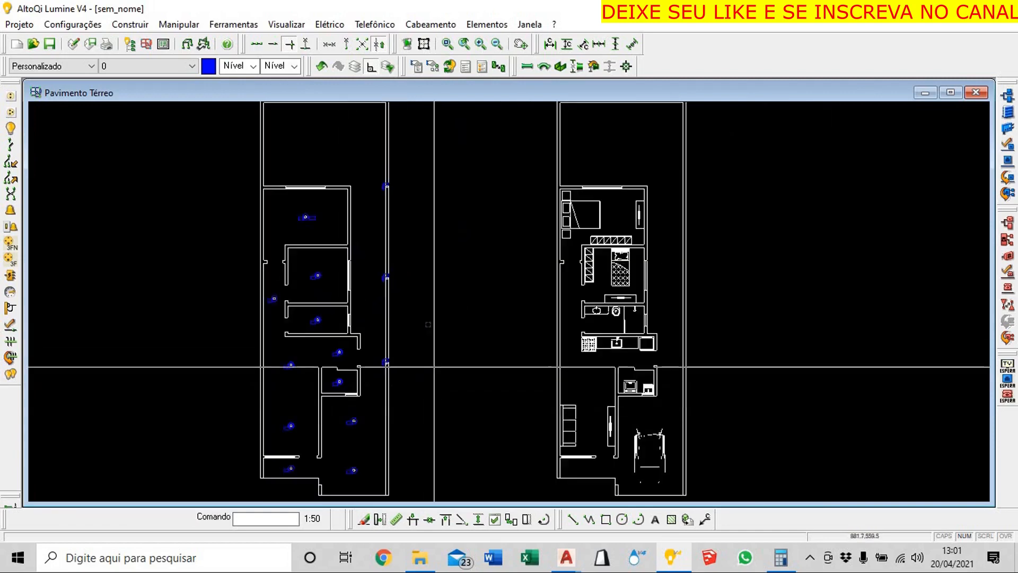
scroll(404, 298, "up", 1)
middle_click_drag(402, 298, 456, 256)
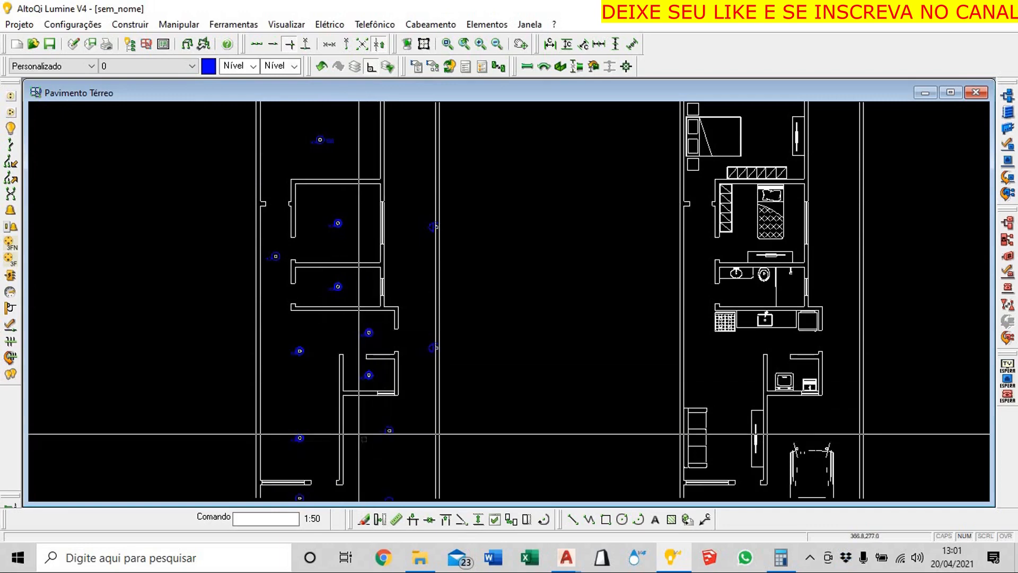
middle_click_drag(375, 439, 371, 360)
scroll(418, 292, "down", 1)
middle_click_drag(418, 292, 422, 338)
scroll(472, 317, "down", 1)
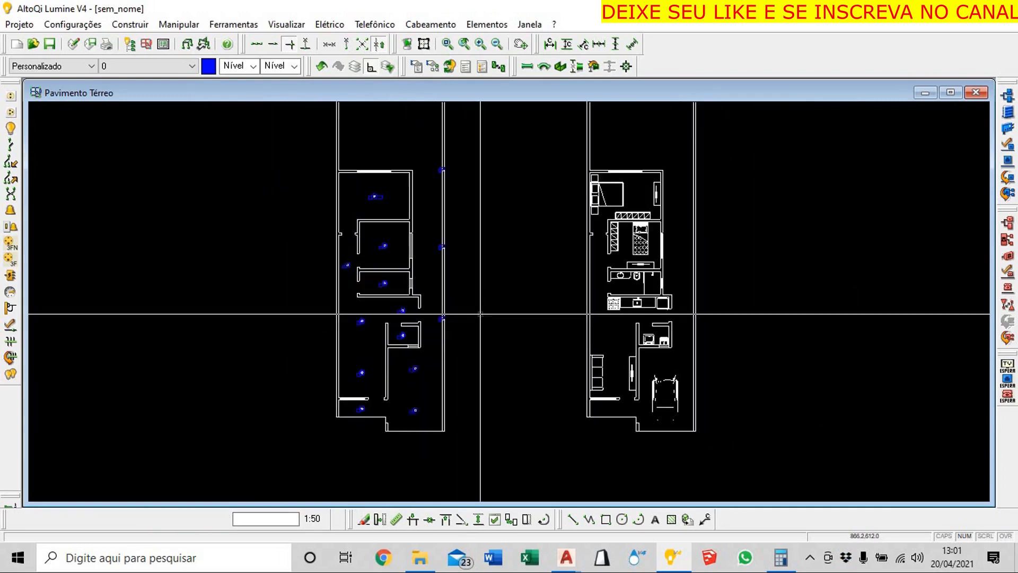
scroll(456, 362, "up", 1)
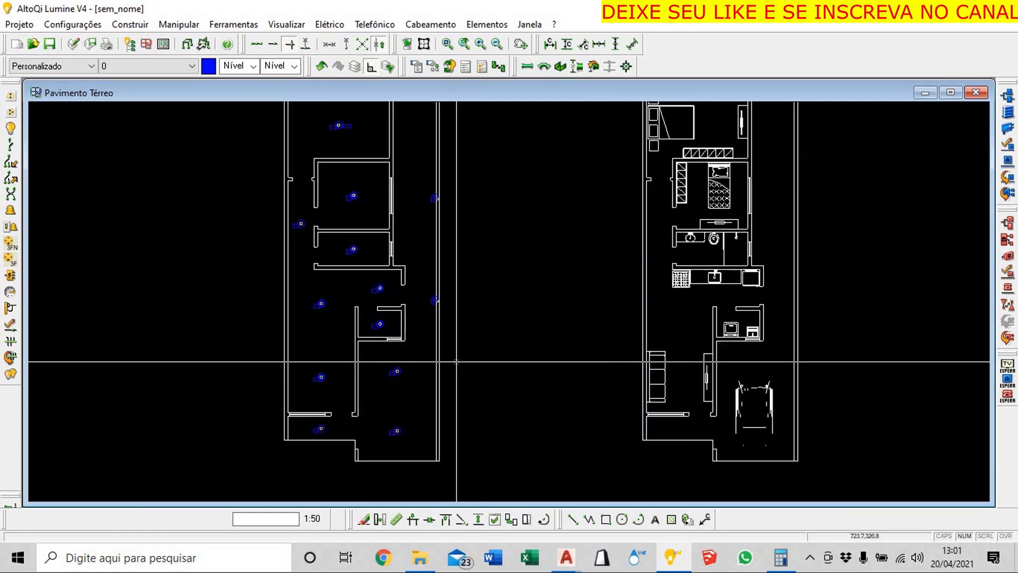
scroll(460, 363, "up", 1)
scroll(460, 363, "down", 1)
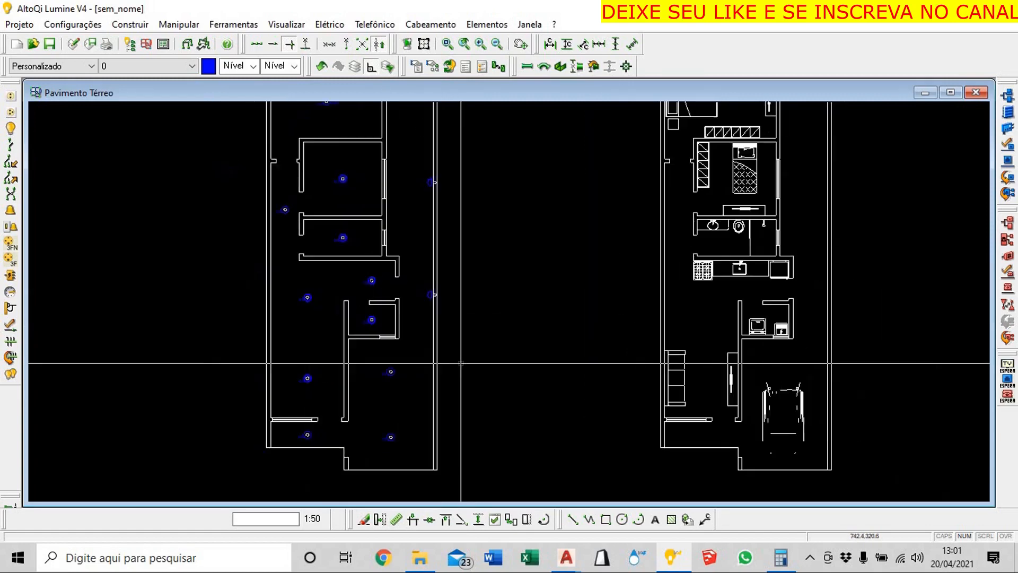
scroll(465, 365, "up", 1)
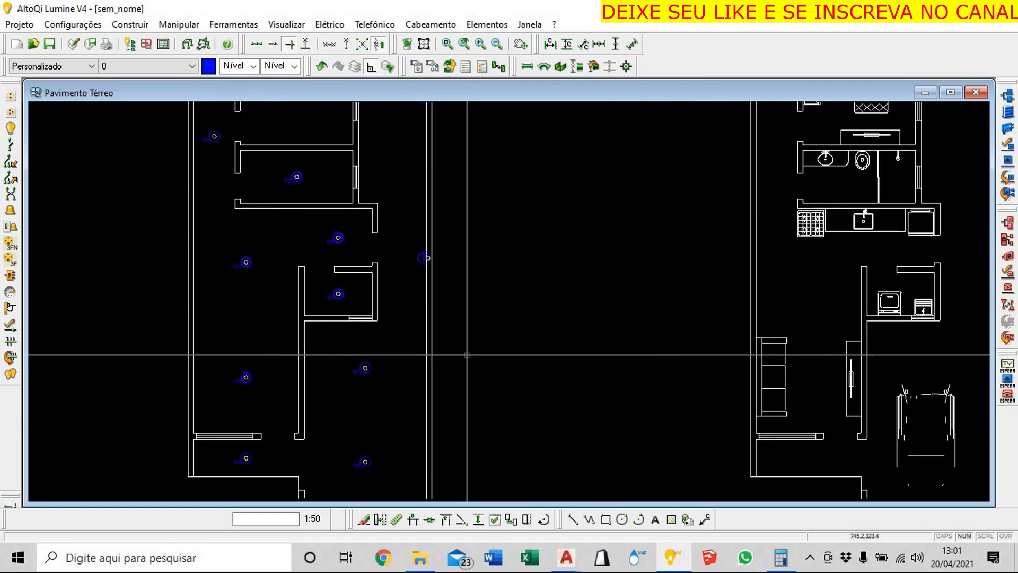
scroll(467, 355, "down", 1)
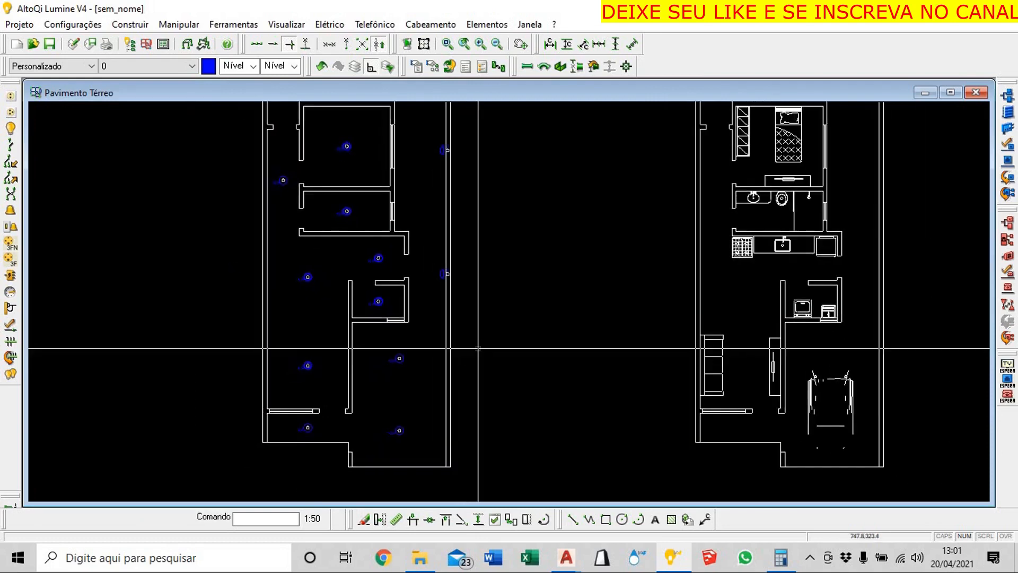